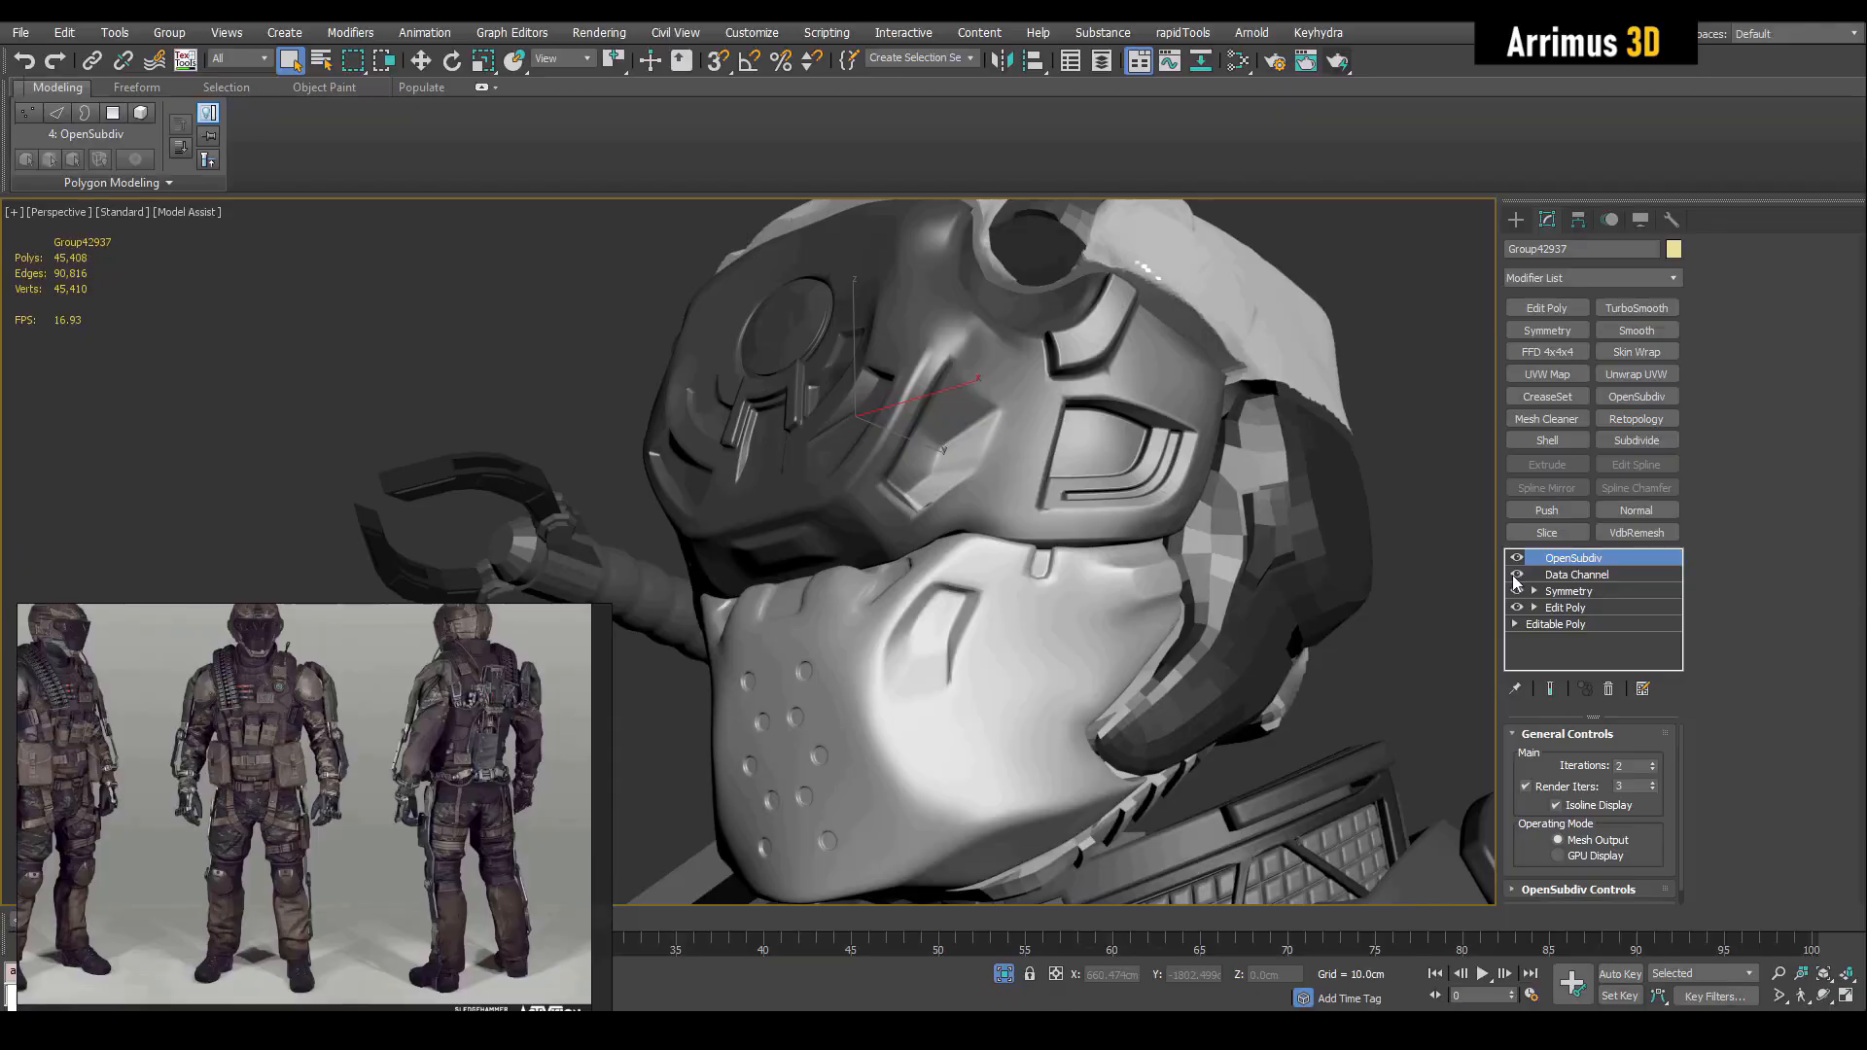
pyautogui.click(1516, 575)
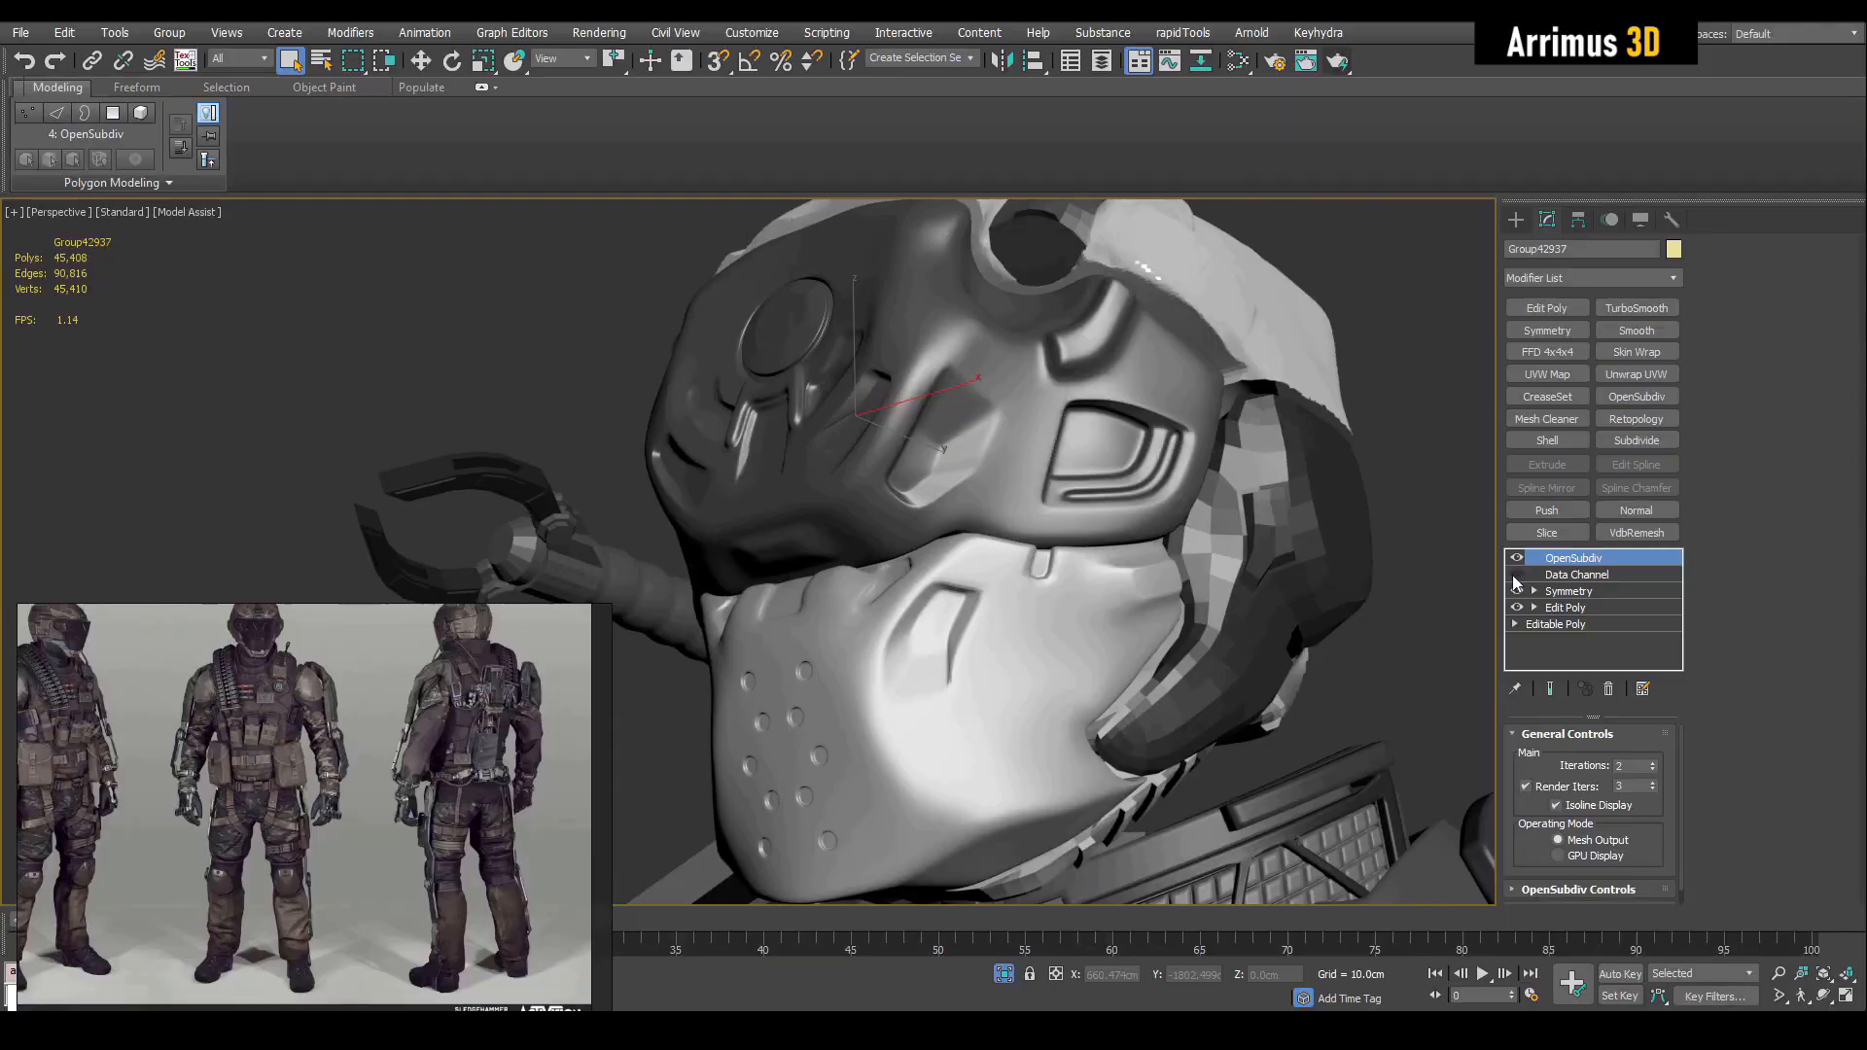
pyautogui.keyDown('alt'); pyautogui.moveTo(1108, 447); pyautogui.dragTo(973, 447, button='middle'); pyautogui.keyUp('alt')
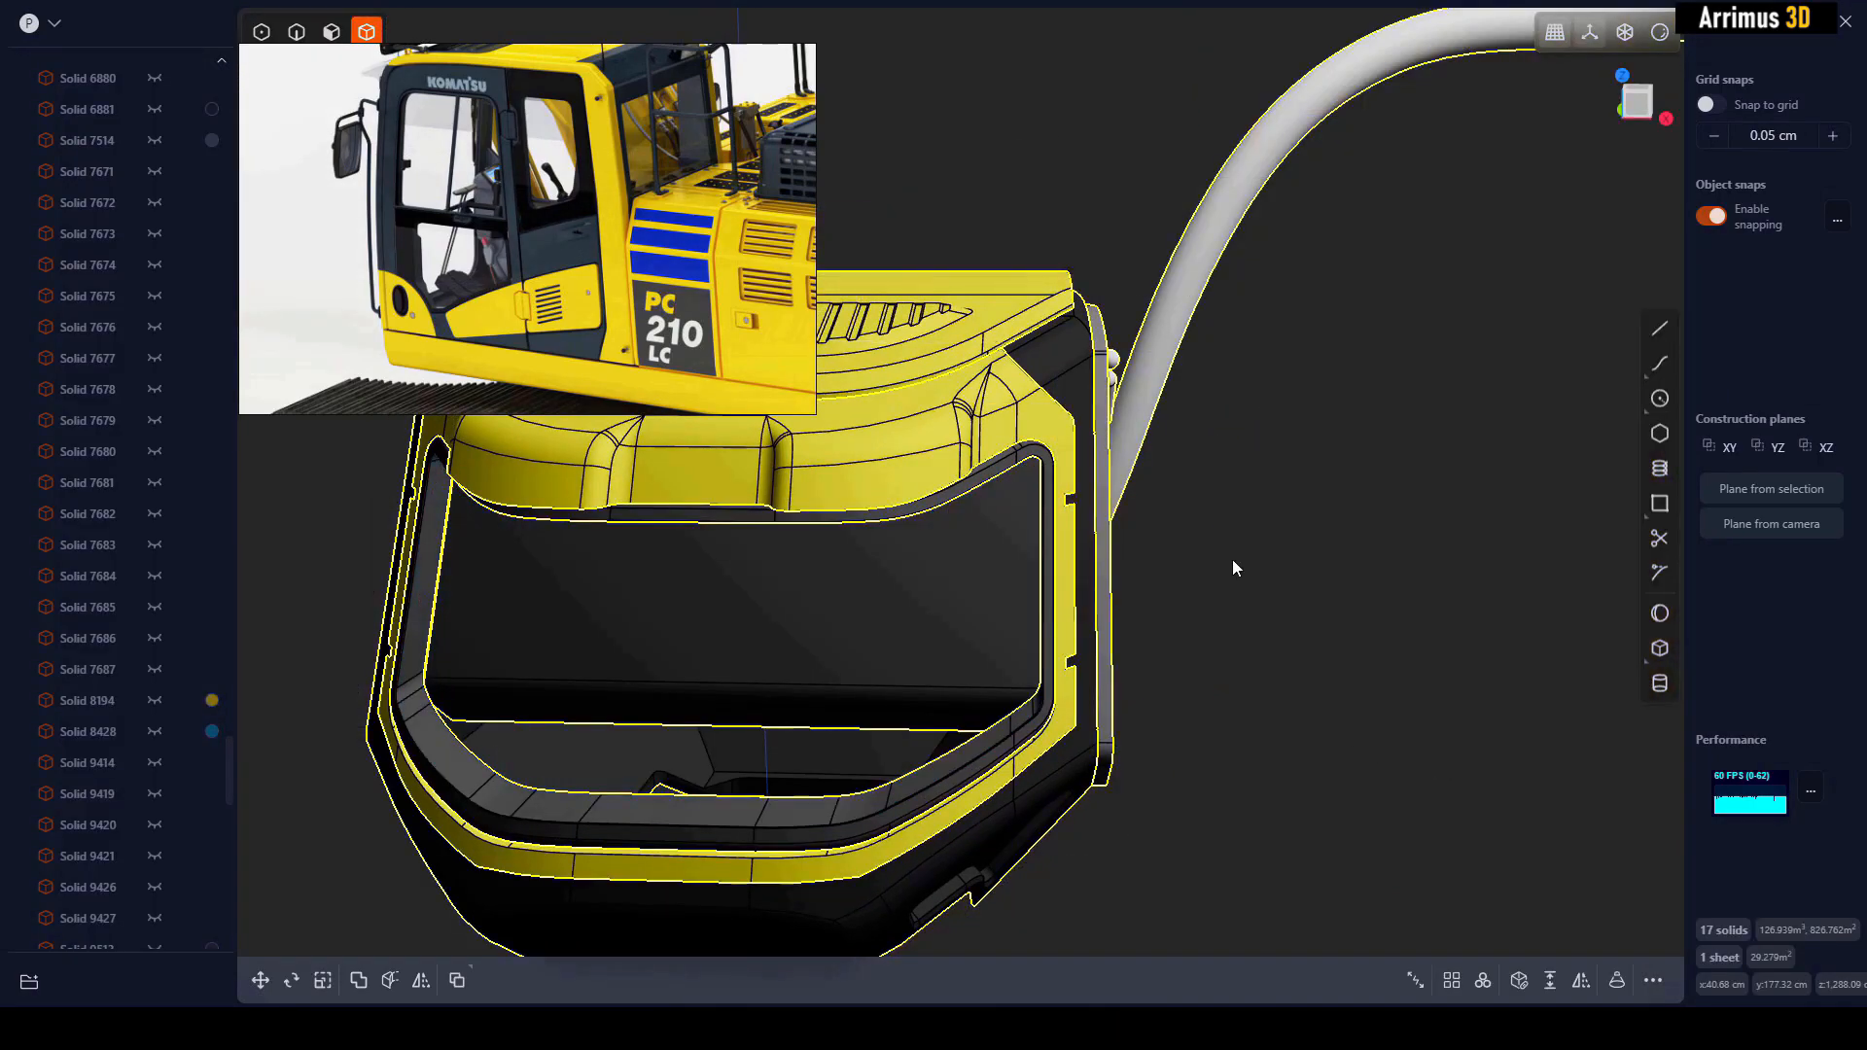
pyautogui.moveTo(1233, 558); pyautogui.dragTo(960, 441, button='middle')
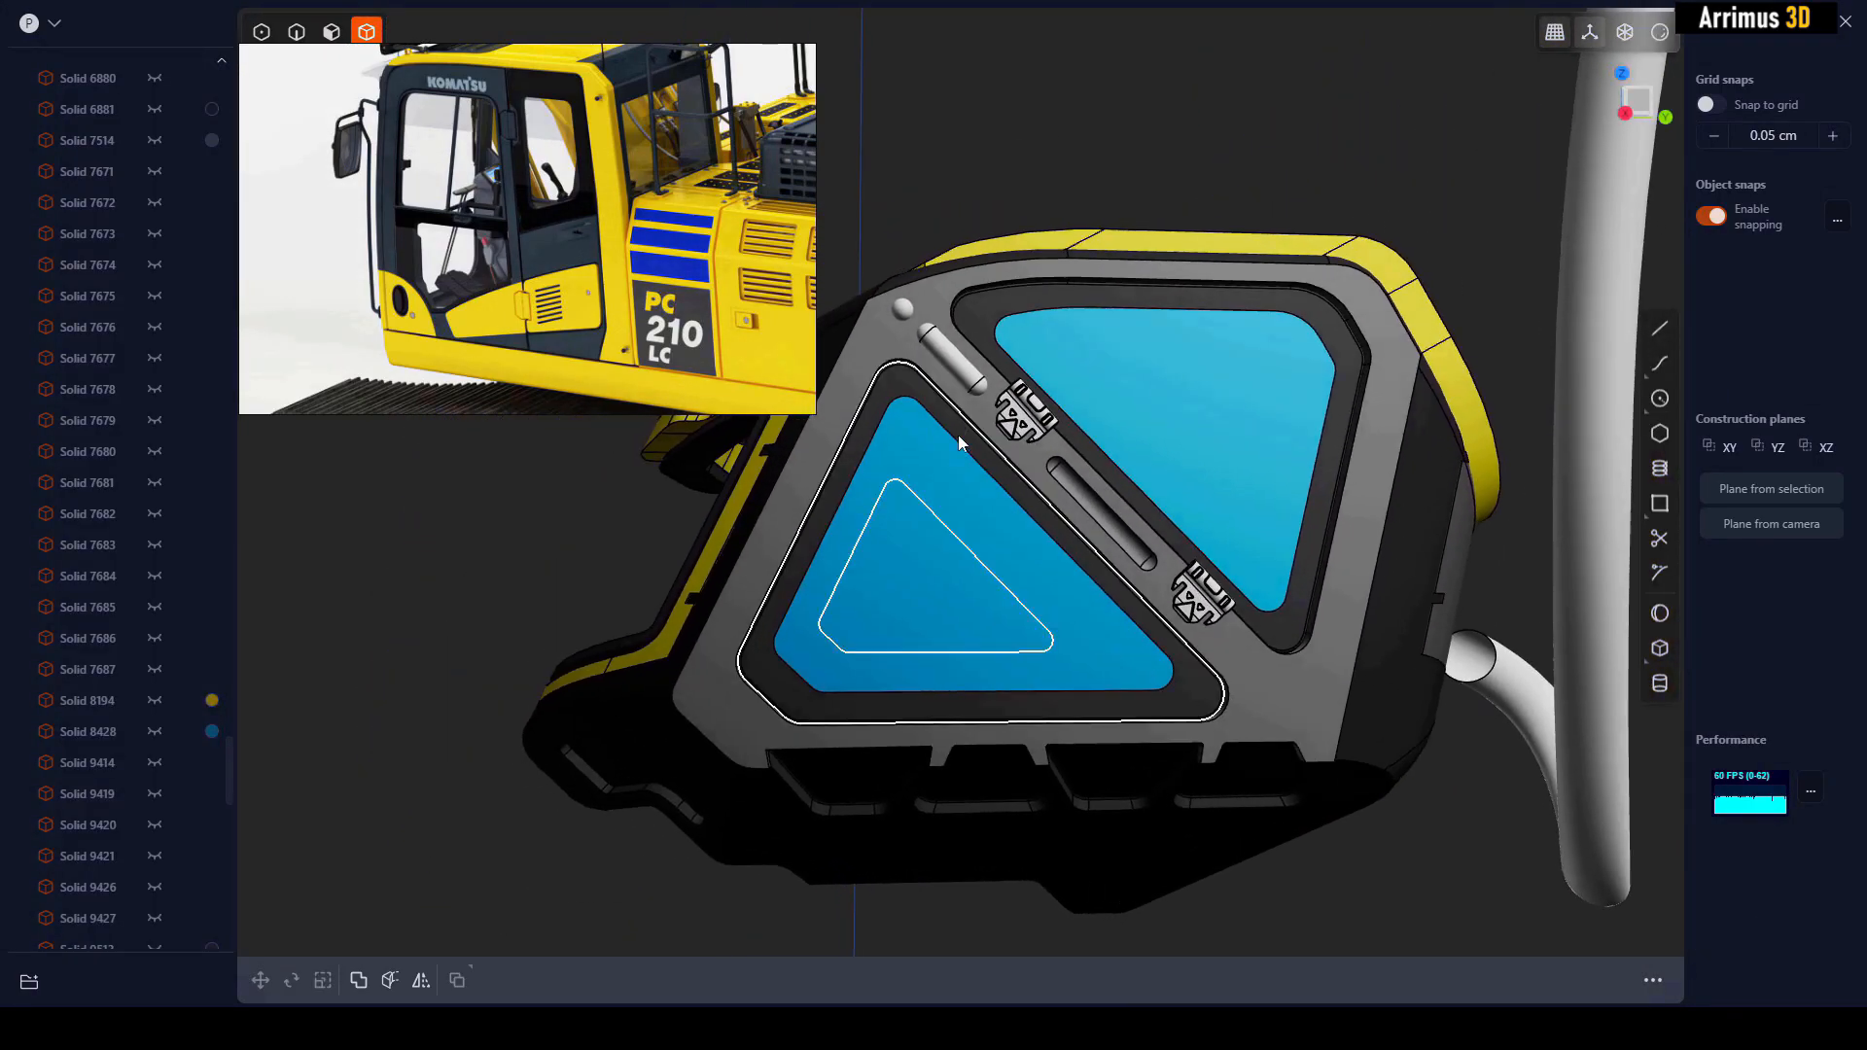
# Try to move the short cylindrical pin diagonally along the door frame between the two windows, toward the lower hinge
pyautogui.click(964, 363)
pyautogui.scroll(2, 991, 384)
pyautogui.press('g')
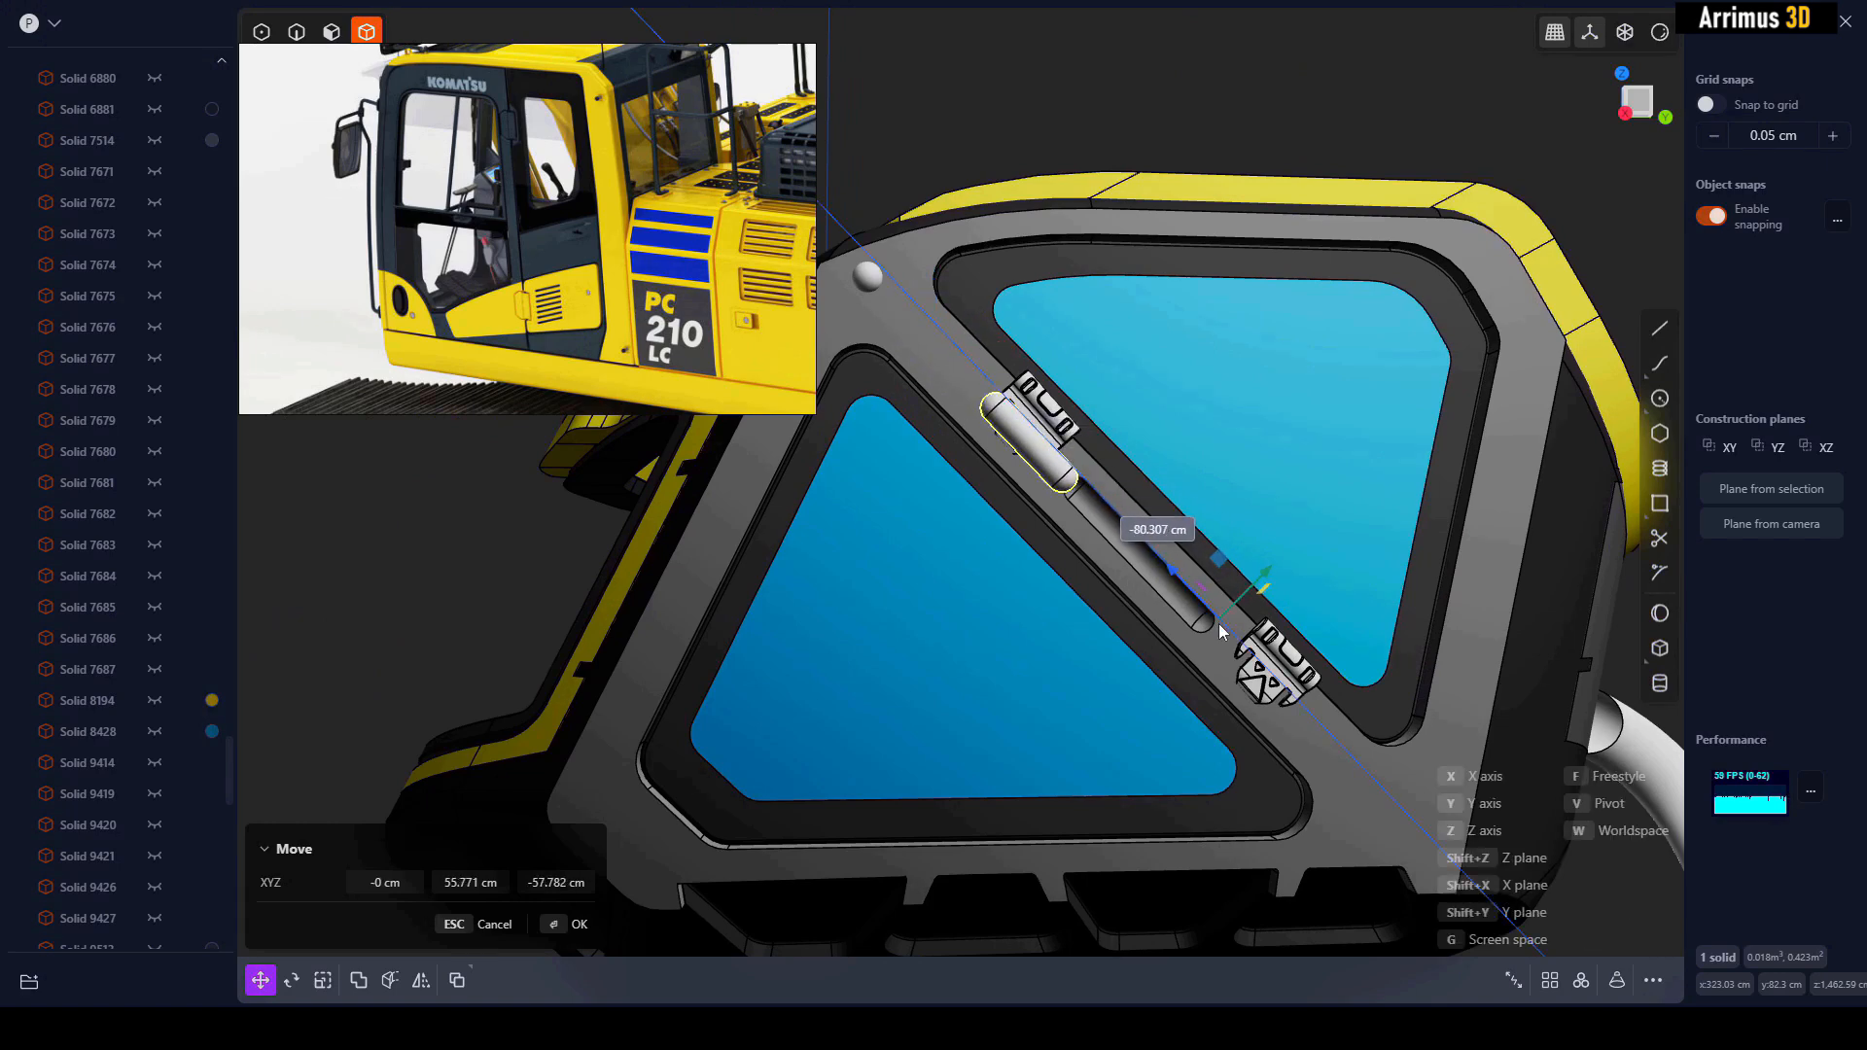
pyautogui.press('Escape')
pyautogui.click(1059, 70)
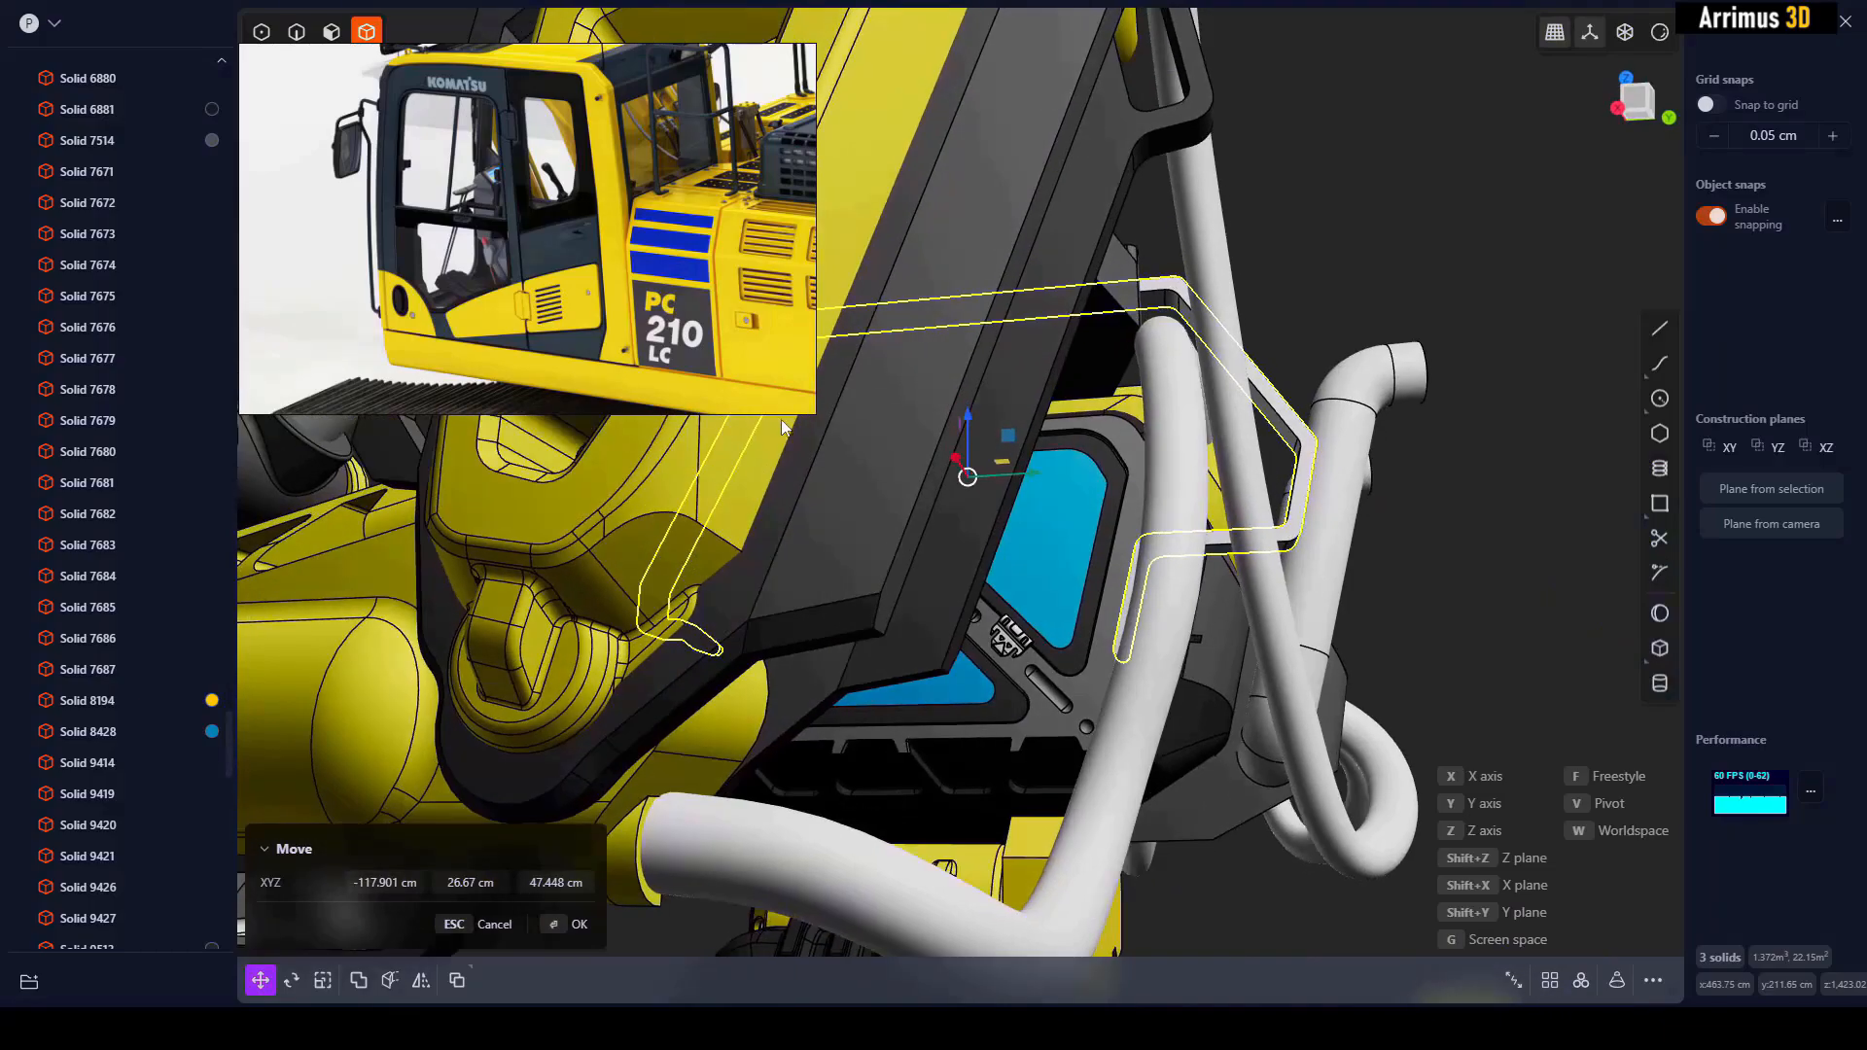
pyautogui.moveTo(968, 474); pyautogui.dragTo(1040, 440, button='middle')
pyautogui.moveTo(1035, 435); pyautogui.dragTo(1018, 429)
pyautogui.moveTo(1018, 430); pyautogui.dragTo(1076, 482, button='middle')
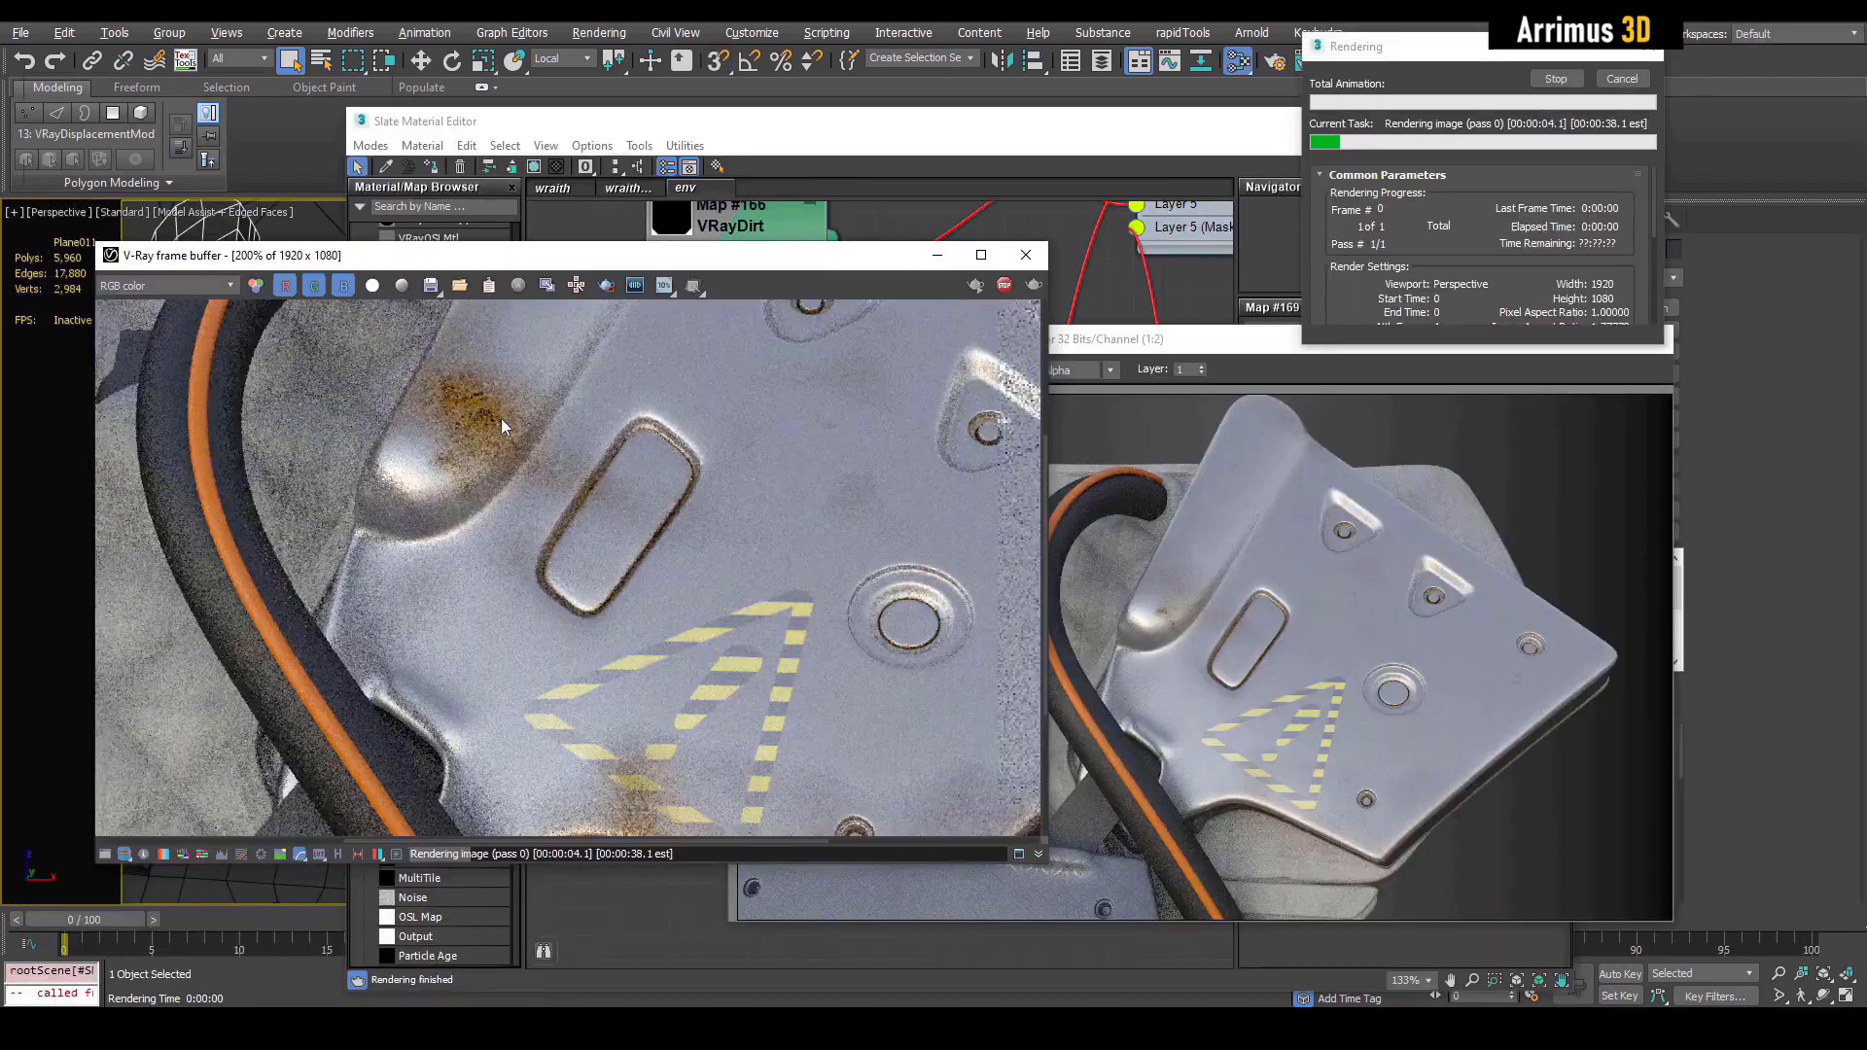
pyautogui.scroll(2, 504, 418)
pyautogui.scroll(-2, 515, 422)
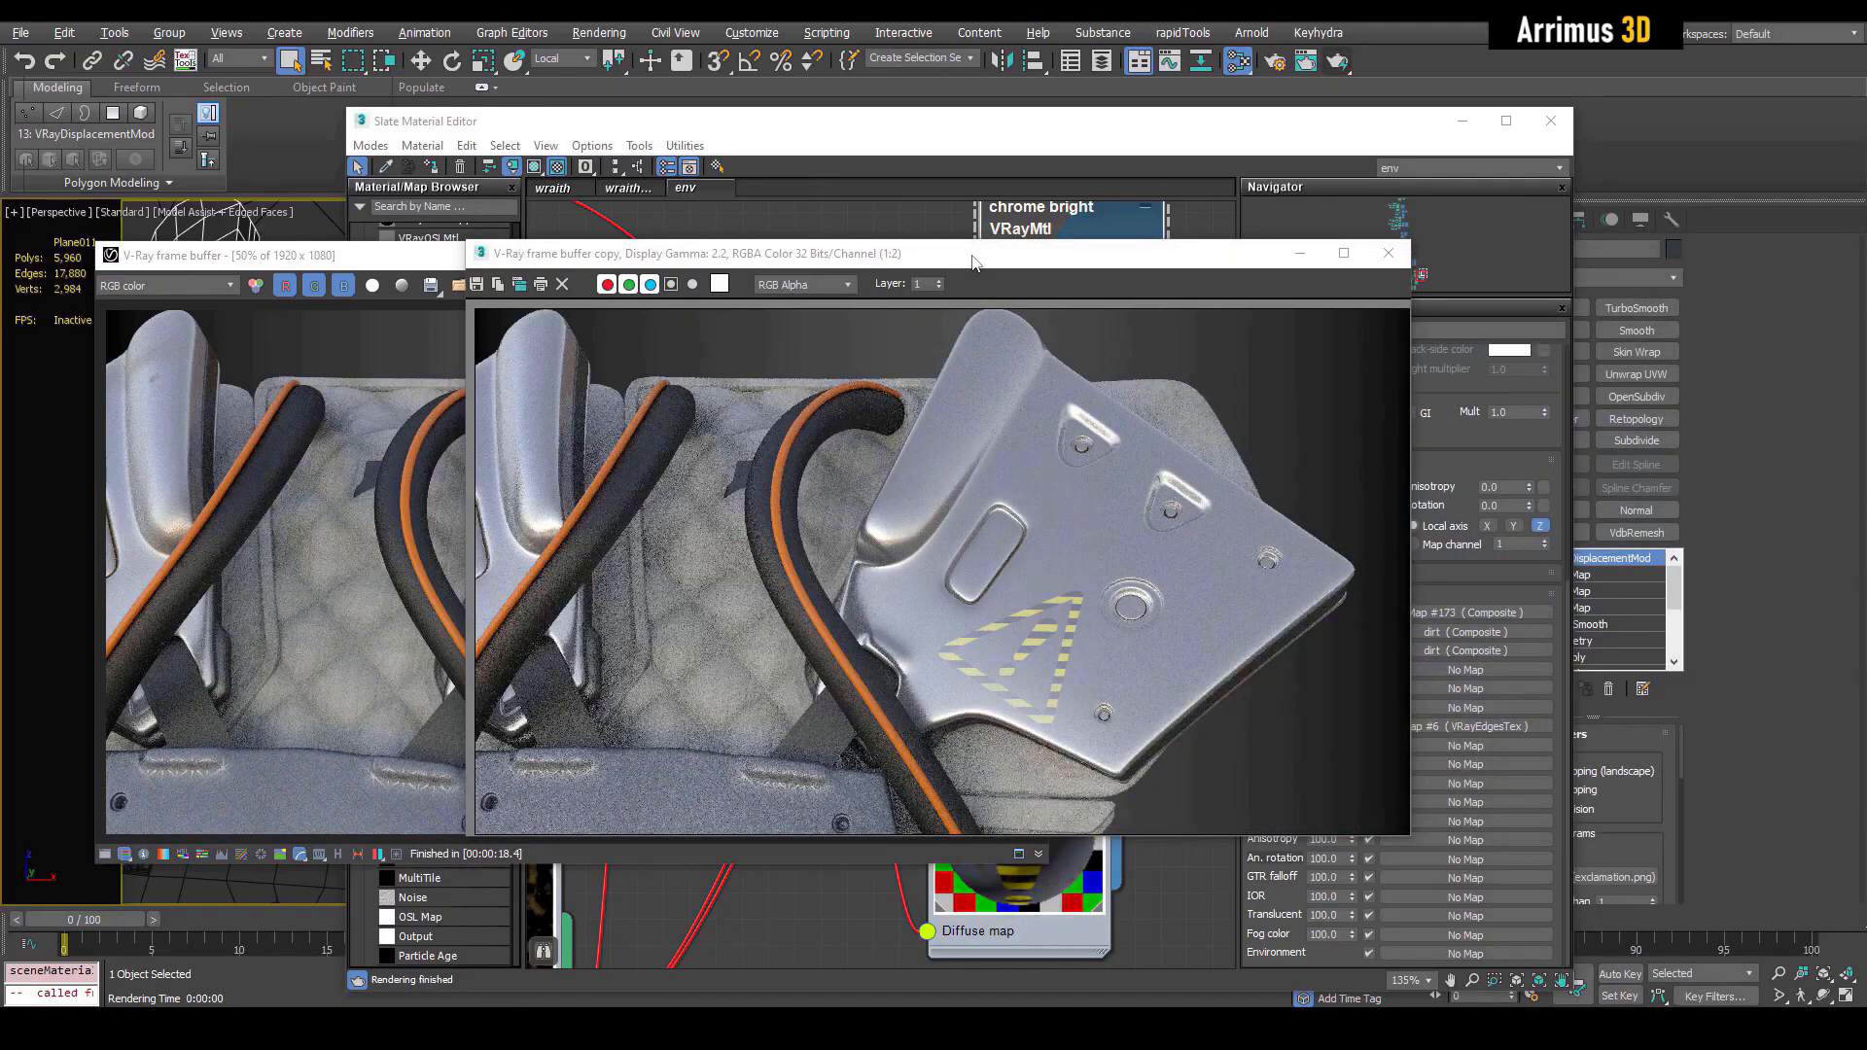
pyautogui.moveTo(973, 262); pyautogui.dragTo(1392, 275)
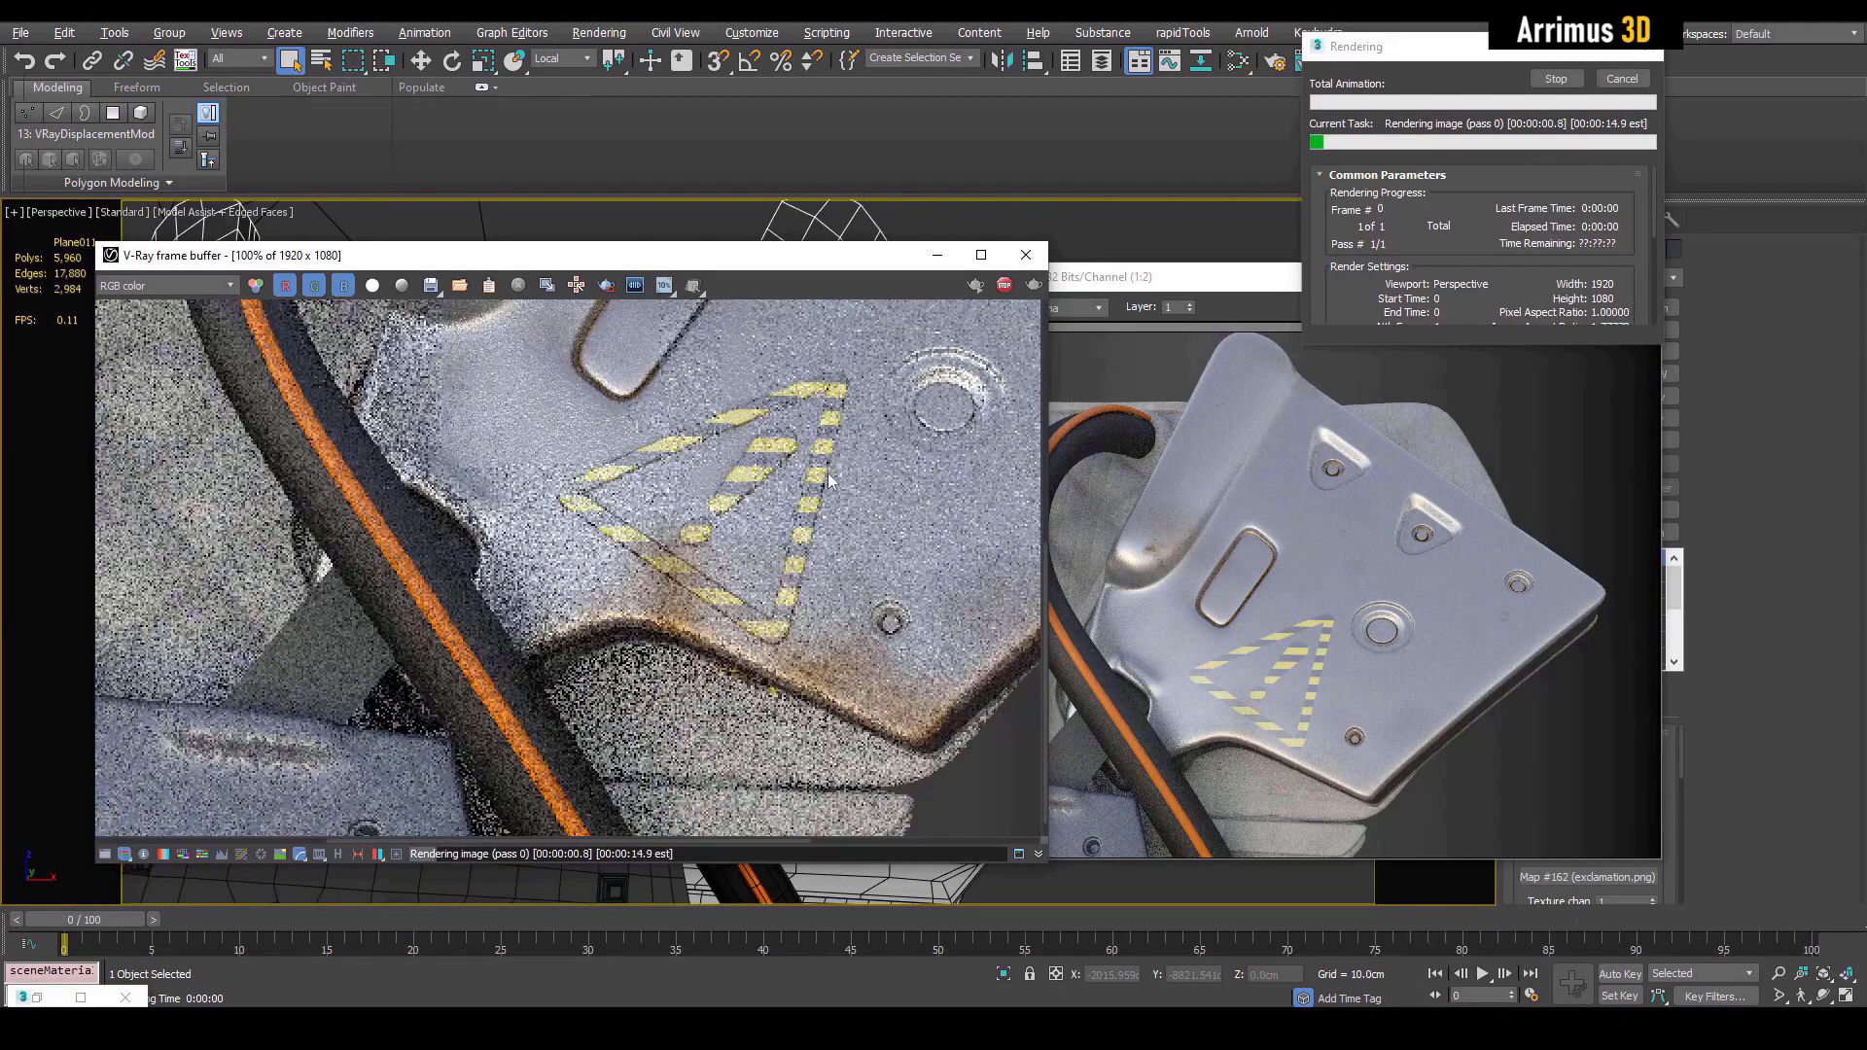
pyautogui.scroll(2, 732, 459)
pyautogui.scroll(2, 610, 418)
pyautogui.scroll(-2, 651, 627)
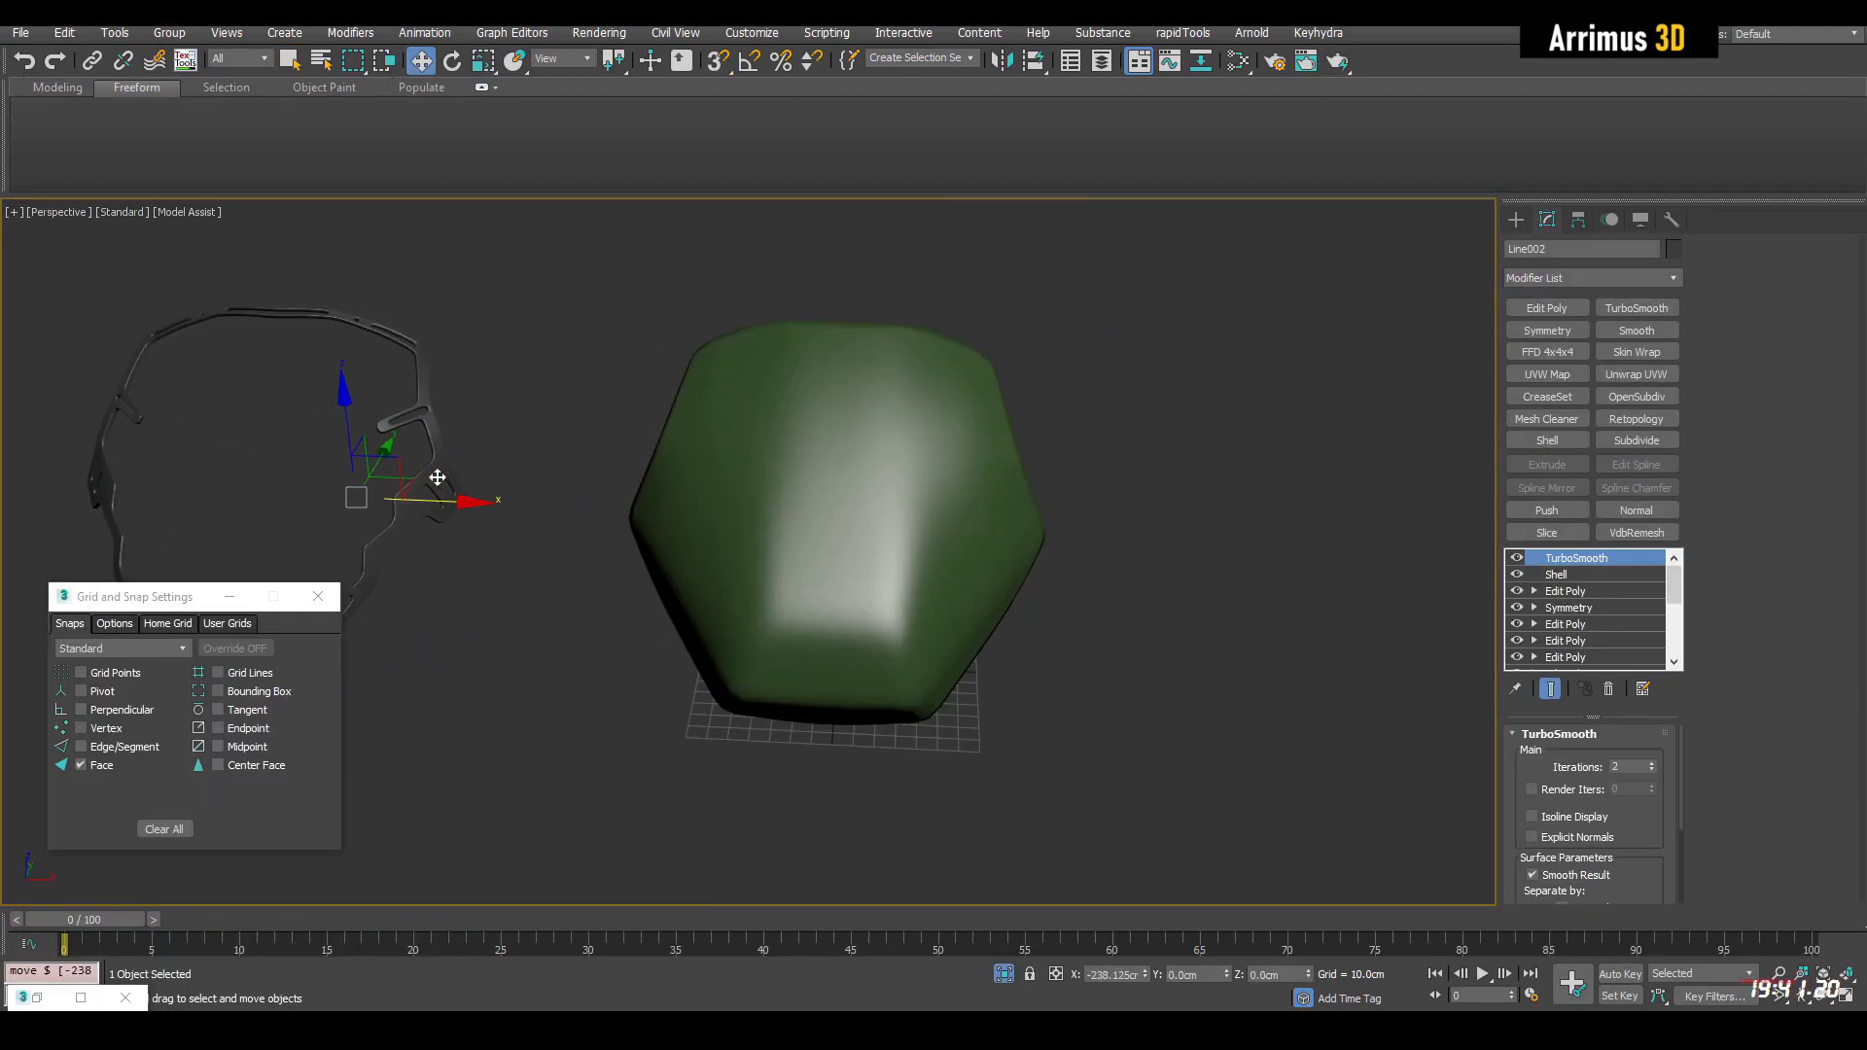
pyautogui.press('q')
pyautogui.click(1180, 551)
pyautogui.keyDown('alt'); pyautogui.moveTo(1180, 551); pyautogui.dragTo(1122, 488, button='middle'); pyautogui.keyUp('alt')
# Start a Line spline and turn on 3D snapping to faces for drawing on the green surface
pyautogui.click(1521, 220)
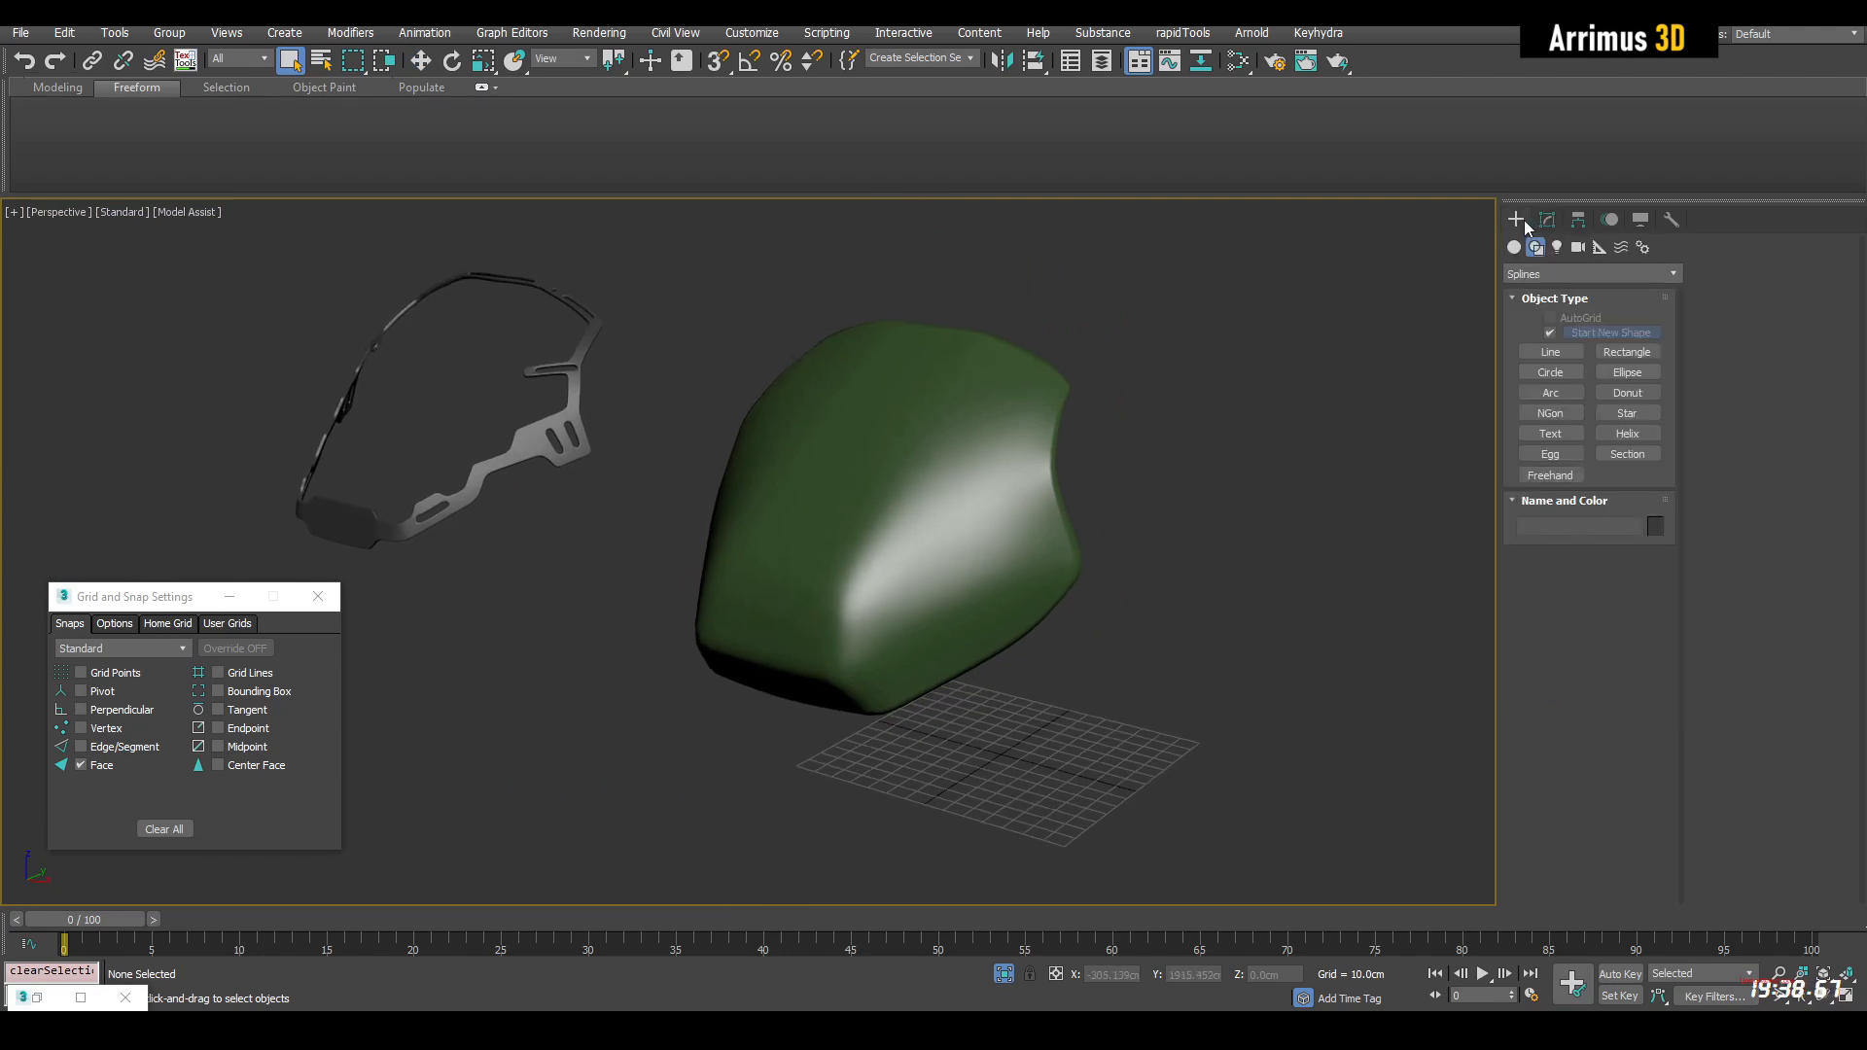
pyautogui.click(1555, 352)
pyautogui.keyDown('alt'); pyautogui.moveTo(1129, 468); pyautogui.dragTo(1239, 492, button='middle'); pyautogui.keyUp('alt')
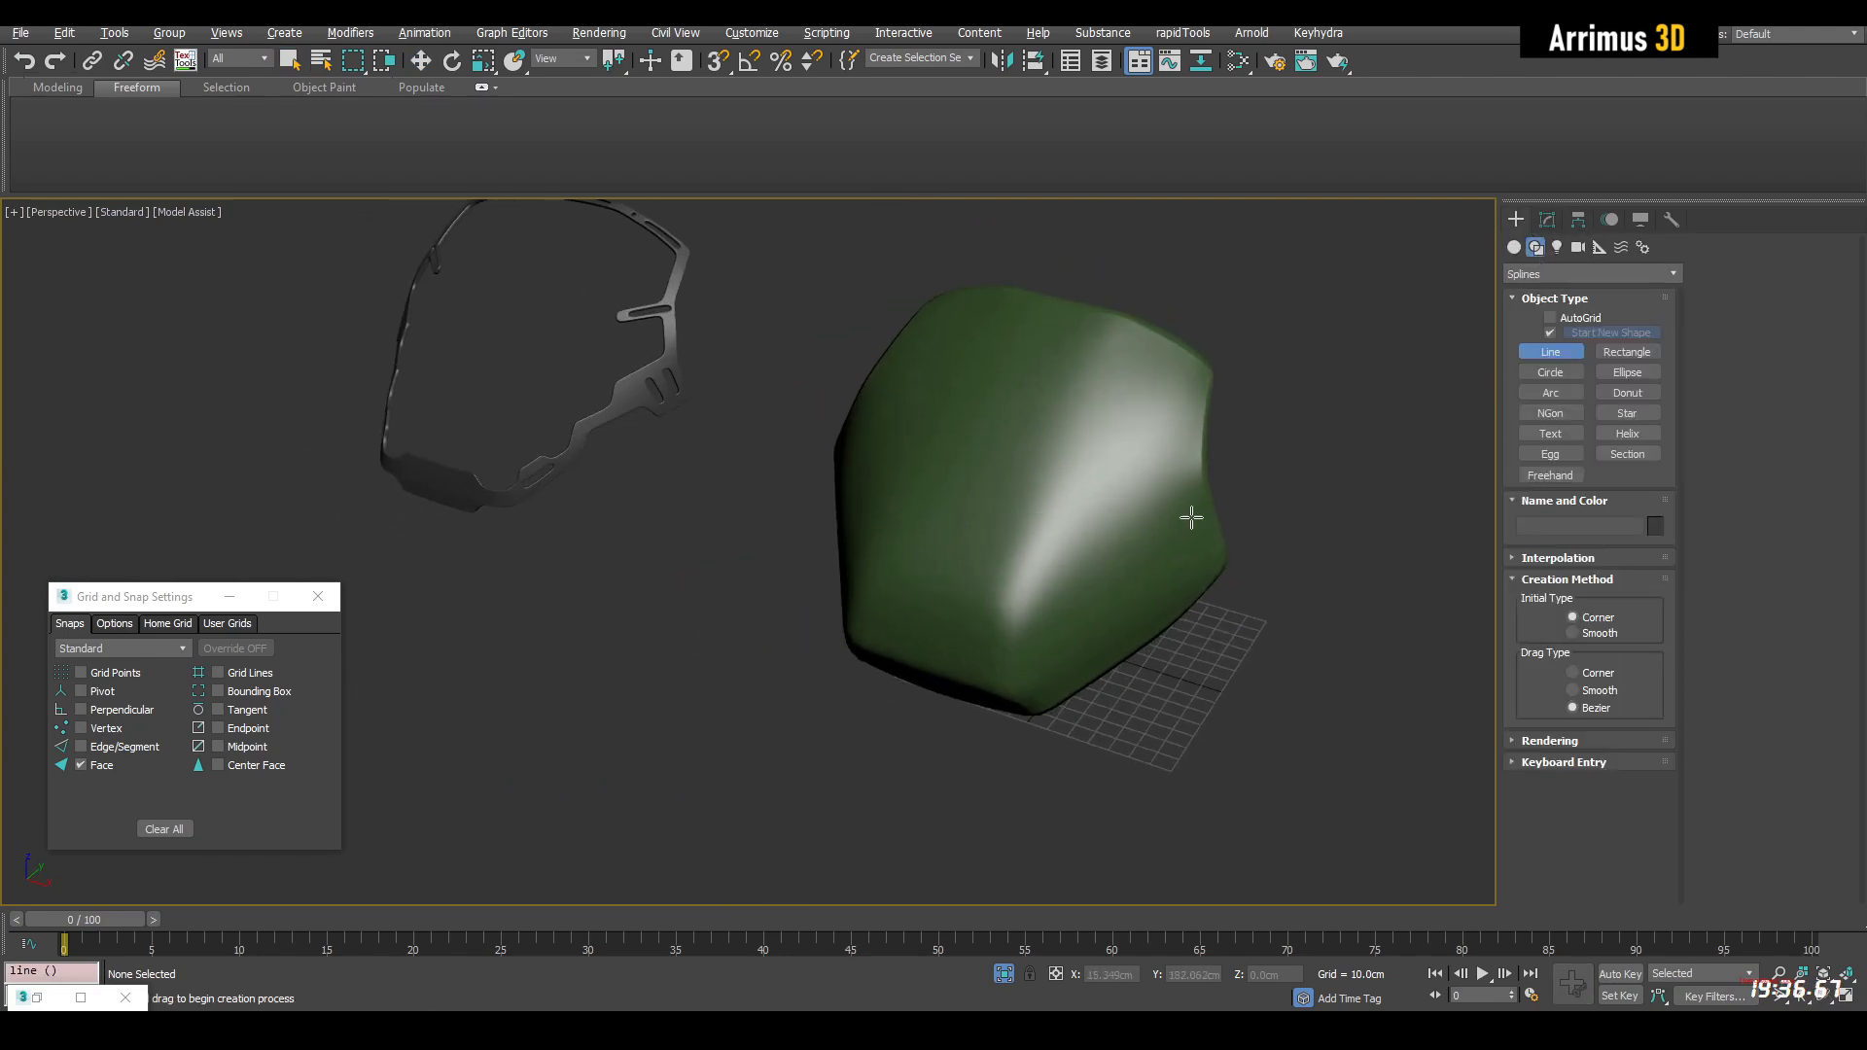
pyautogui.scroll(3, 1238, 492)
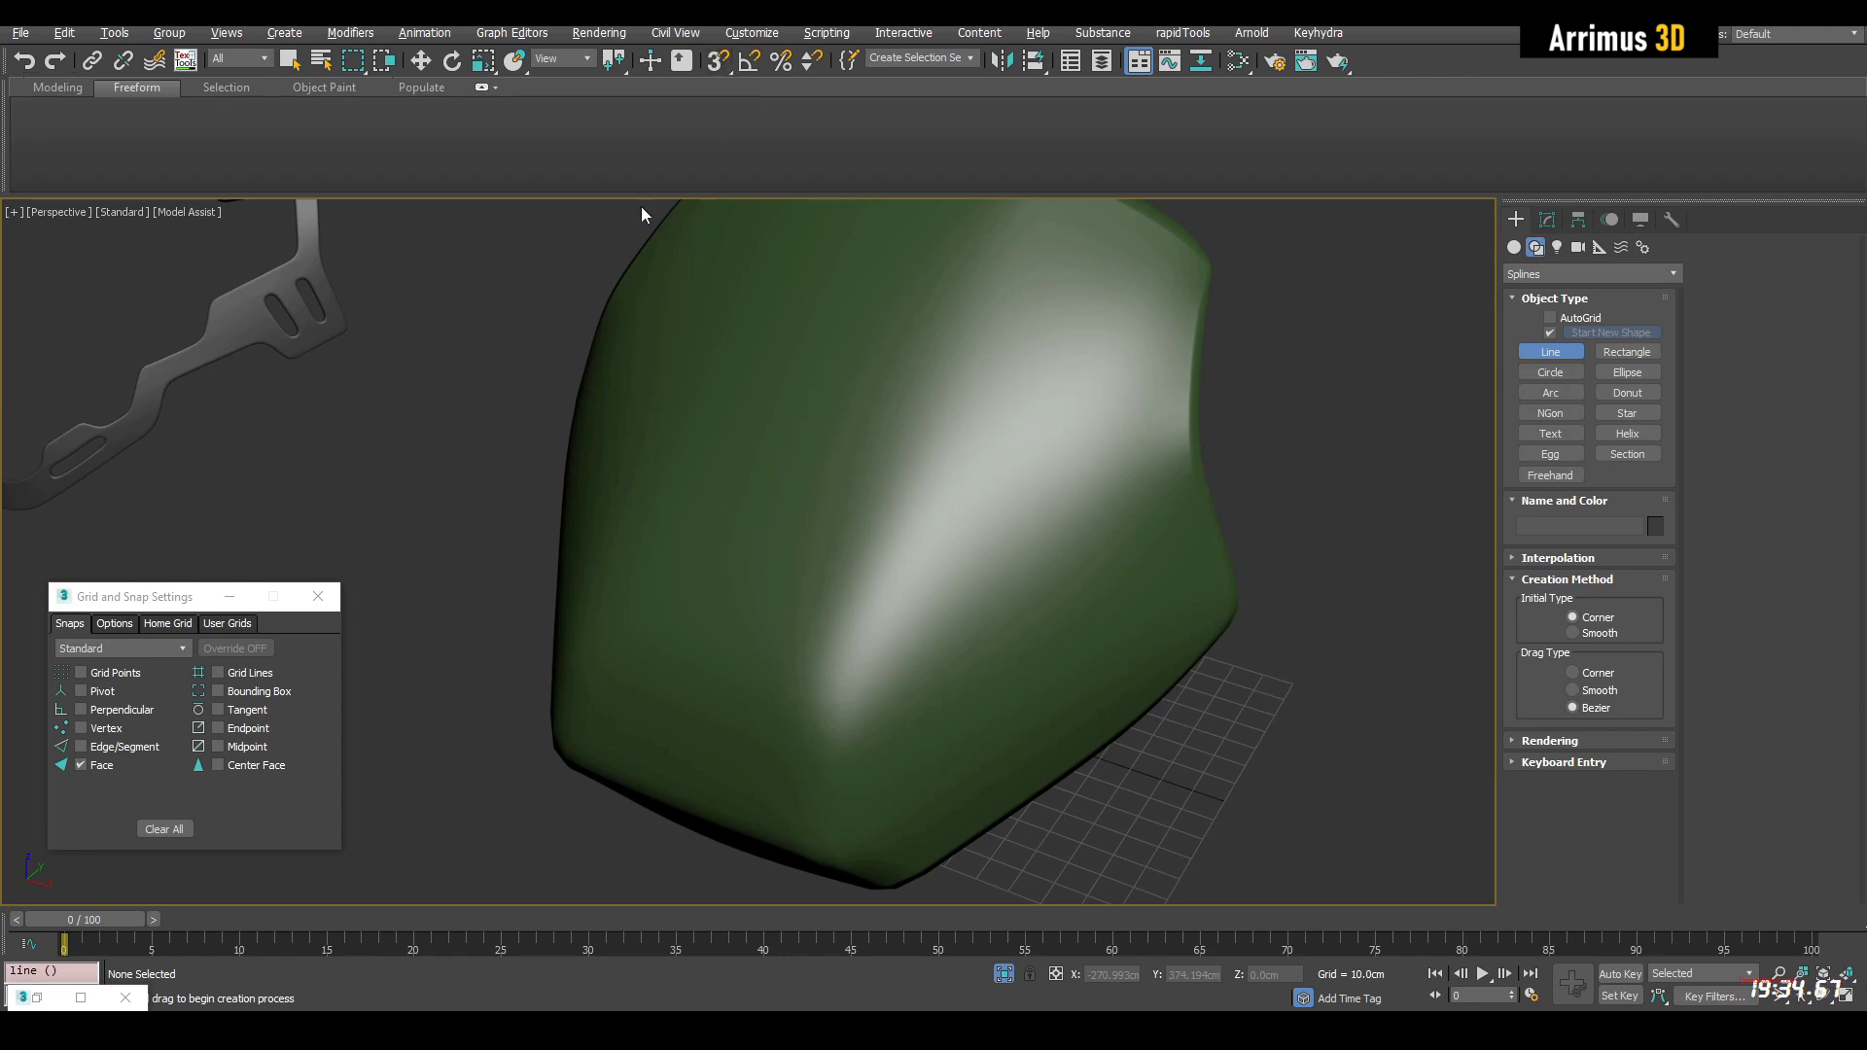
pyautogui.moveTo(181, 597); pyautogui.dragTo(204, 576)
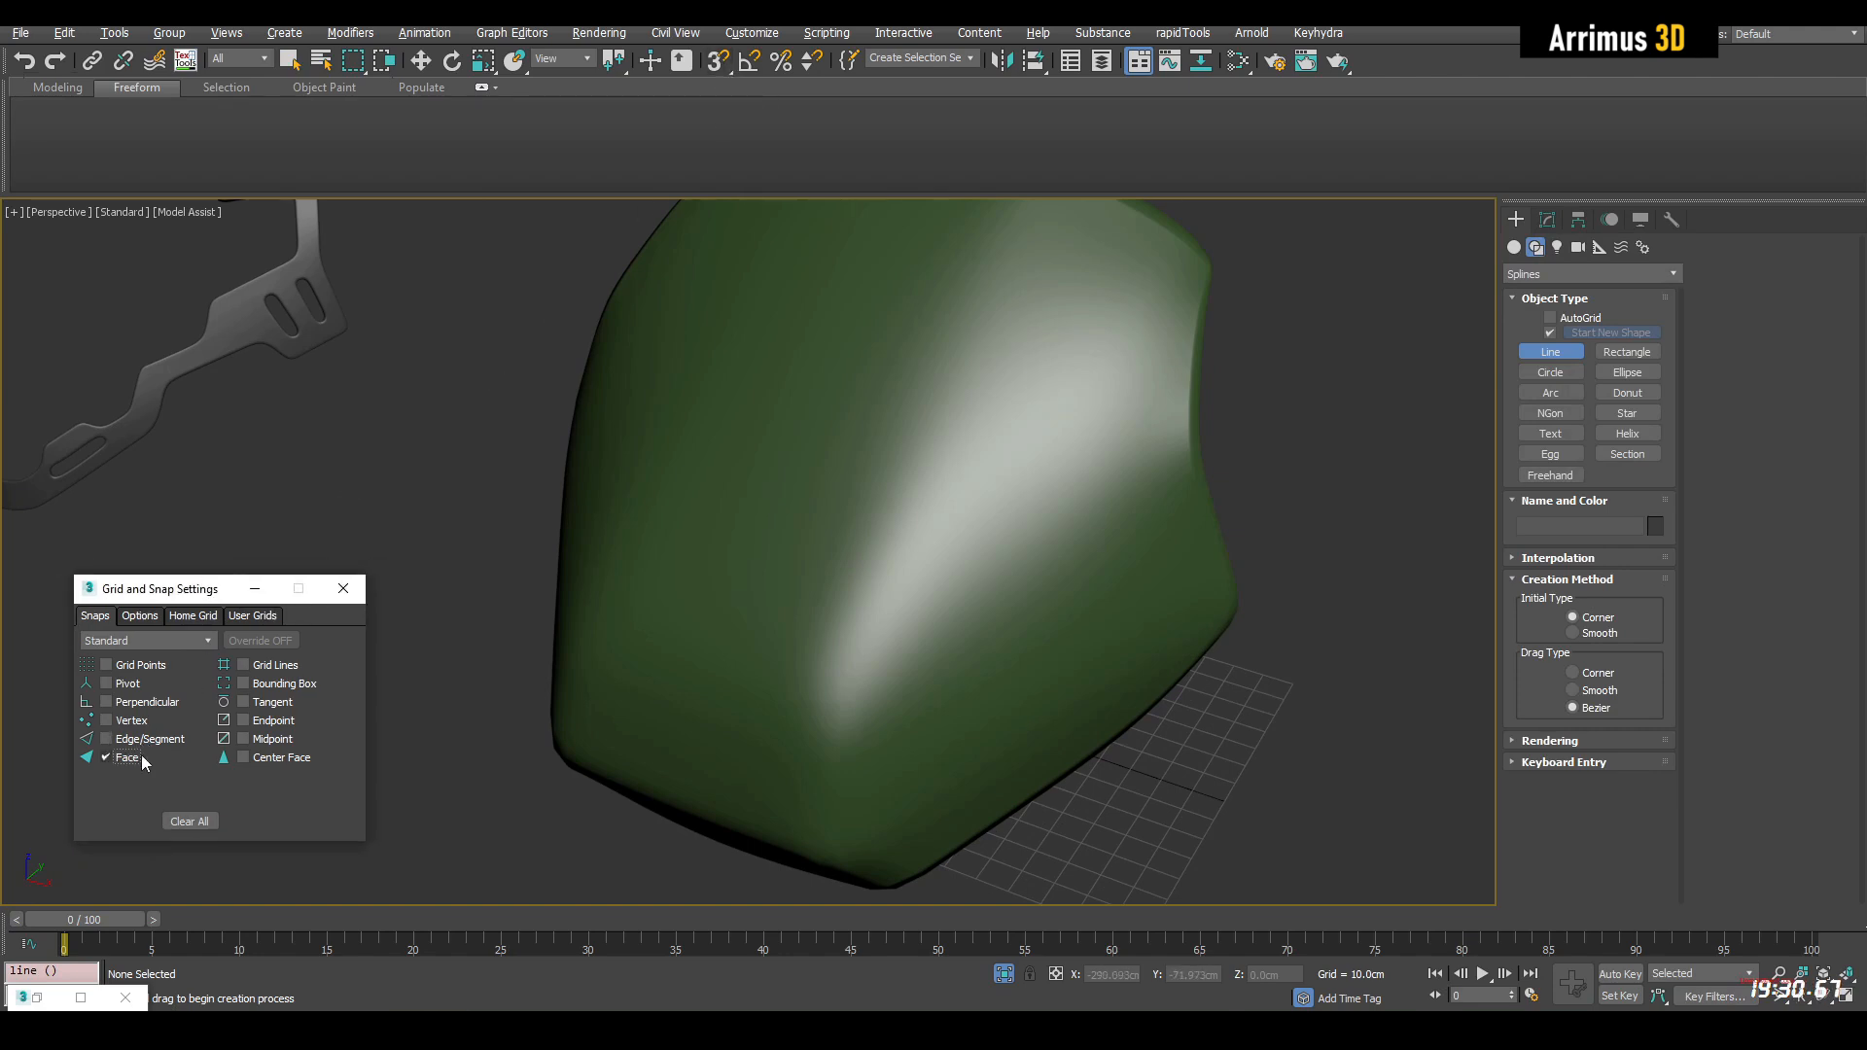
pyautogui.moveTo(904, 545); pyautogui.dragTo(875, 590, button='middle')
pyautogui.keyDown('alt'); pyautogui.moveTo(892, 352); pyautogui.dragTo(736, 770, button='middle'); pyautogui.keyUp('alt')
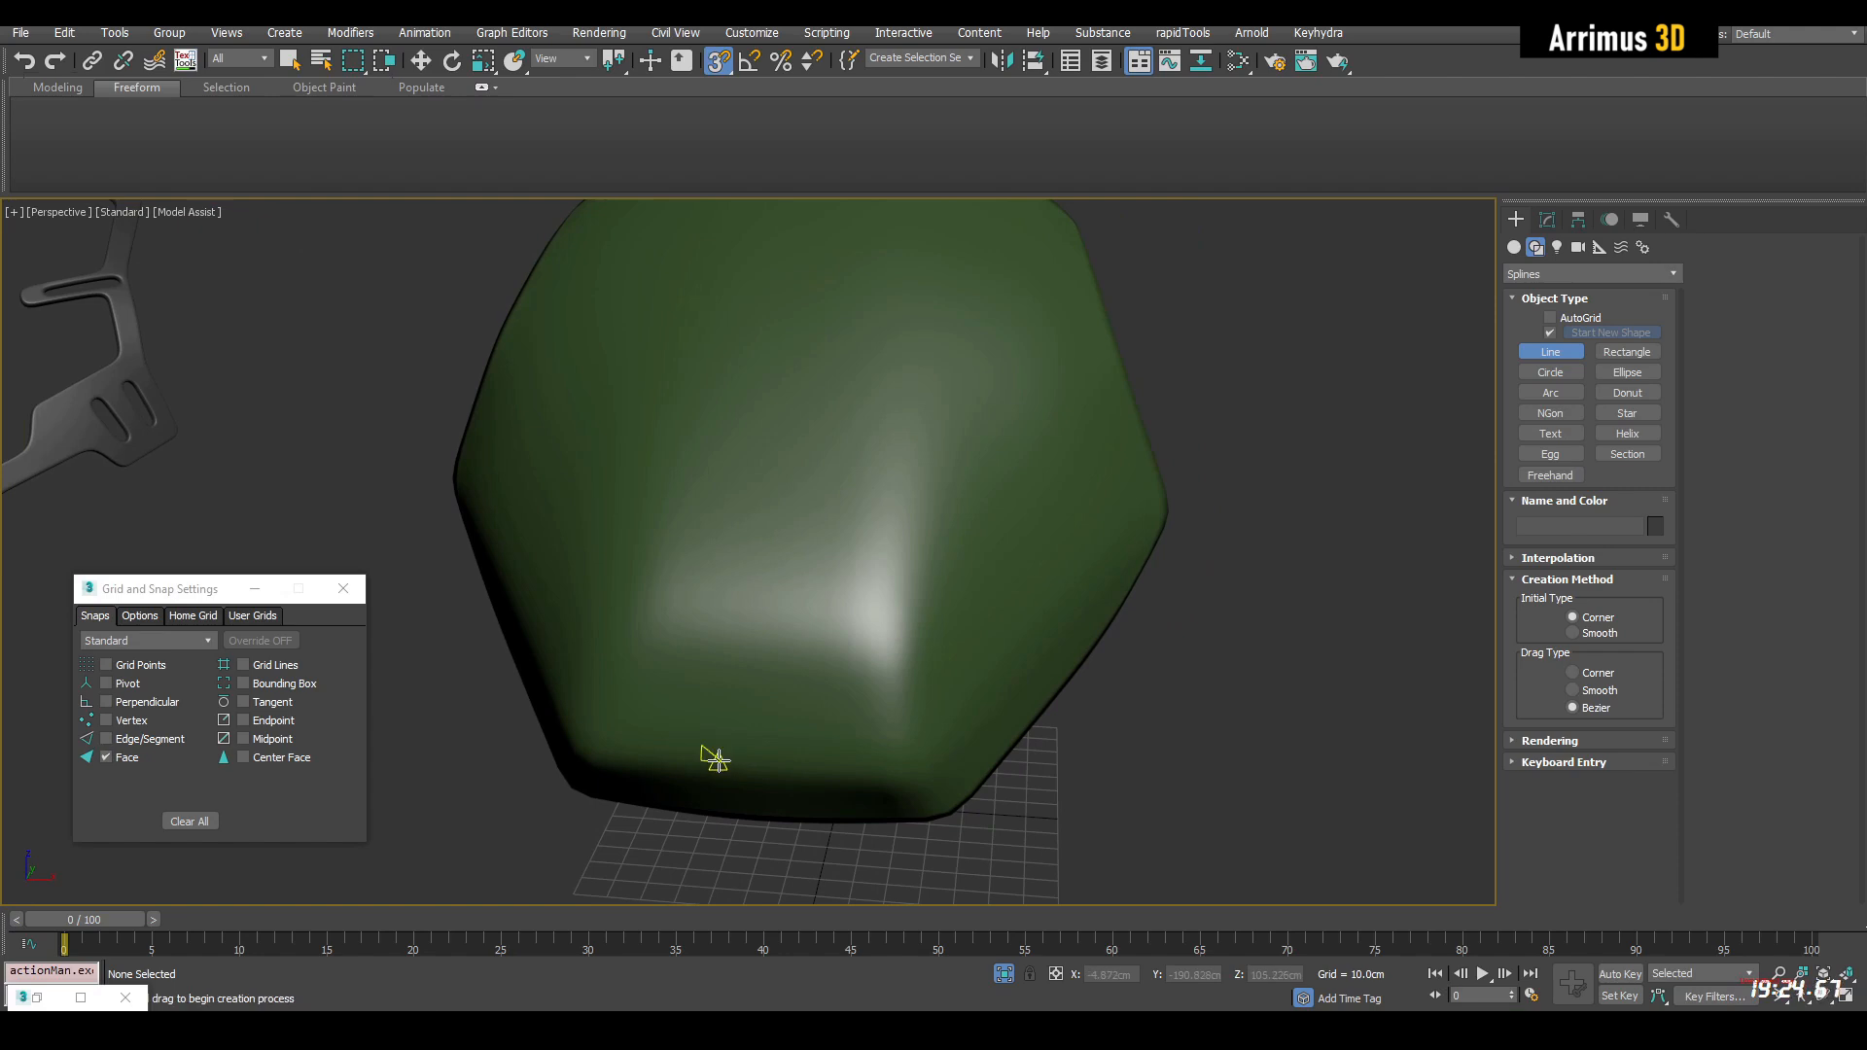
# Trace the outer edge of the frame outline on the green surface, from the lower front centre around the side toward the top
pyautogui.click(716, 765)
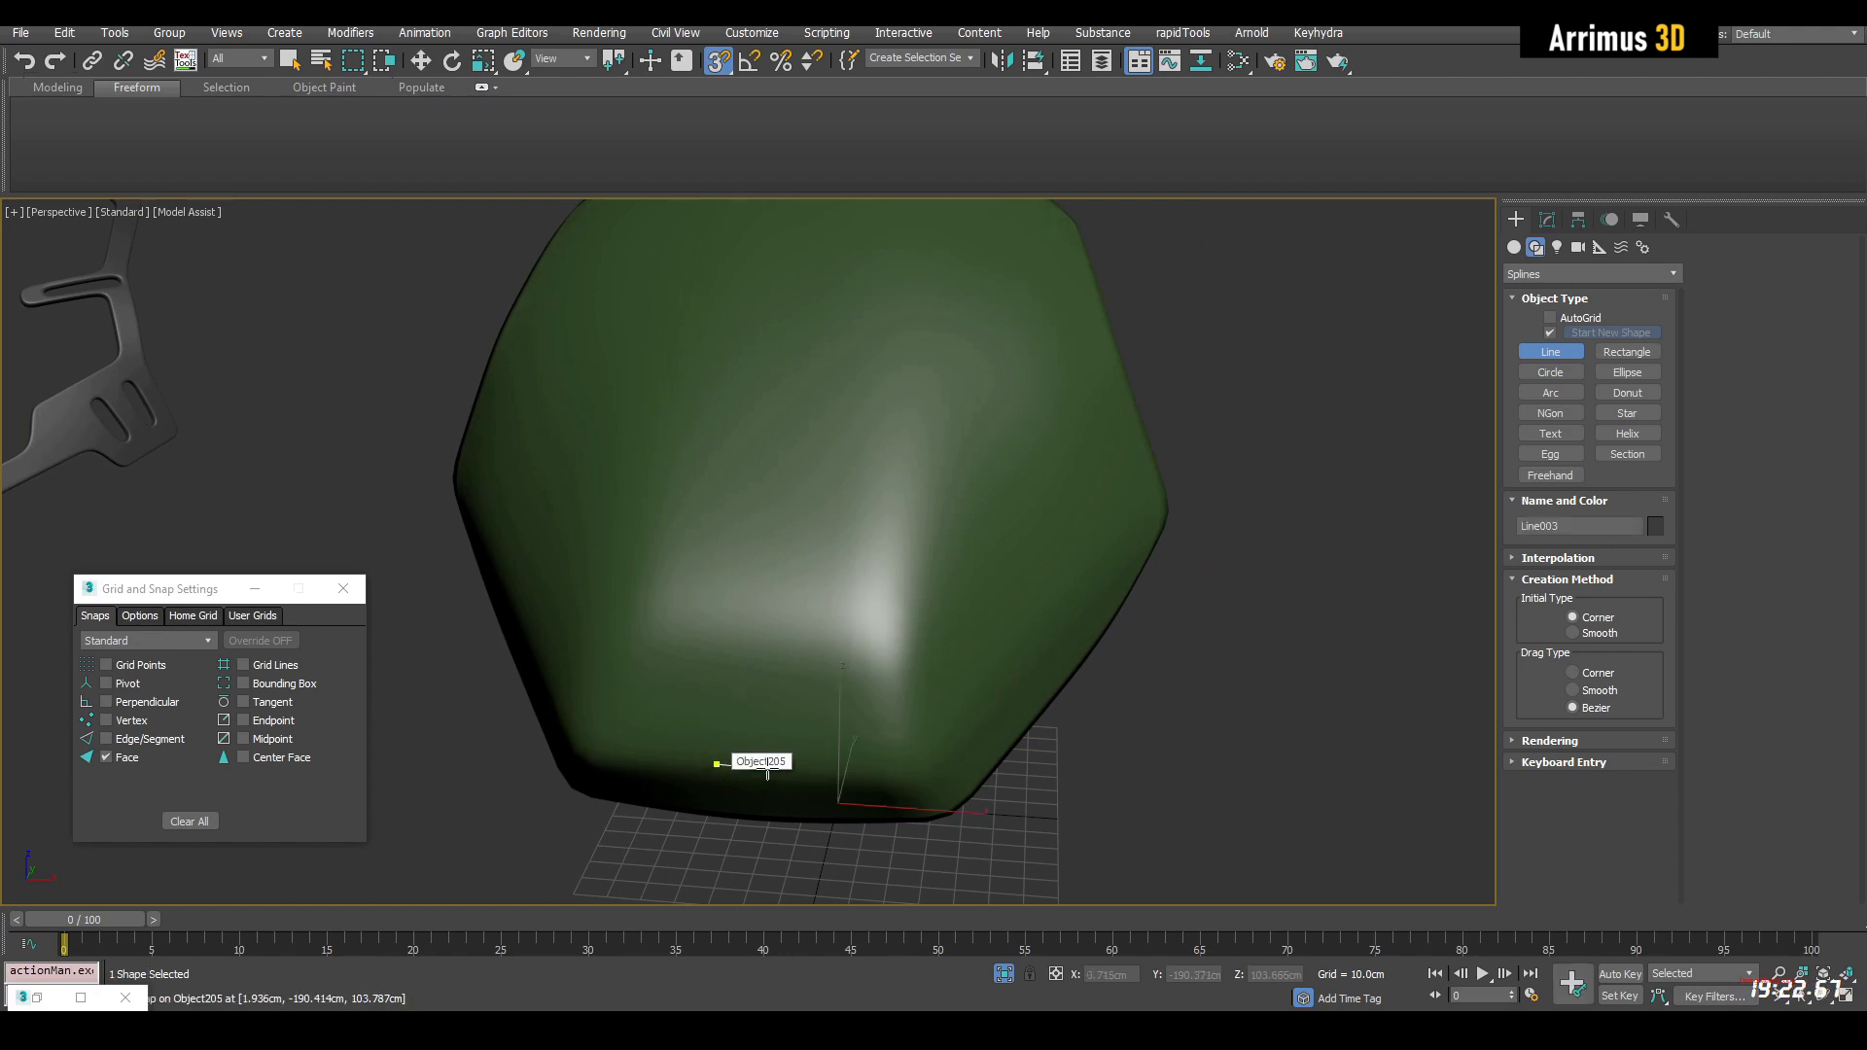
pyautogui.keyDown('alt'); pyautogui.moveTo(861, 764); pyautogui.dragTo(906, 669, button='middle'); pyautogui.keyUp('alt')
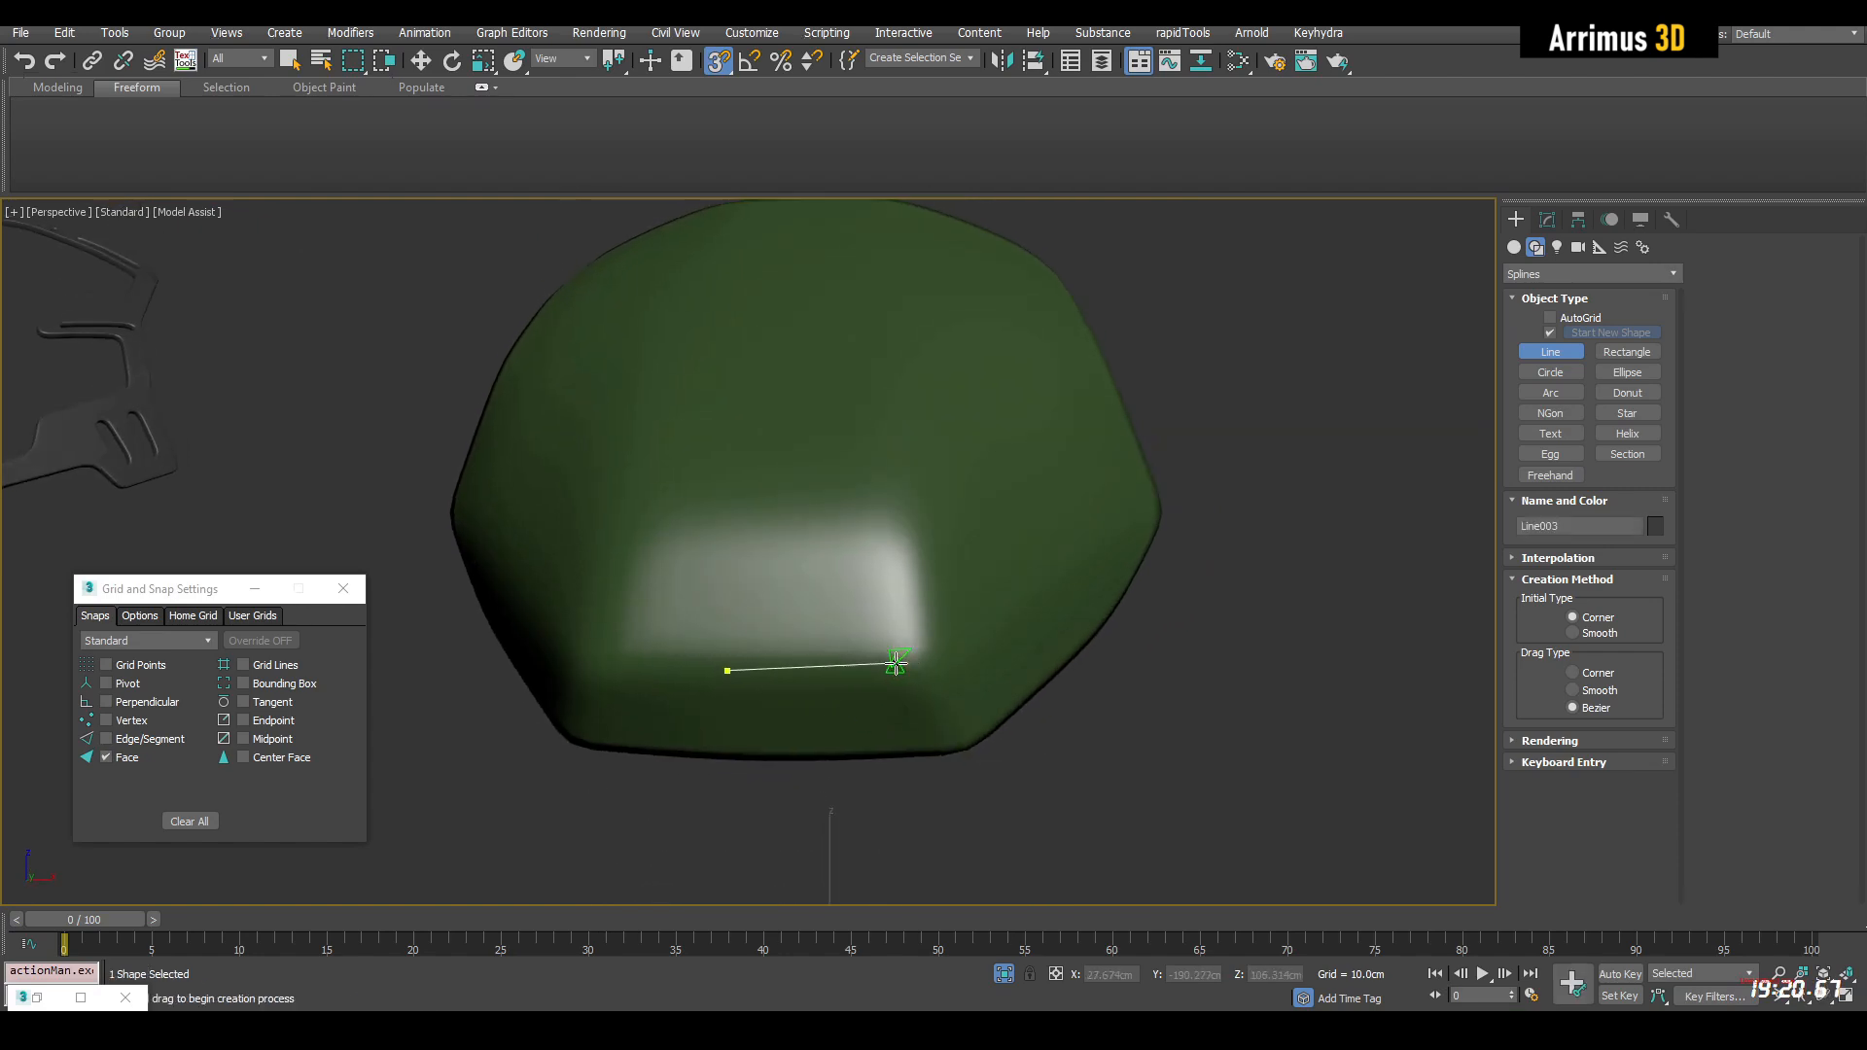
pyautogui.click(946, 661)
pyautogui.moveTo(946, 661)
pyautogui.keyDown('alt'); pyautogui.mouseDown(button='middle')
pyautogui.moveTo(954, 645)
pyautogui.moveTo(926, 652)
pyautogui.mouseUp(button='middle'); pyautogui.keyUp('alt')
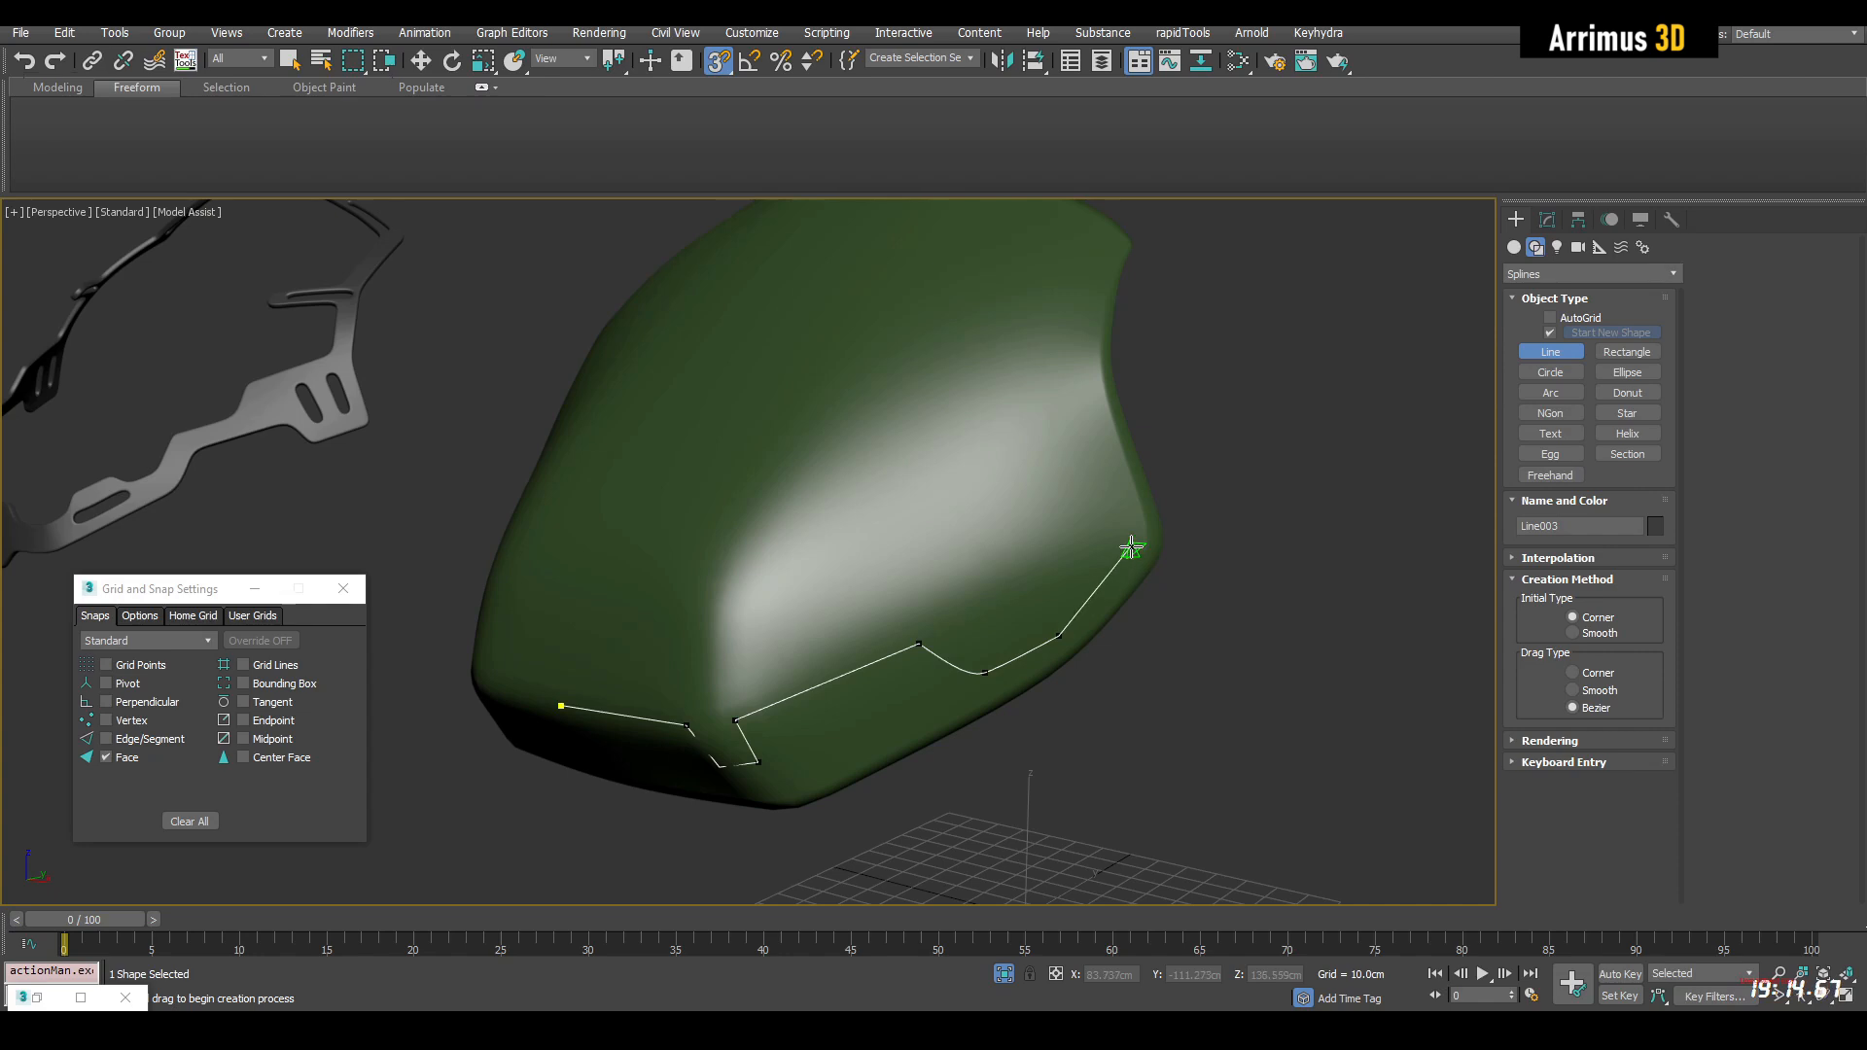
pyautogui.keyDown('alt'); pyautogui.moveTo(1077, 391); pyautogui.dragTo(1093, 385, button='middle'); pyautogui.keyUp('alt')
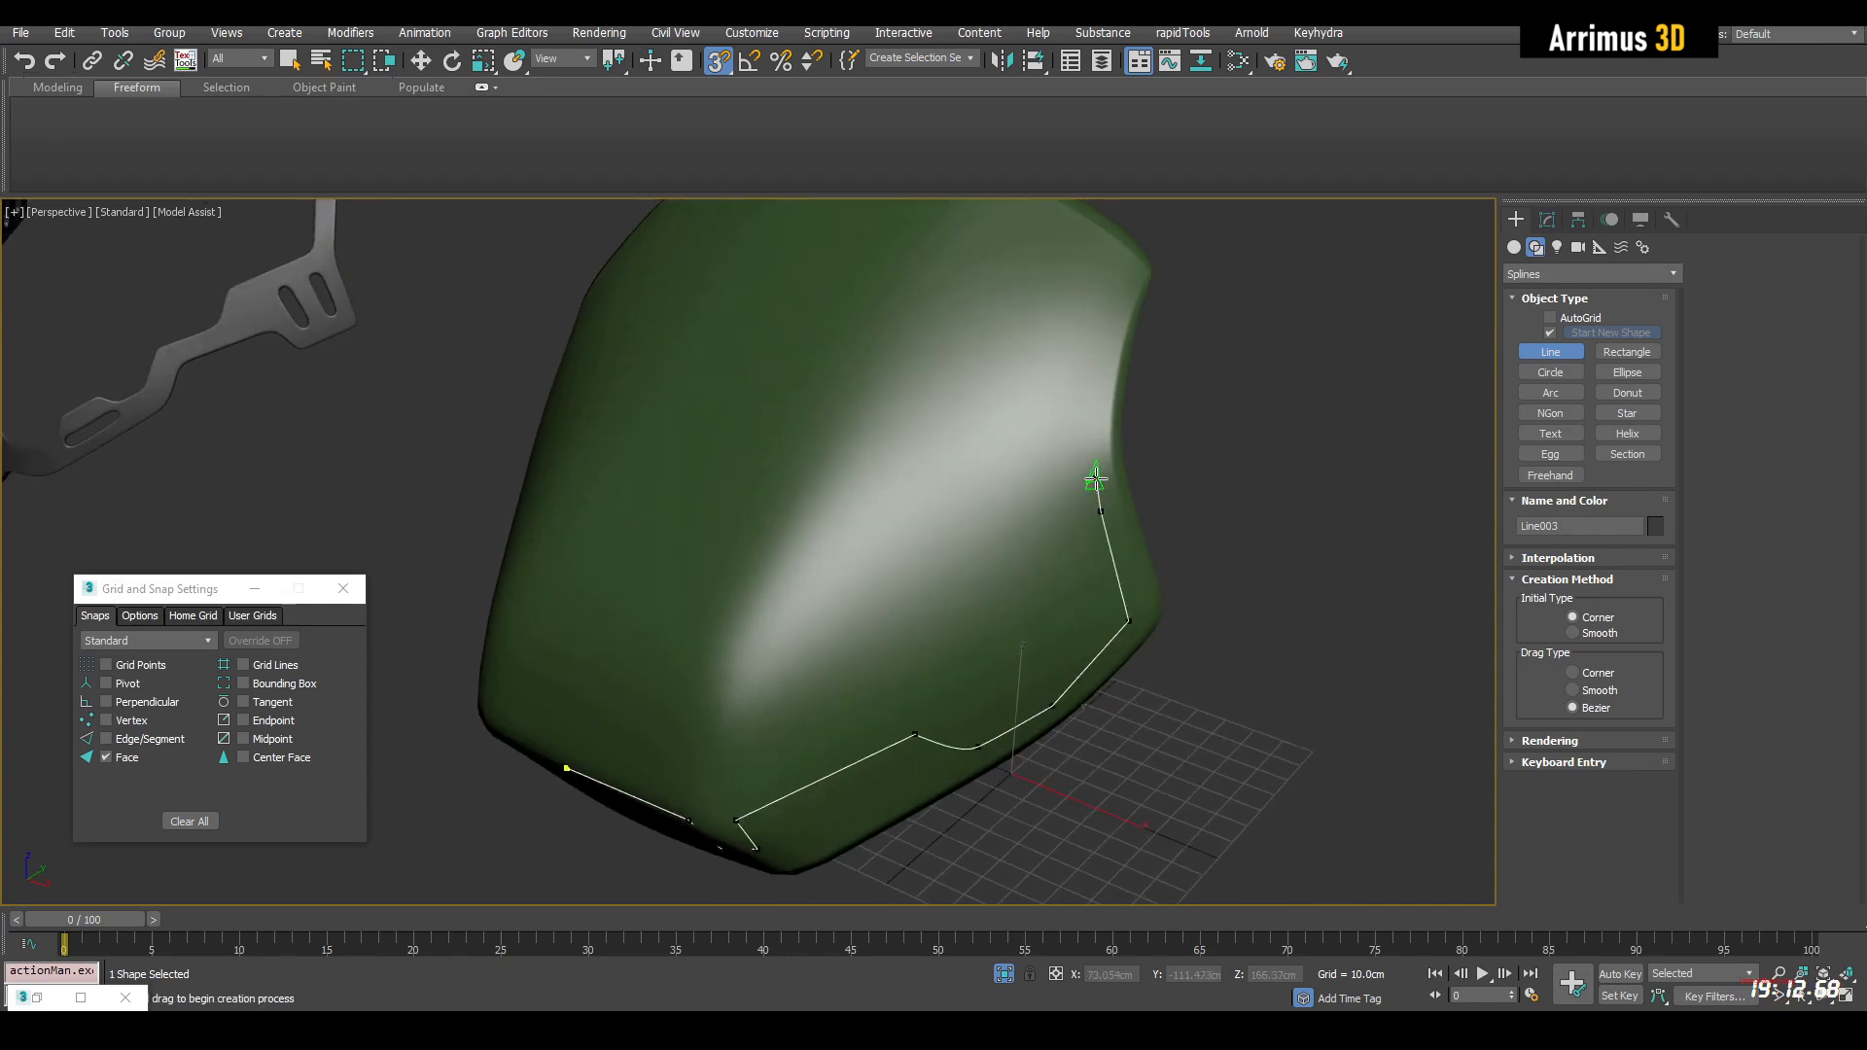
pyautogui.click(1130, 277)
pyautogui.keyDown('alt'); pyautogui.moveTo(1130, 277); pyautogui.dragTo(1078, 361, button='middle'); pyautogui.keyUp('alt')
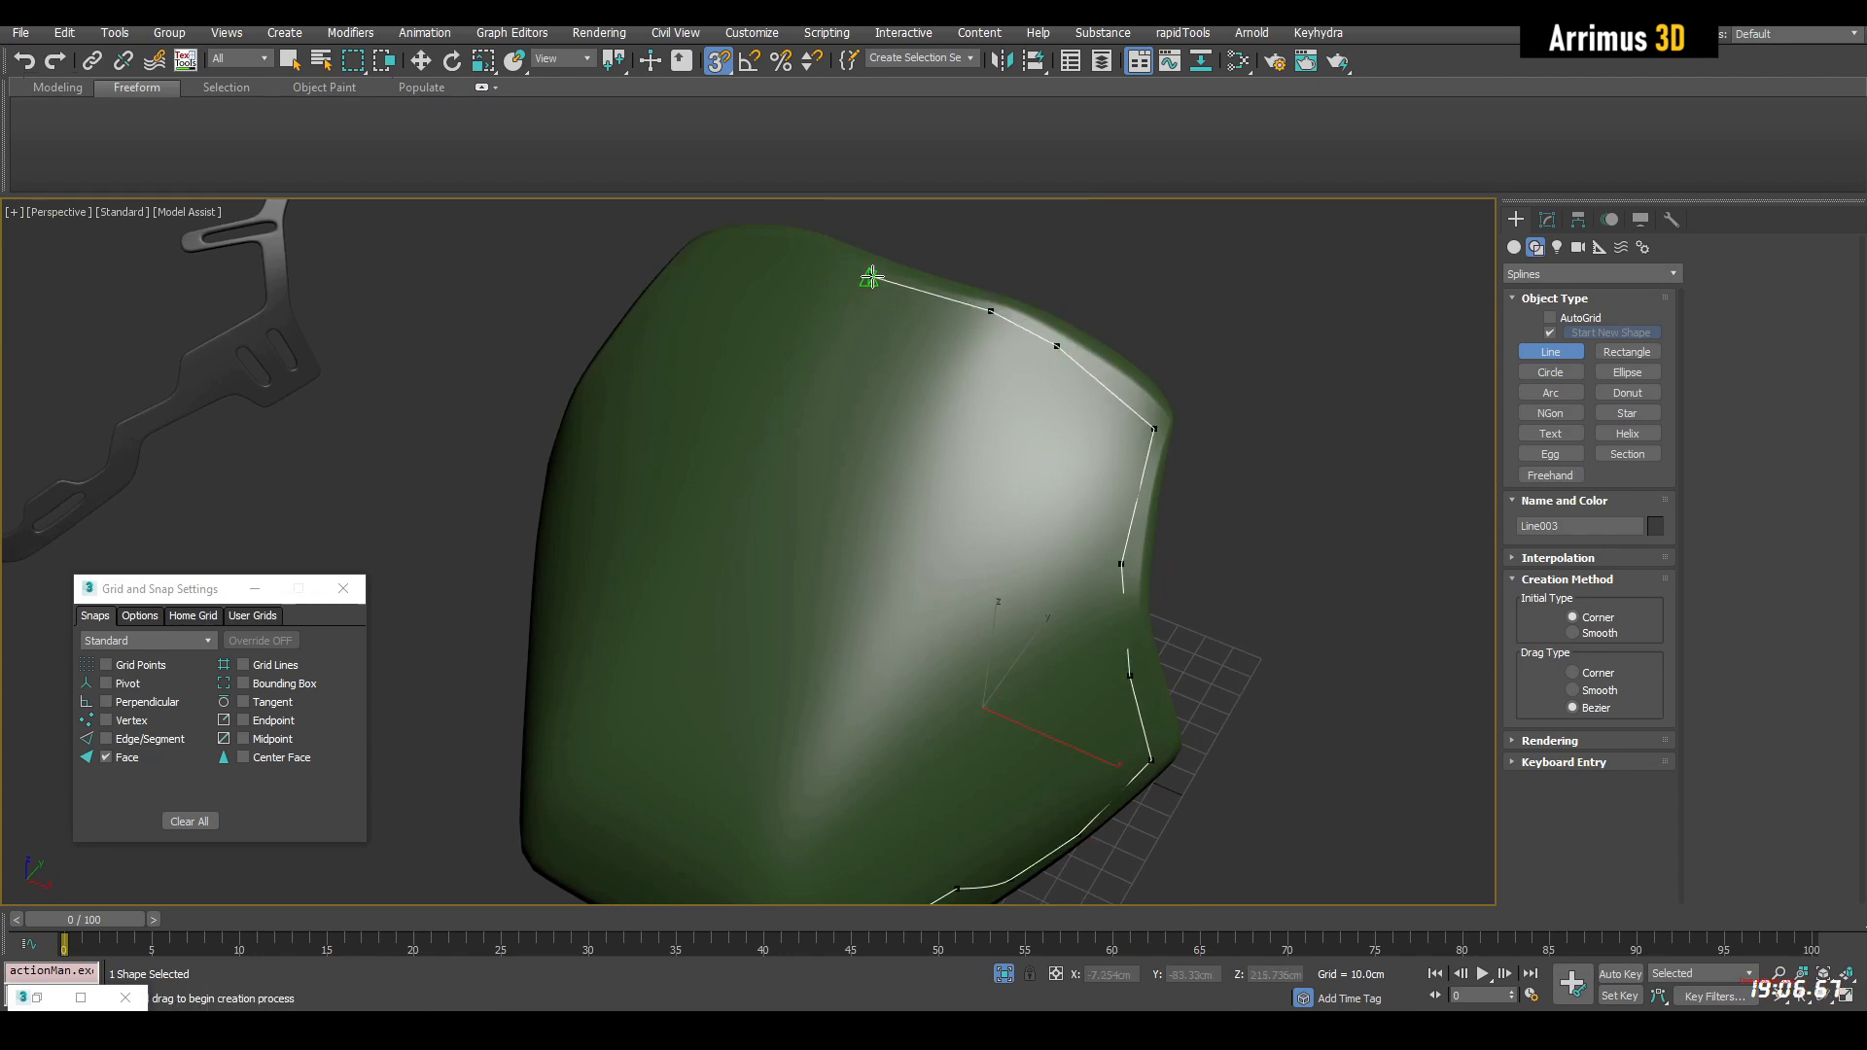
# Finish the outline's top end, trace its stepped inner edge back down to the front centre, and close the spline at its starting vertex
pyautogui.keyDown('alt'); pyautogui.moveTo(928, 367); pyautogui.dragTo(829, 281, button='middle'); pyautogui.keyUp('alt')
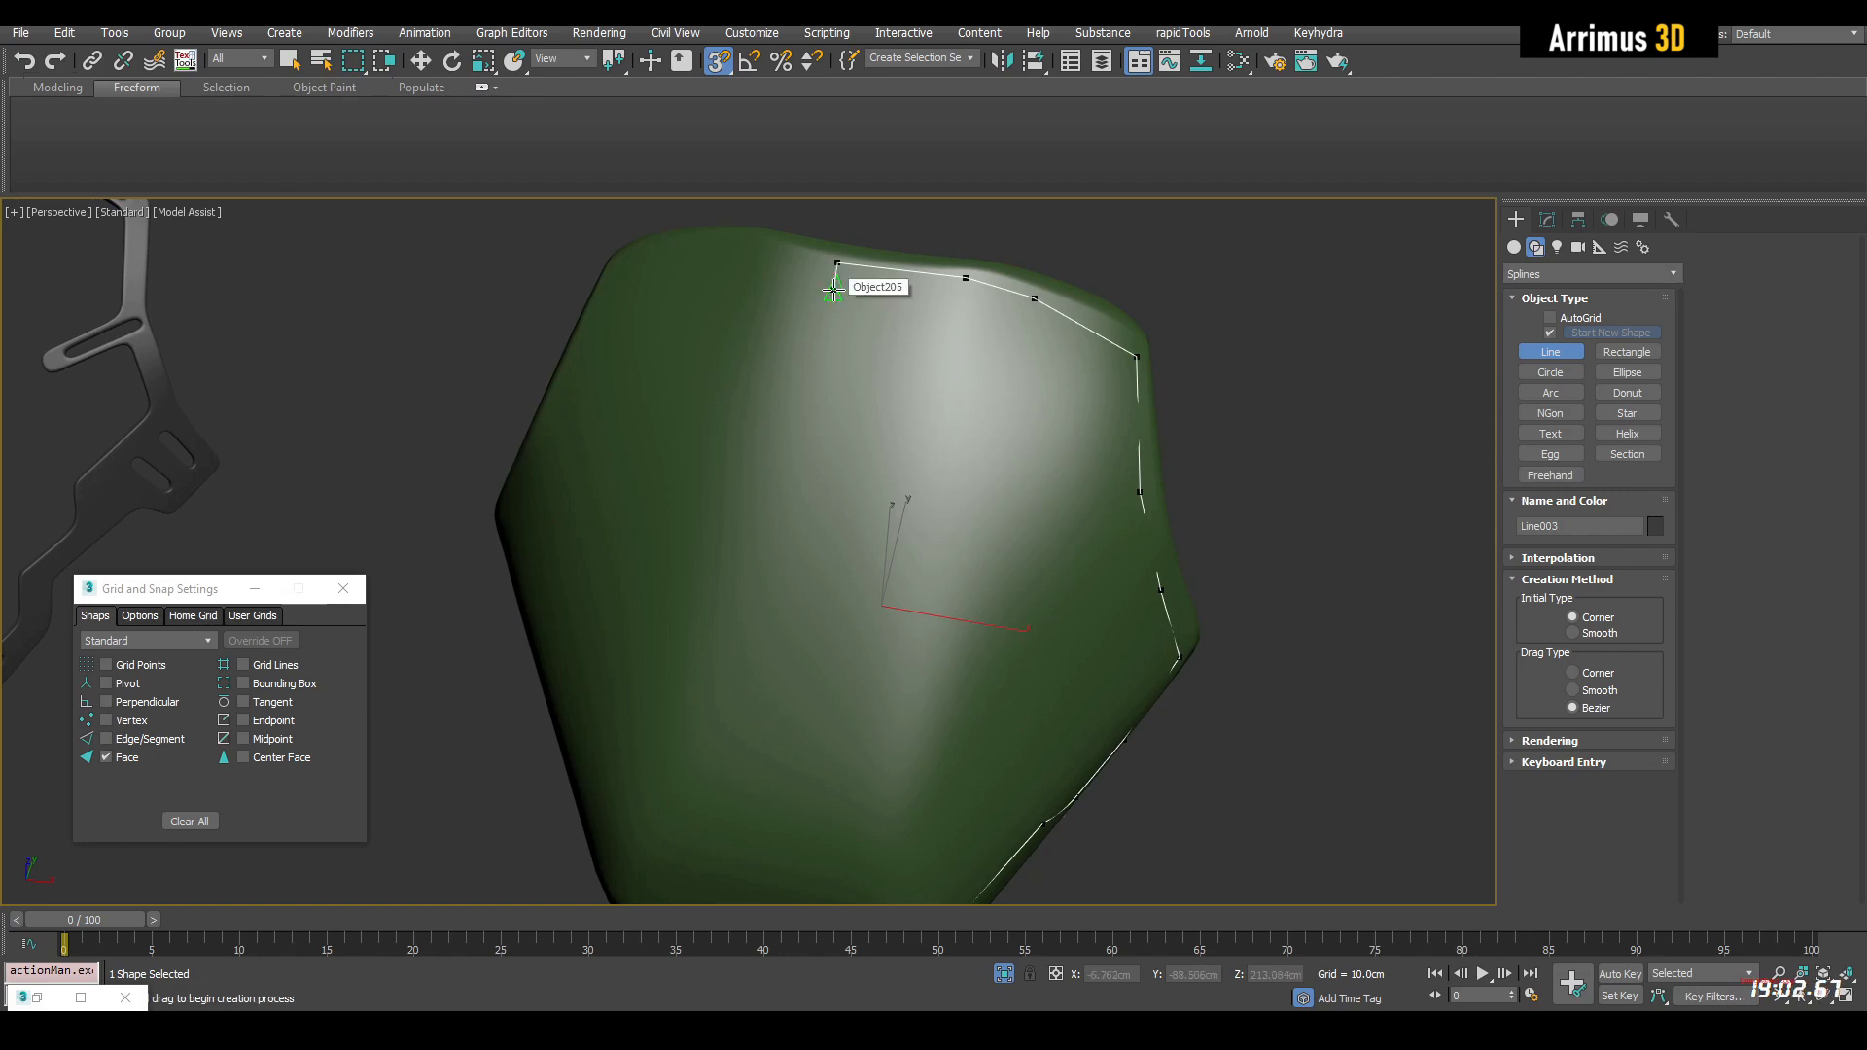
pyautogui.keyDown('alt'); pyautogui.moveTo(977, 310); pyautogui.dragTo(959, 258, button='middle'); pyautogui.keyUp('alt')
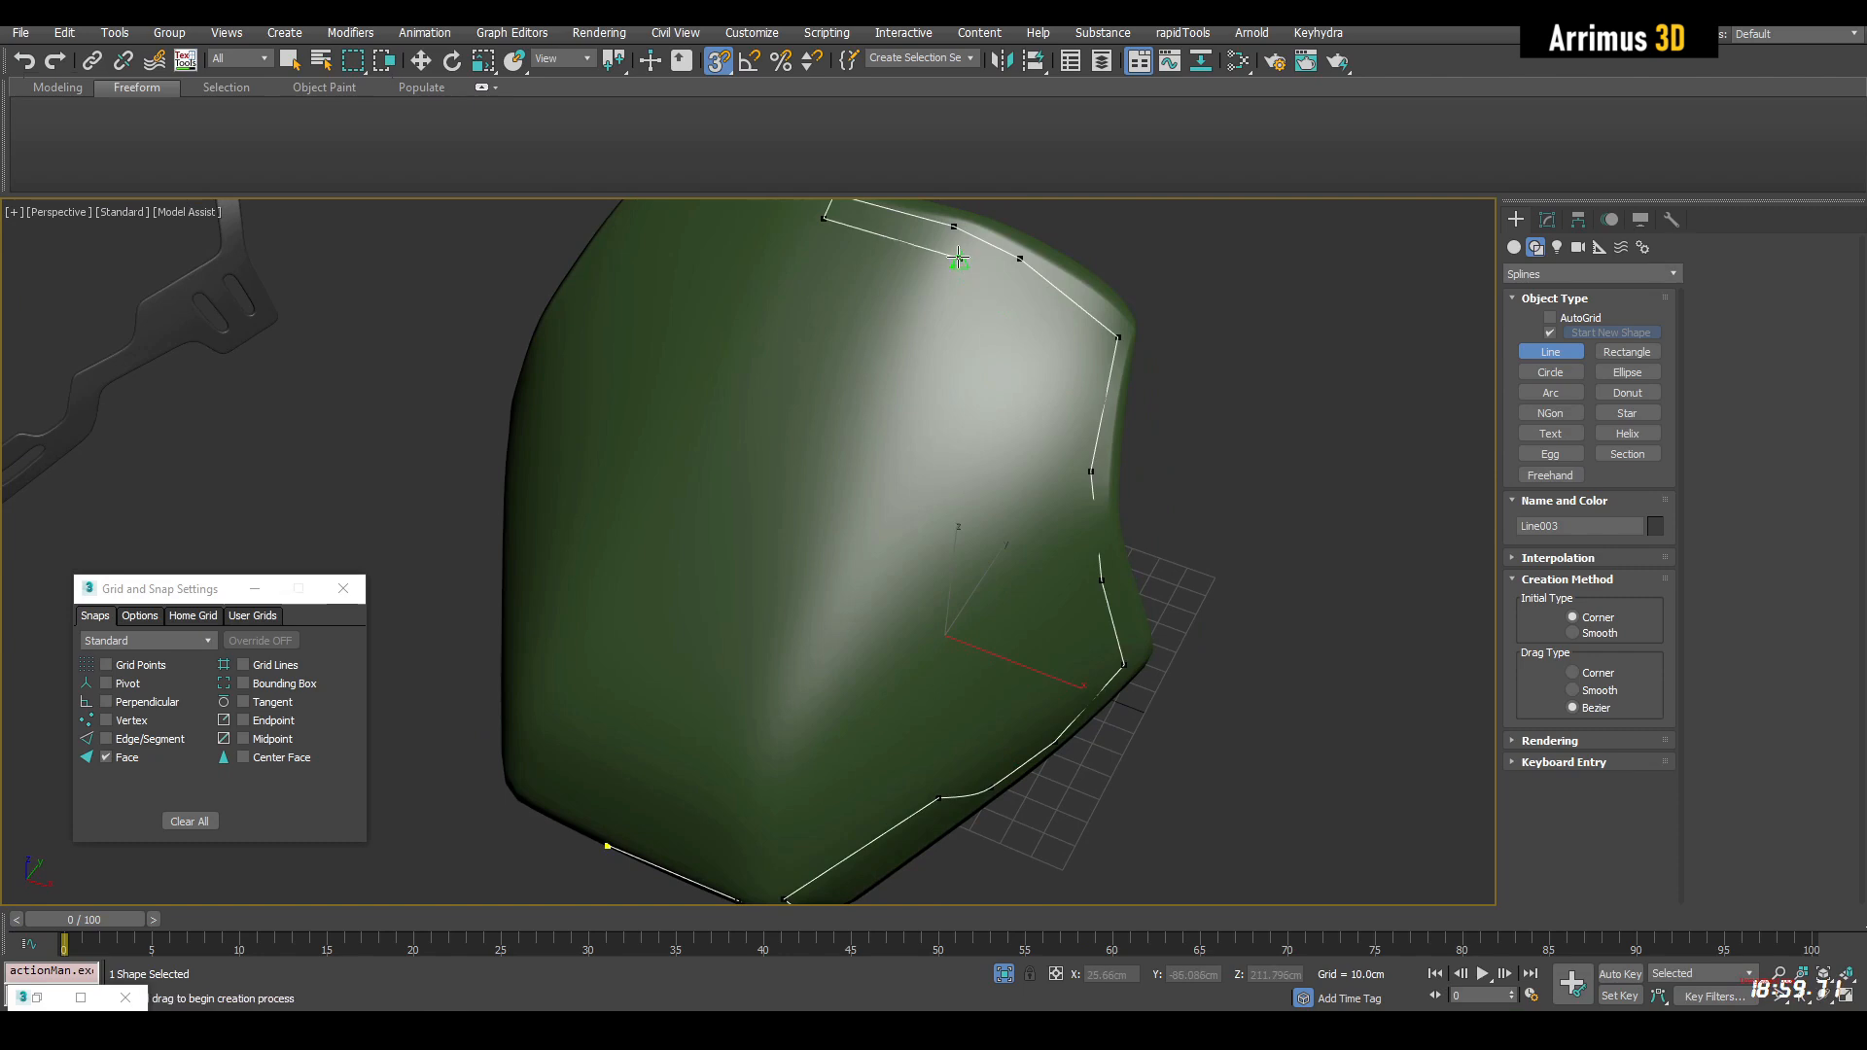
pyautogui.click(1004, 277)
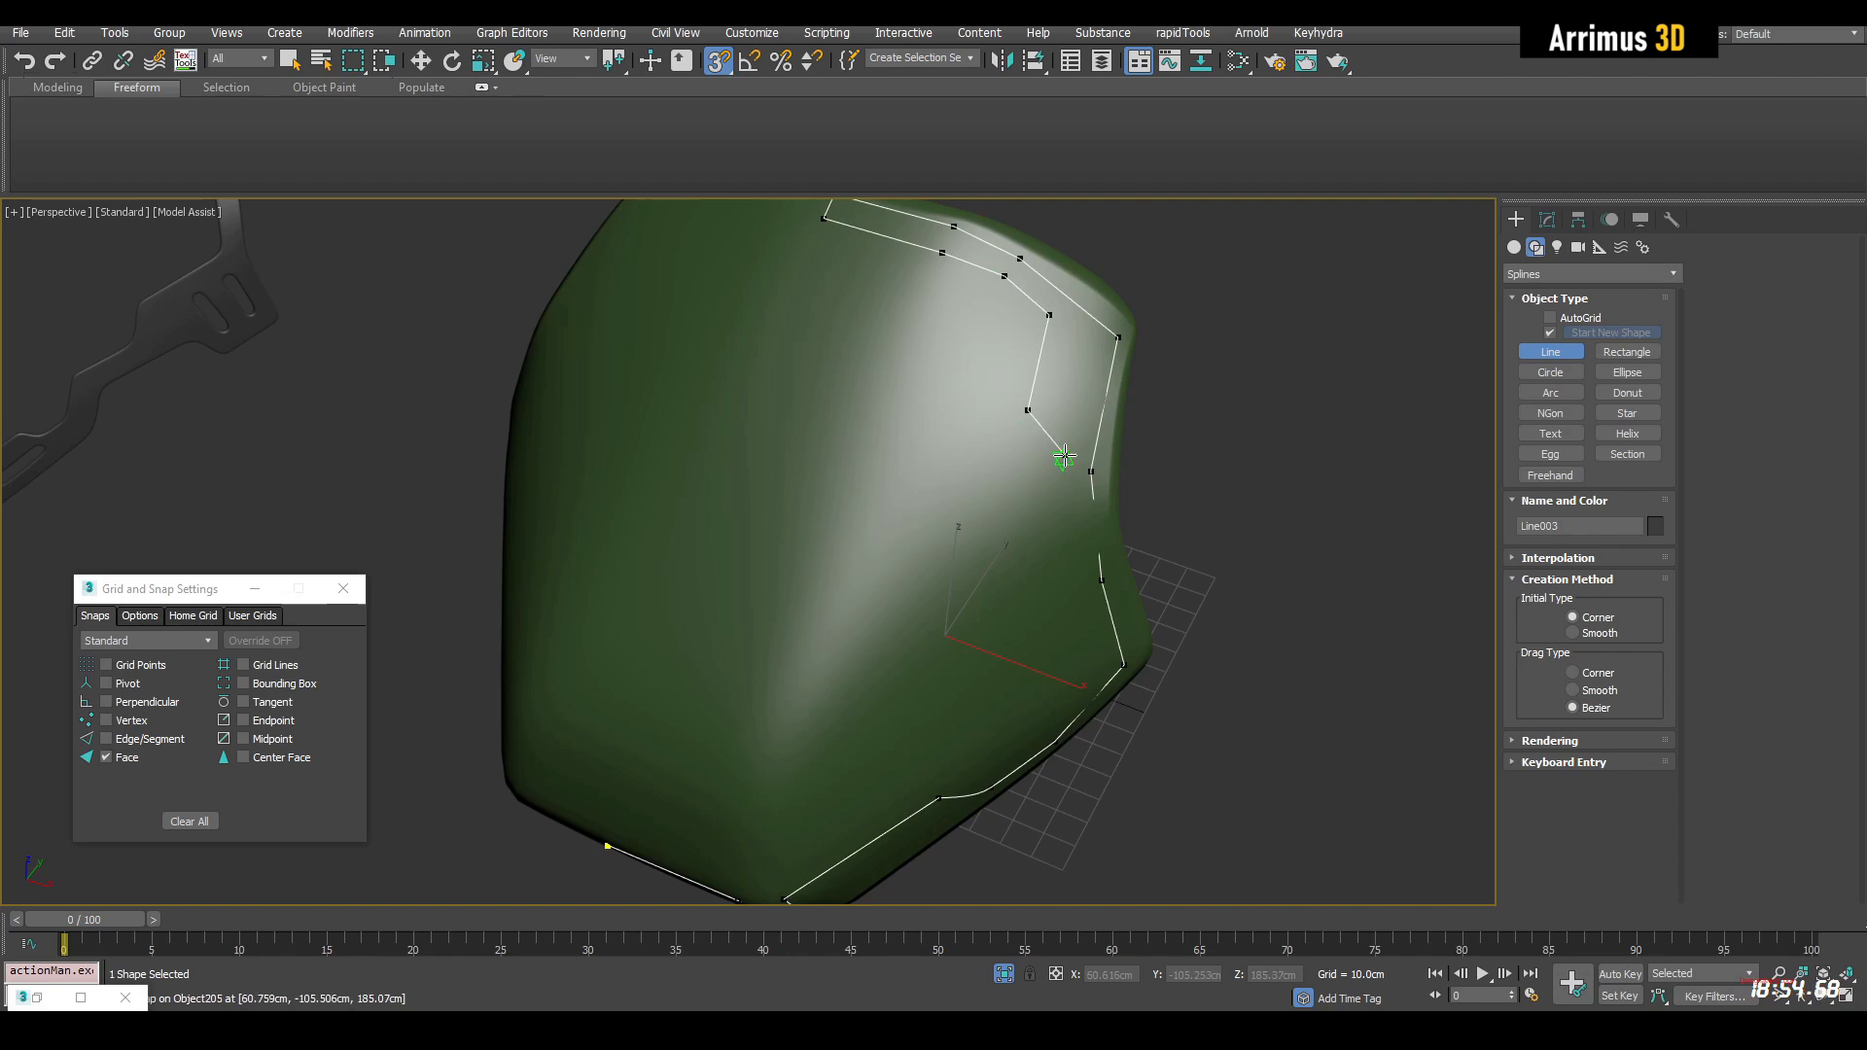
pyautogui.keyDown('alt'); pyautogui.moveTo(1073, 593); pyautogui.dragTo(1134, 521, button='middle'); pyautogui.keyUp('alt')
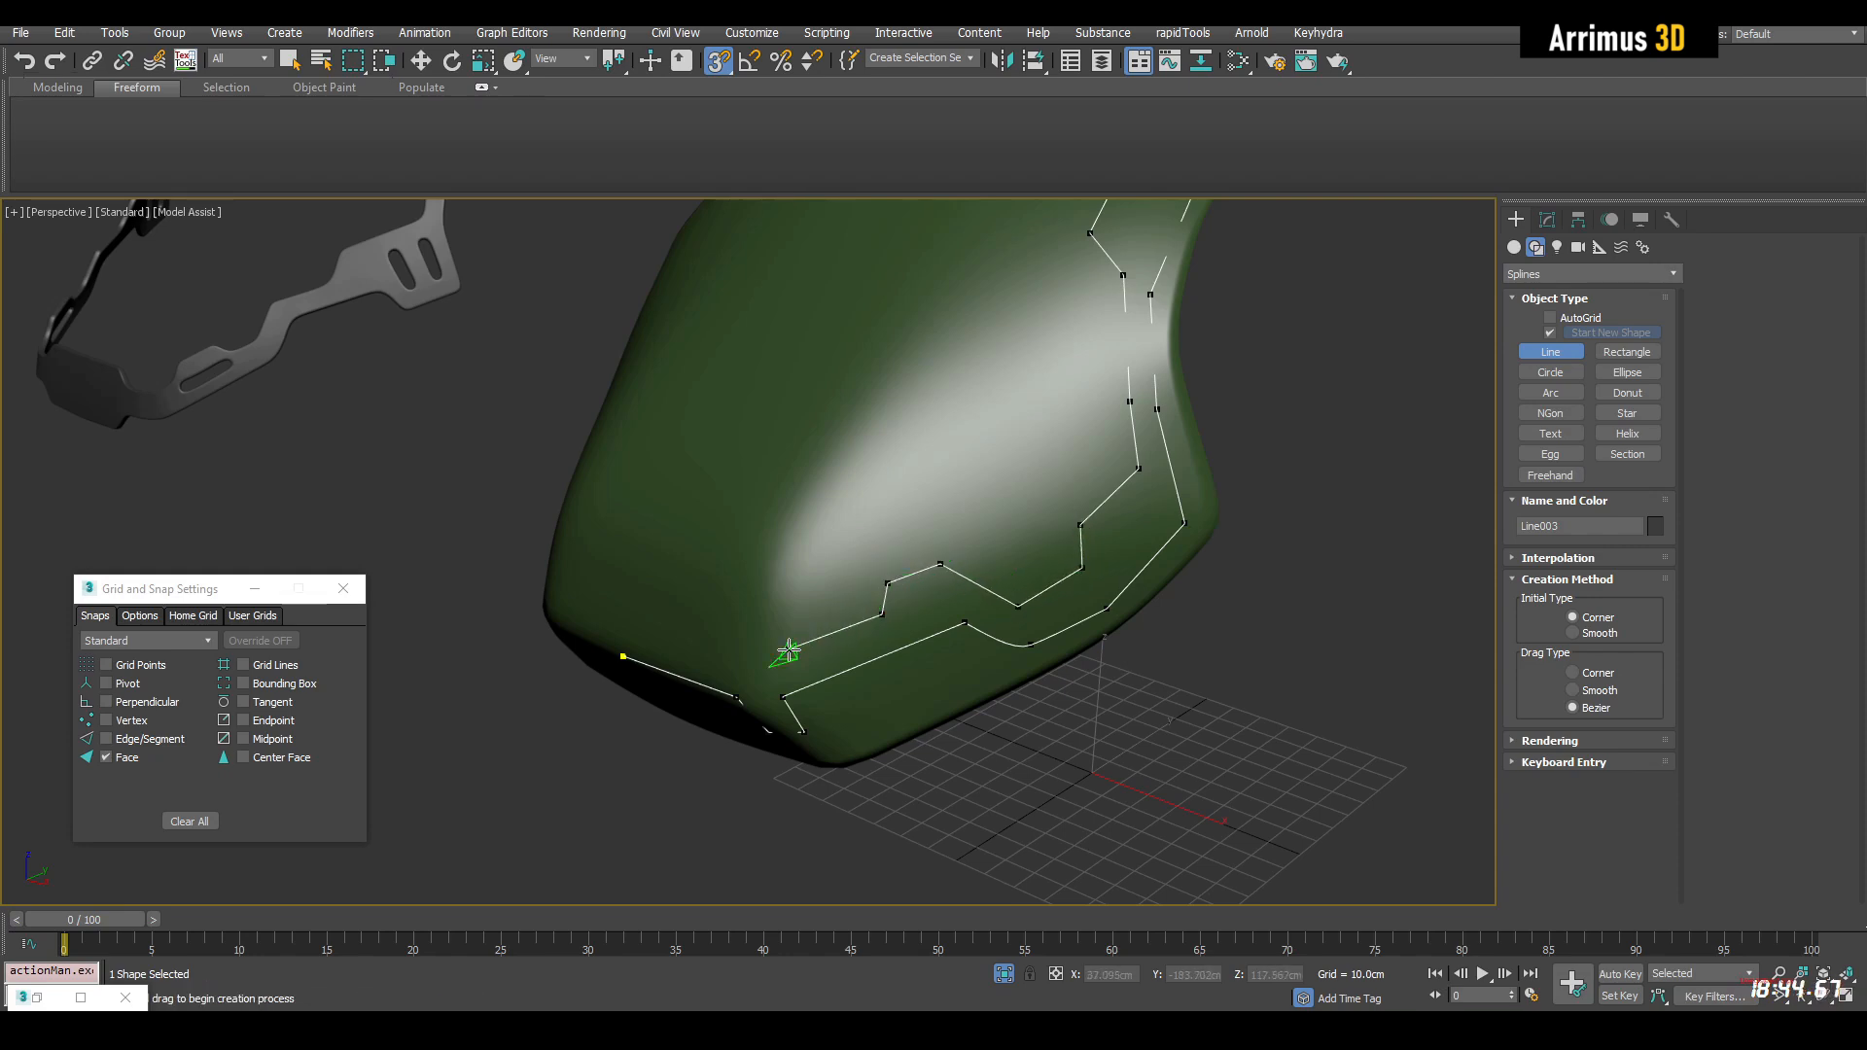
pyautogui.keyDown('alt'); pyautogui.moveTo(783, 658); pyautogui.dragTo(920, 532, button='middle'); pyautogui.keyUp('alt')
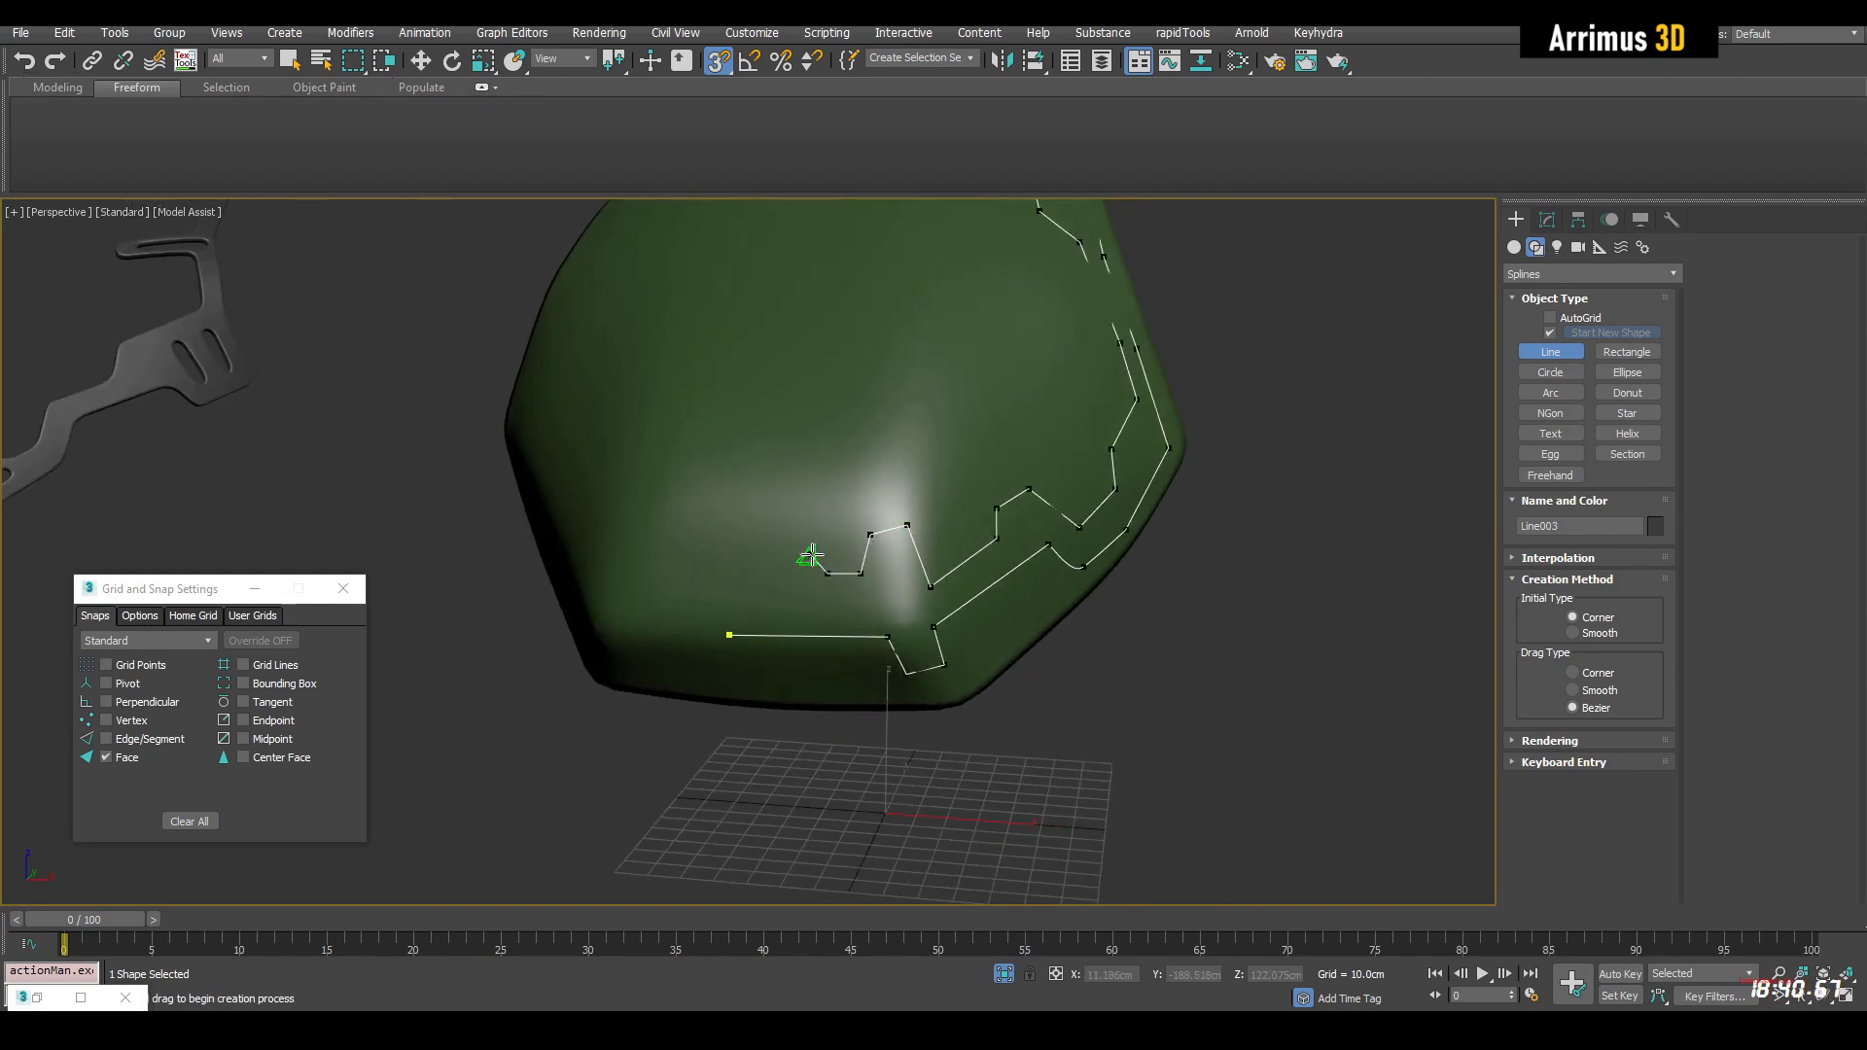
pyautogui.click(730, 633)
pyautogui.click(900, 528)
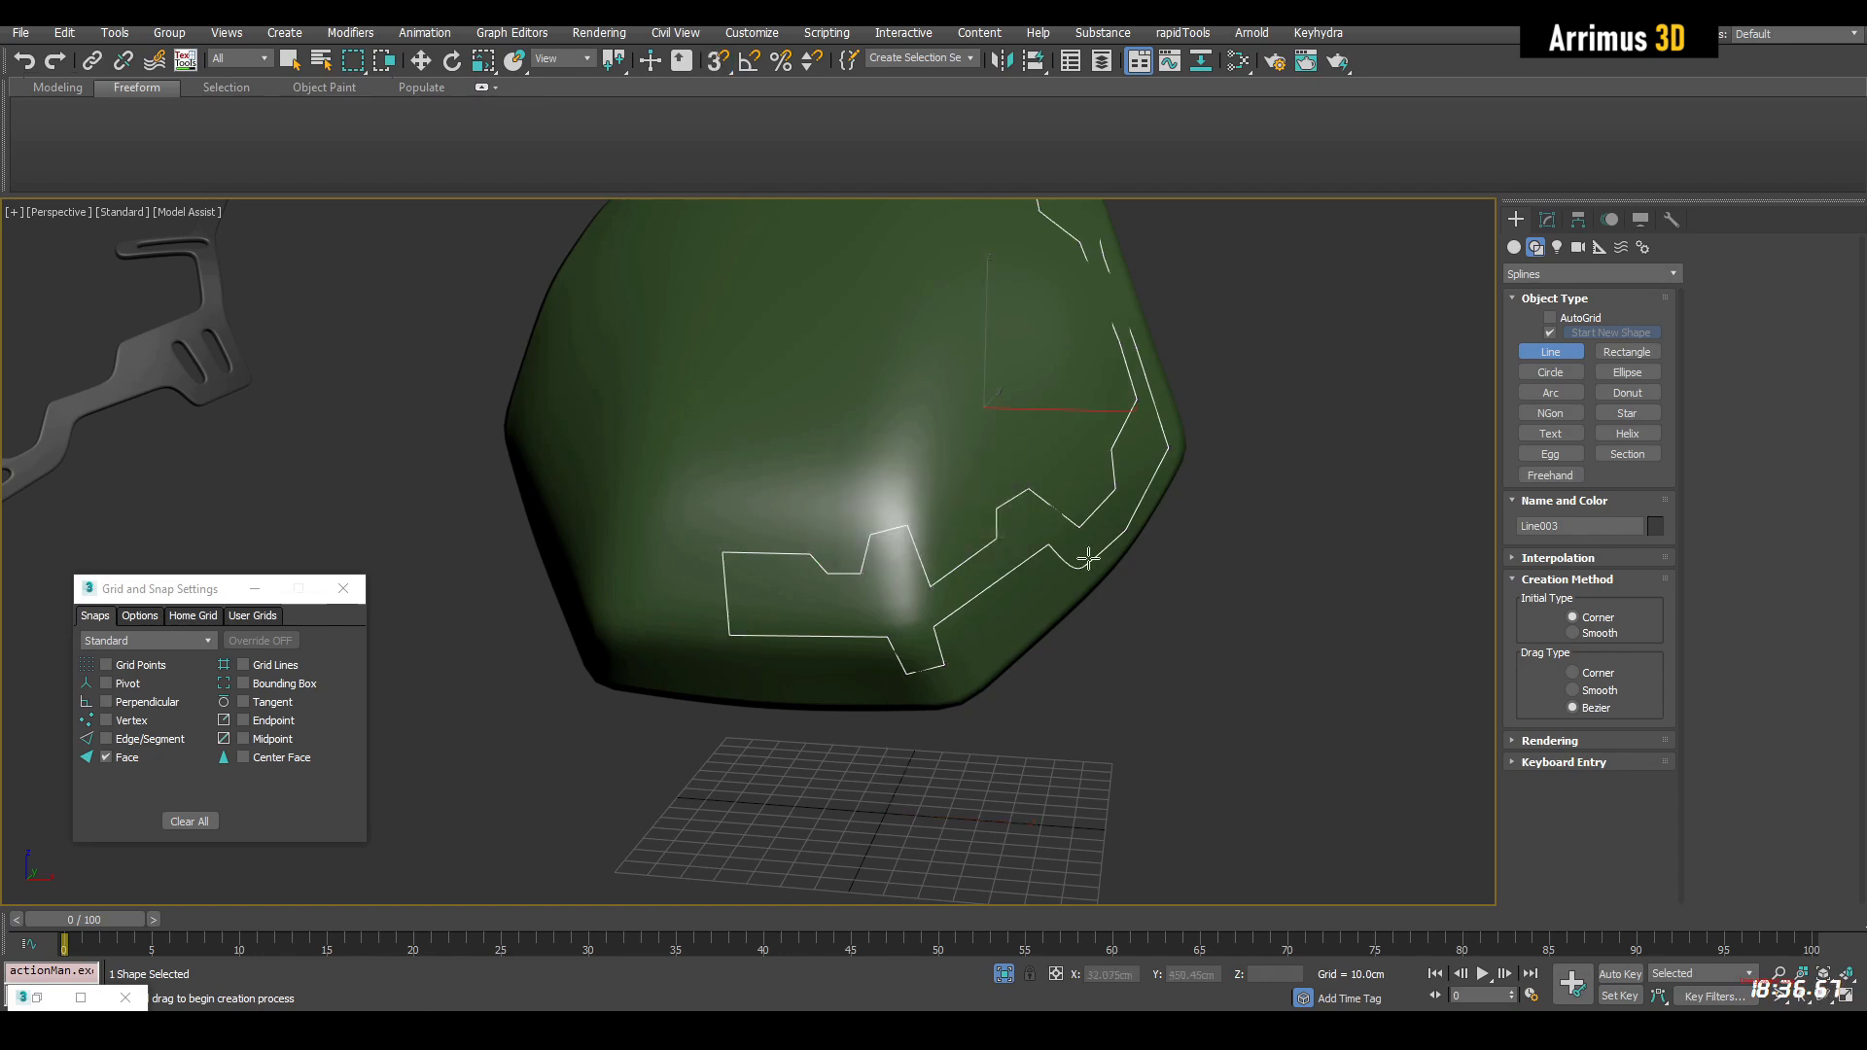
pyautogui.rightClick(1196, 616)
# Set the outline spline's pivot X position to 0 and move the spline along X to about 131 cm, clear of the green form
pyautogui.scroll(-5, 1188, 624)
pyautogui.moveTo(1181, 632); pyautogui.dragTo(1082, 584, button='middle')
pyautogui.press('w')
pyautogui.click(1578, 218)
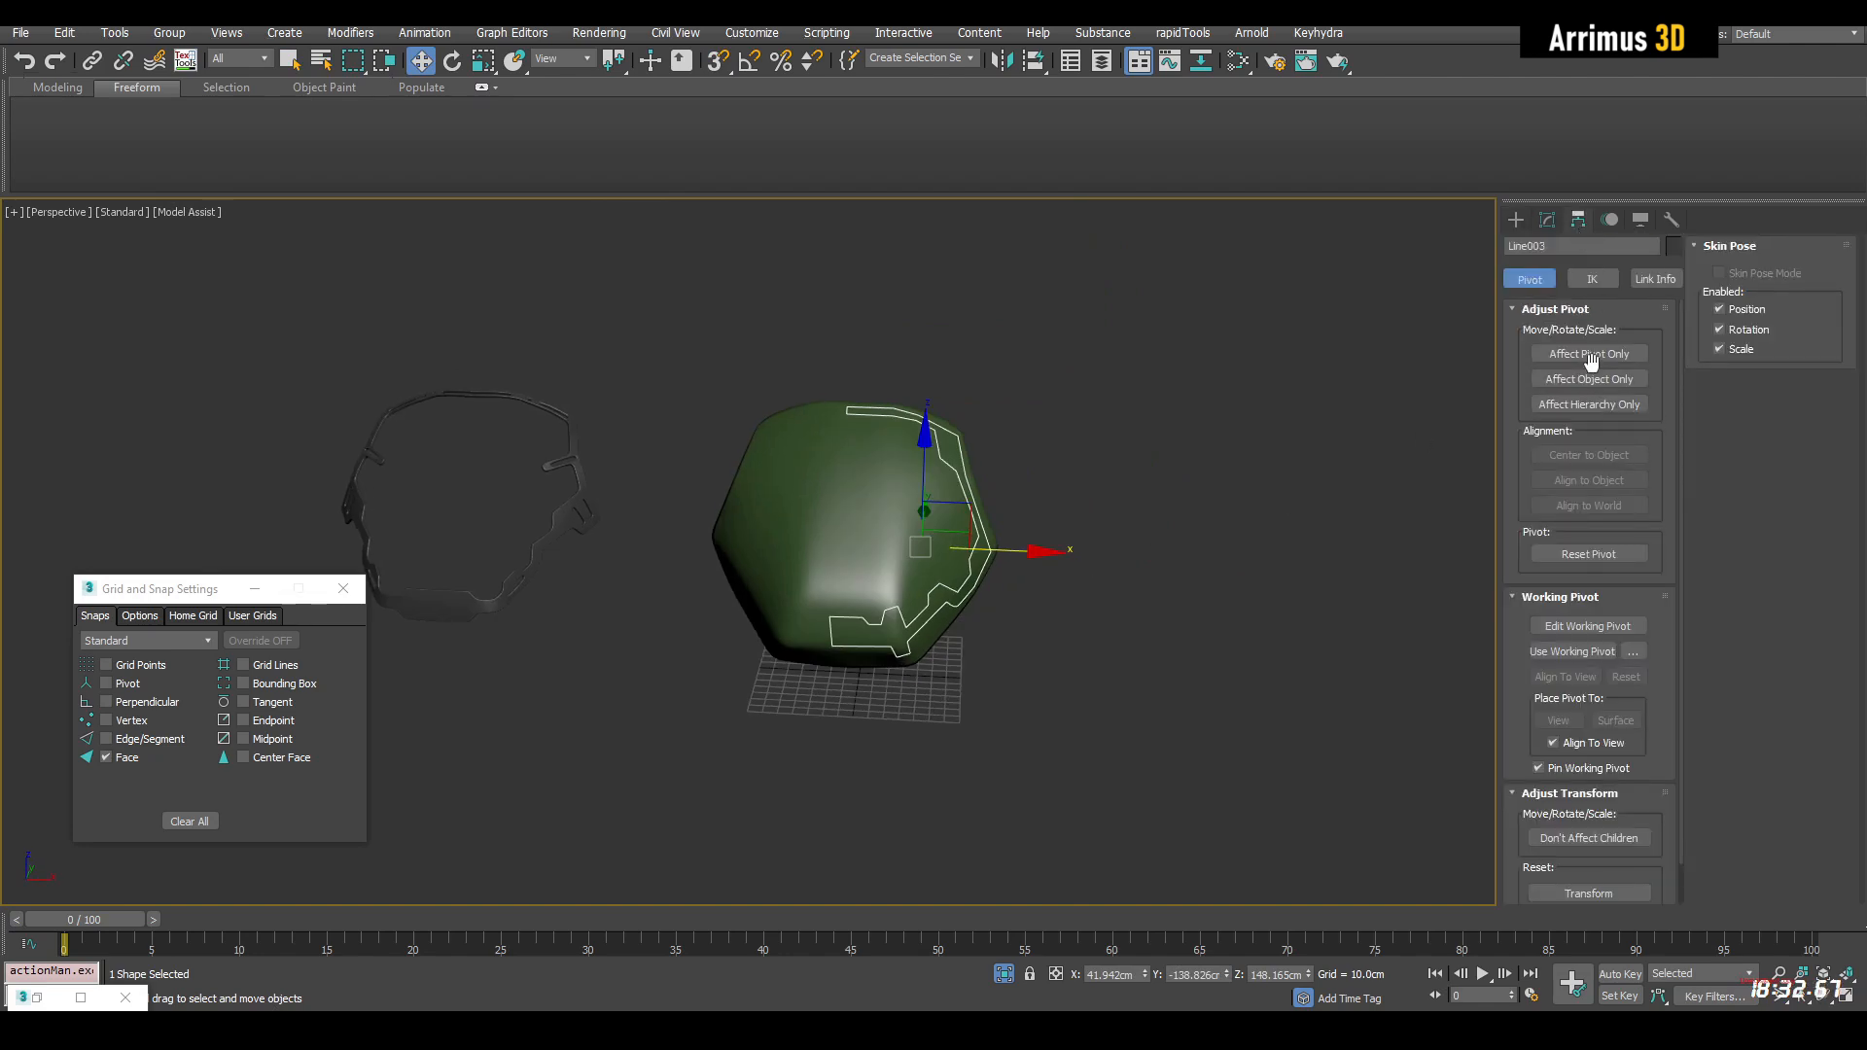
pyautogui.rightClick(1145, 973)
pyautogui.click(1605, 354)
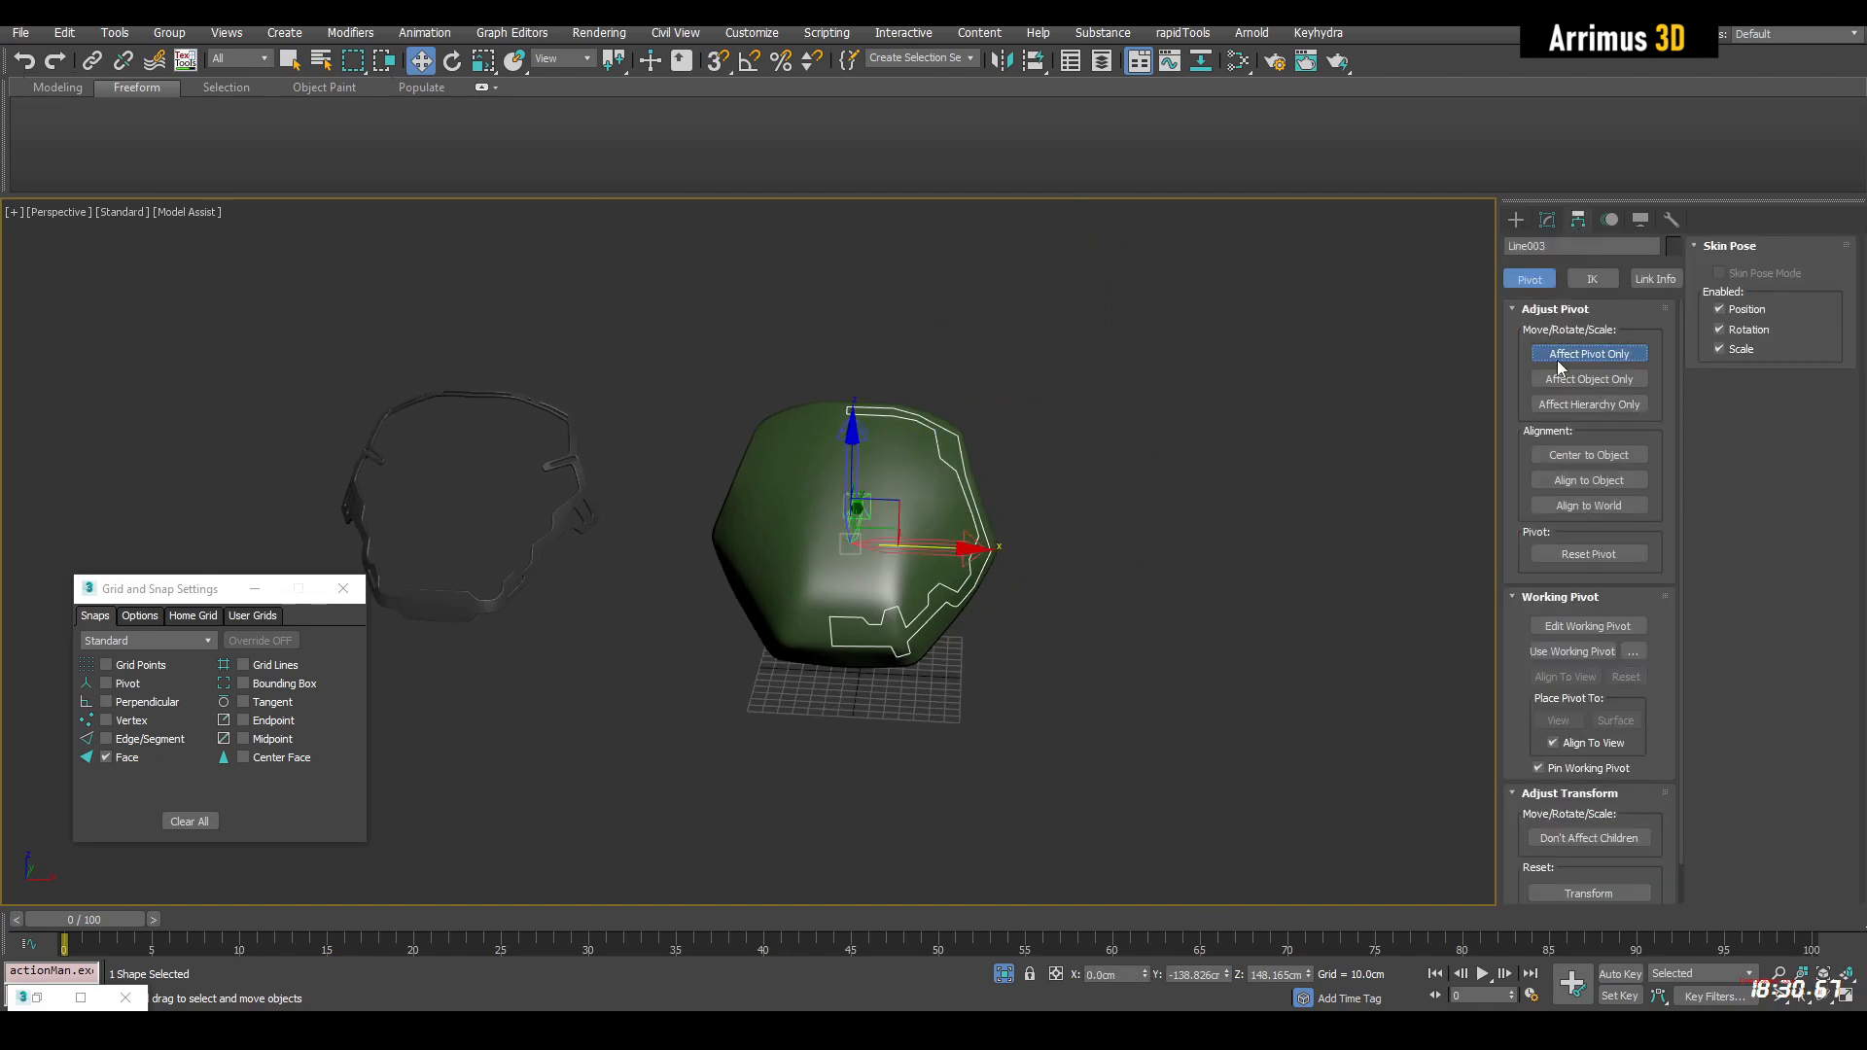
pyautogui.click(1547, 220)
pyautogui.moveTo(931, 562); pyautogui.dragTo(882, 562, button='middle')
pyautogui.moveTo(877, 551); pyautogui.dragTo(1112, 568)
# Convert all vertices of the outline spline to Corner type
pyautogui.scroll(3, 1000, 552)
pyautogui.scroll(3, 1013, 525)
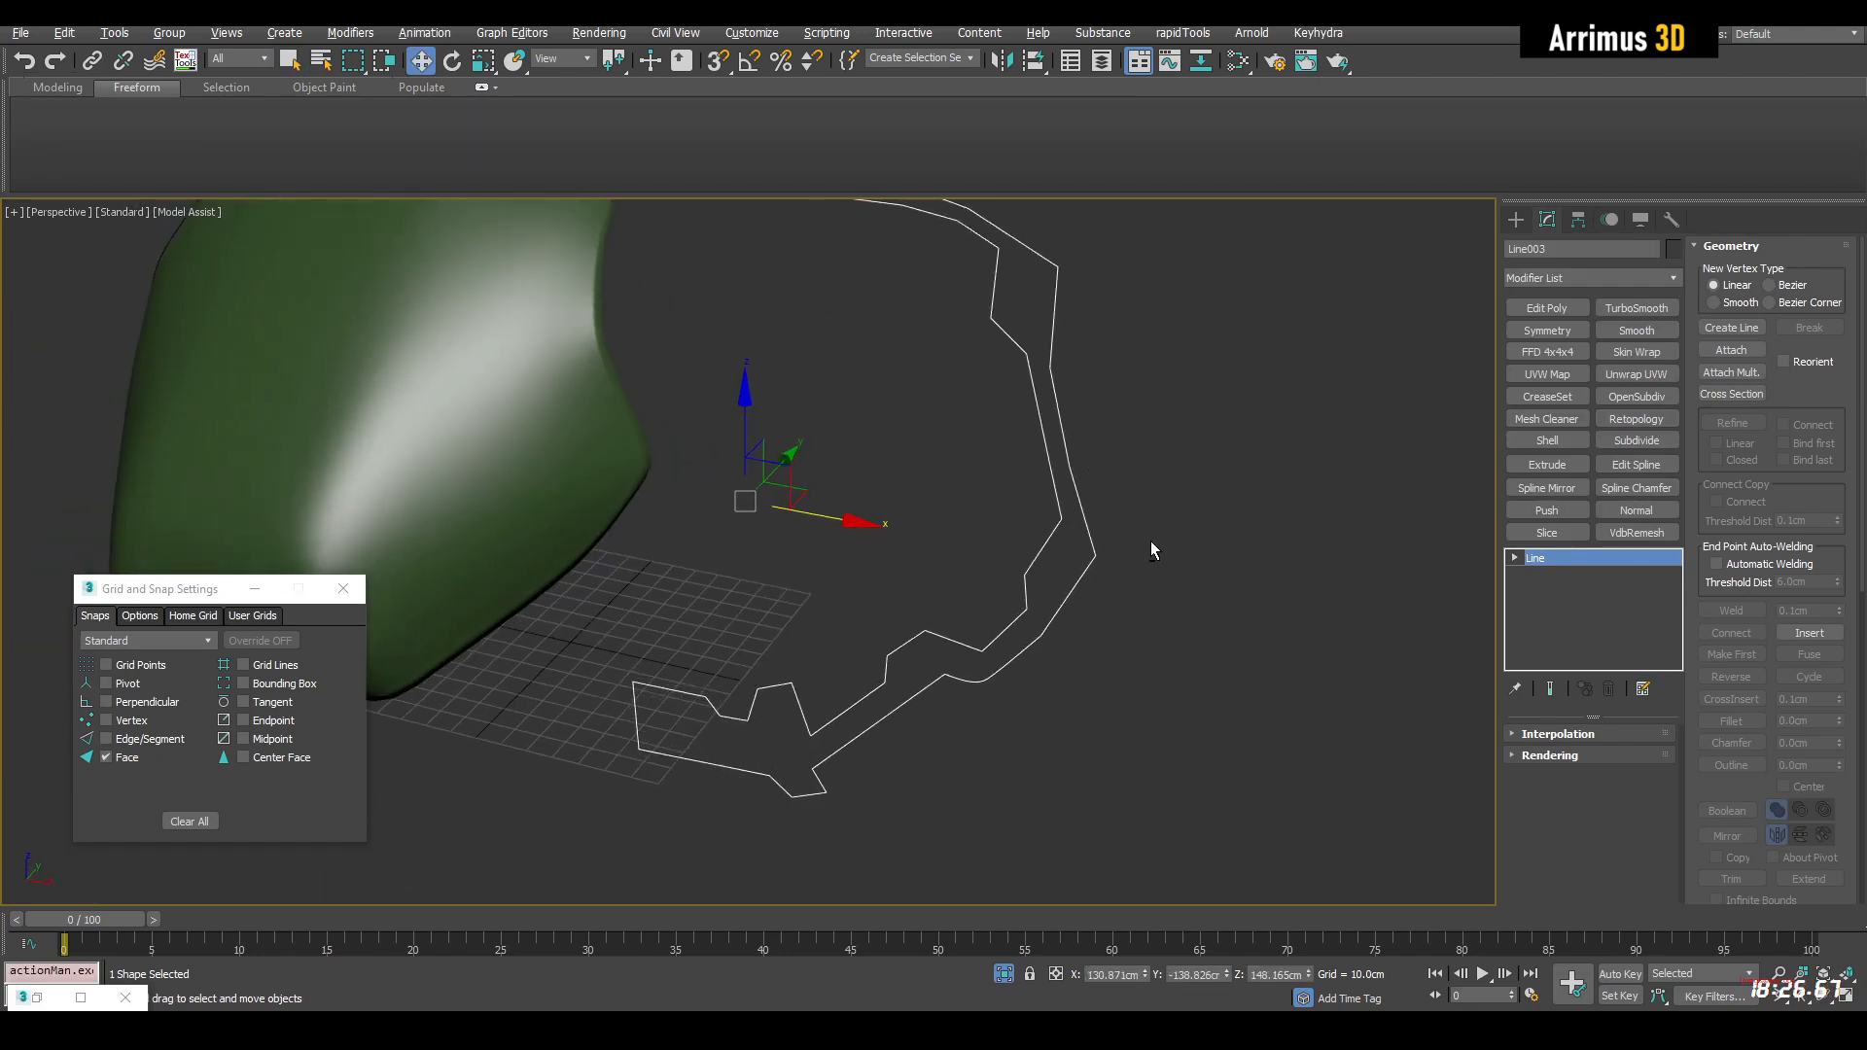
pyautogui.press('1')
pyautogui.moveTo(1212, 495); pyautogui.dragTo(1212, 505, button='middle')
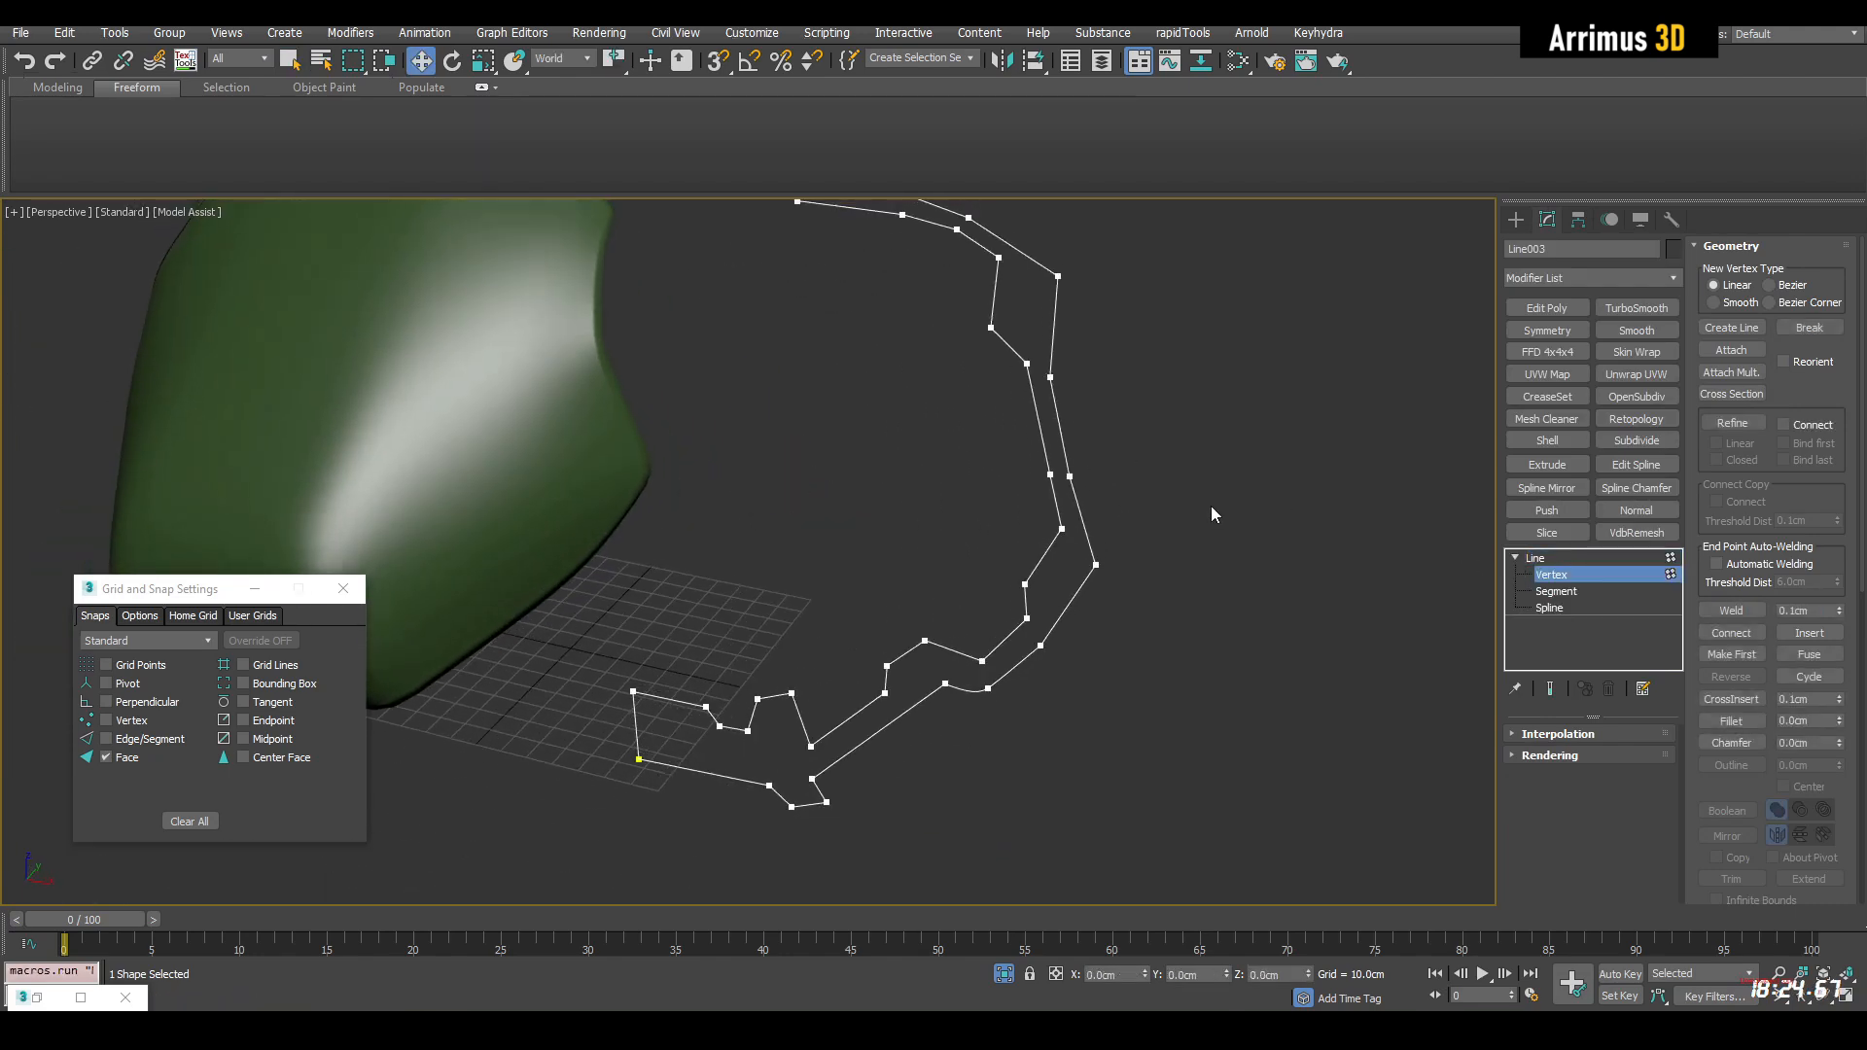
pyautogui.rightClick(1135, 440)
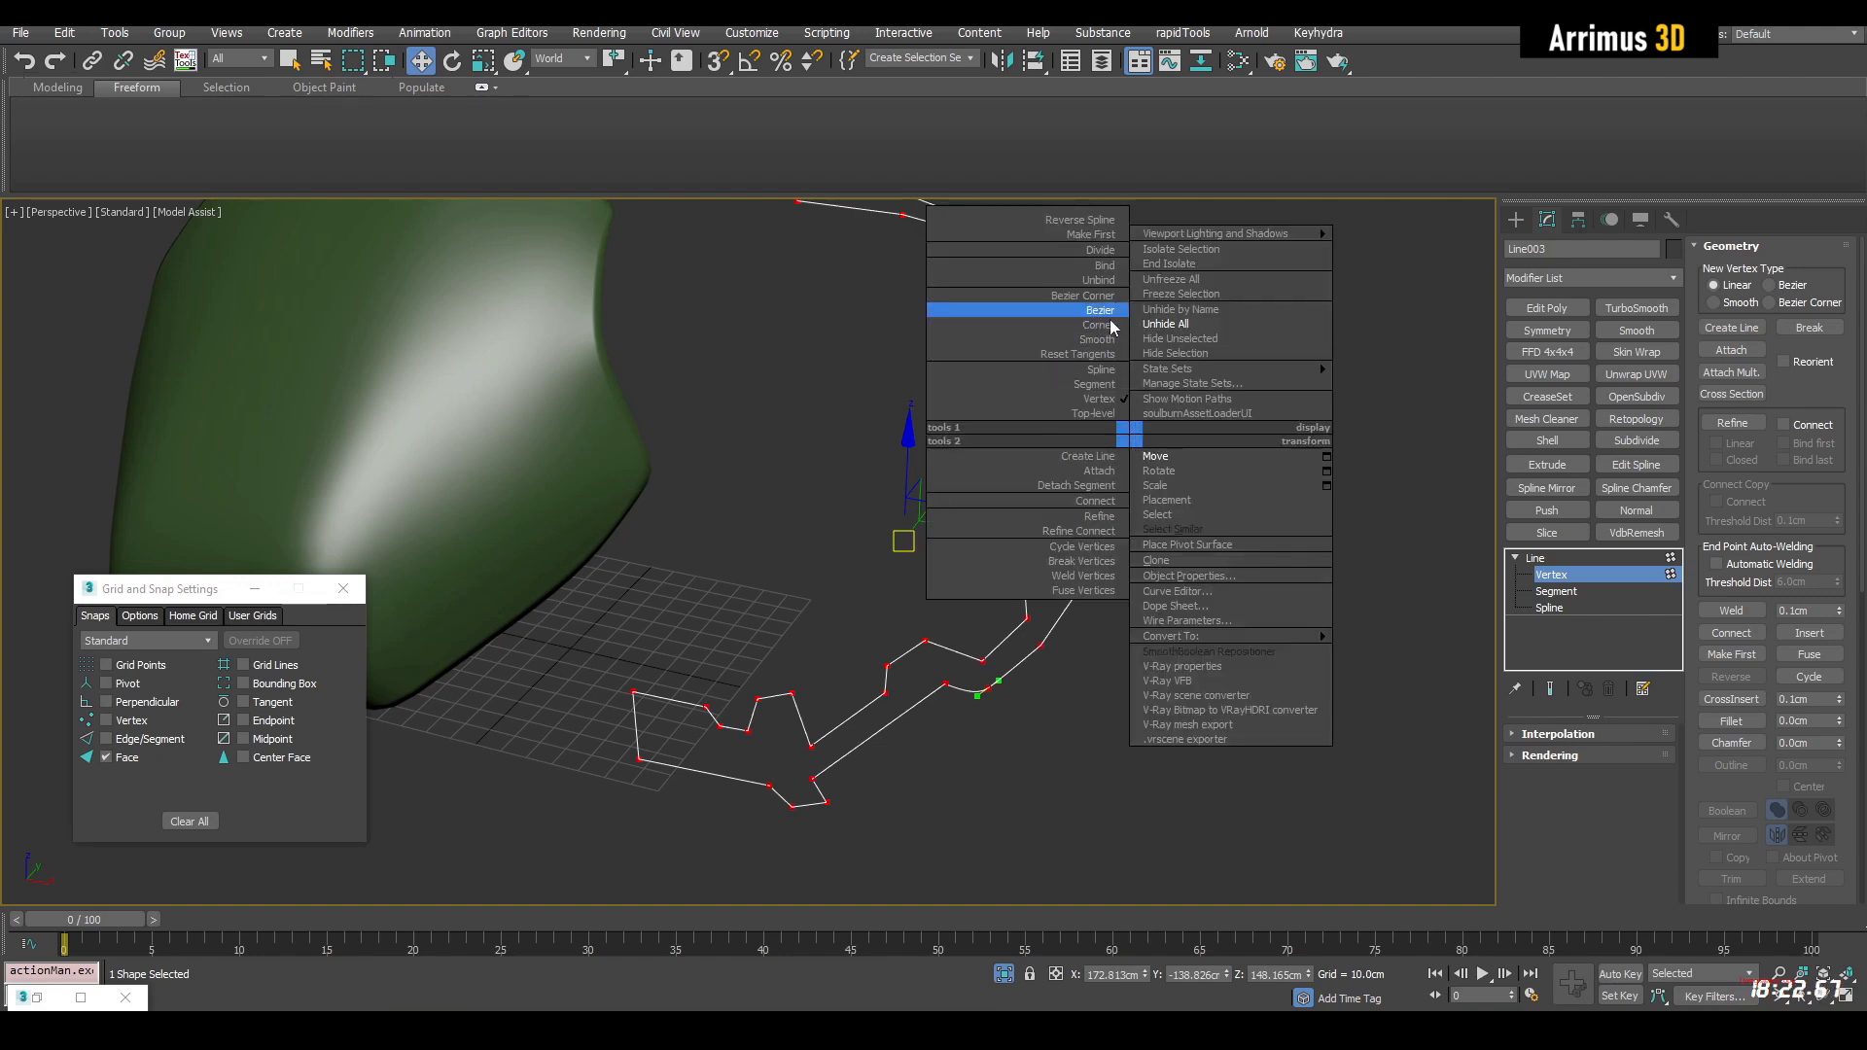
pyautogui.click(1108, 325)
pyautogui.moveTo(1163, 429); pyautogui.dragTo(1147, 508, button='middle')
pyautogui.press('1')
pyautogui.press('q')
# Extrude the closed outline spline and add an Edit Poly modifier above the extrusion
pyautogui.moveTo(1147, 508)
pyautogui.mouseDown(button='middle')
pyautogui.moveTo(1178, 535)
pyautogui.moveTo(1161, 533)
pyautogui.mouseUp(button='middle')
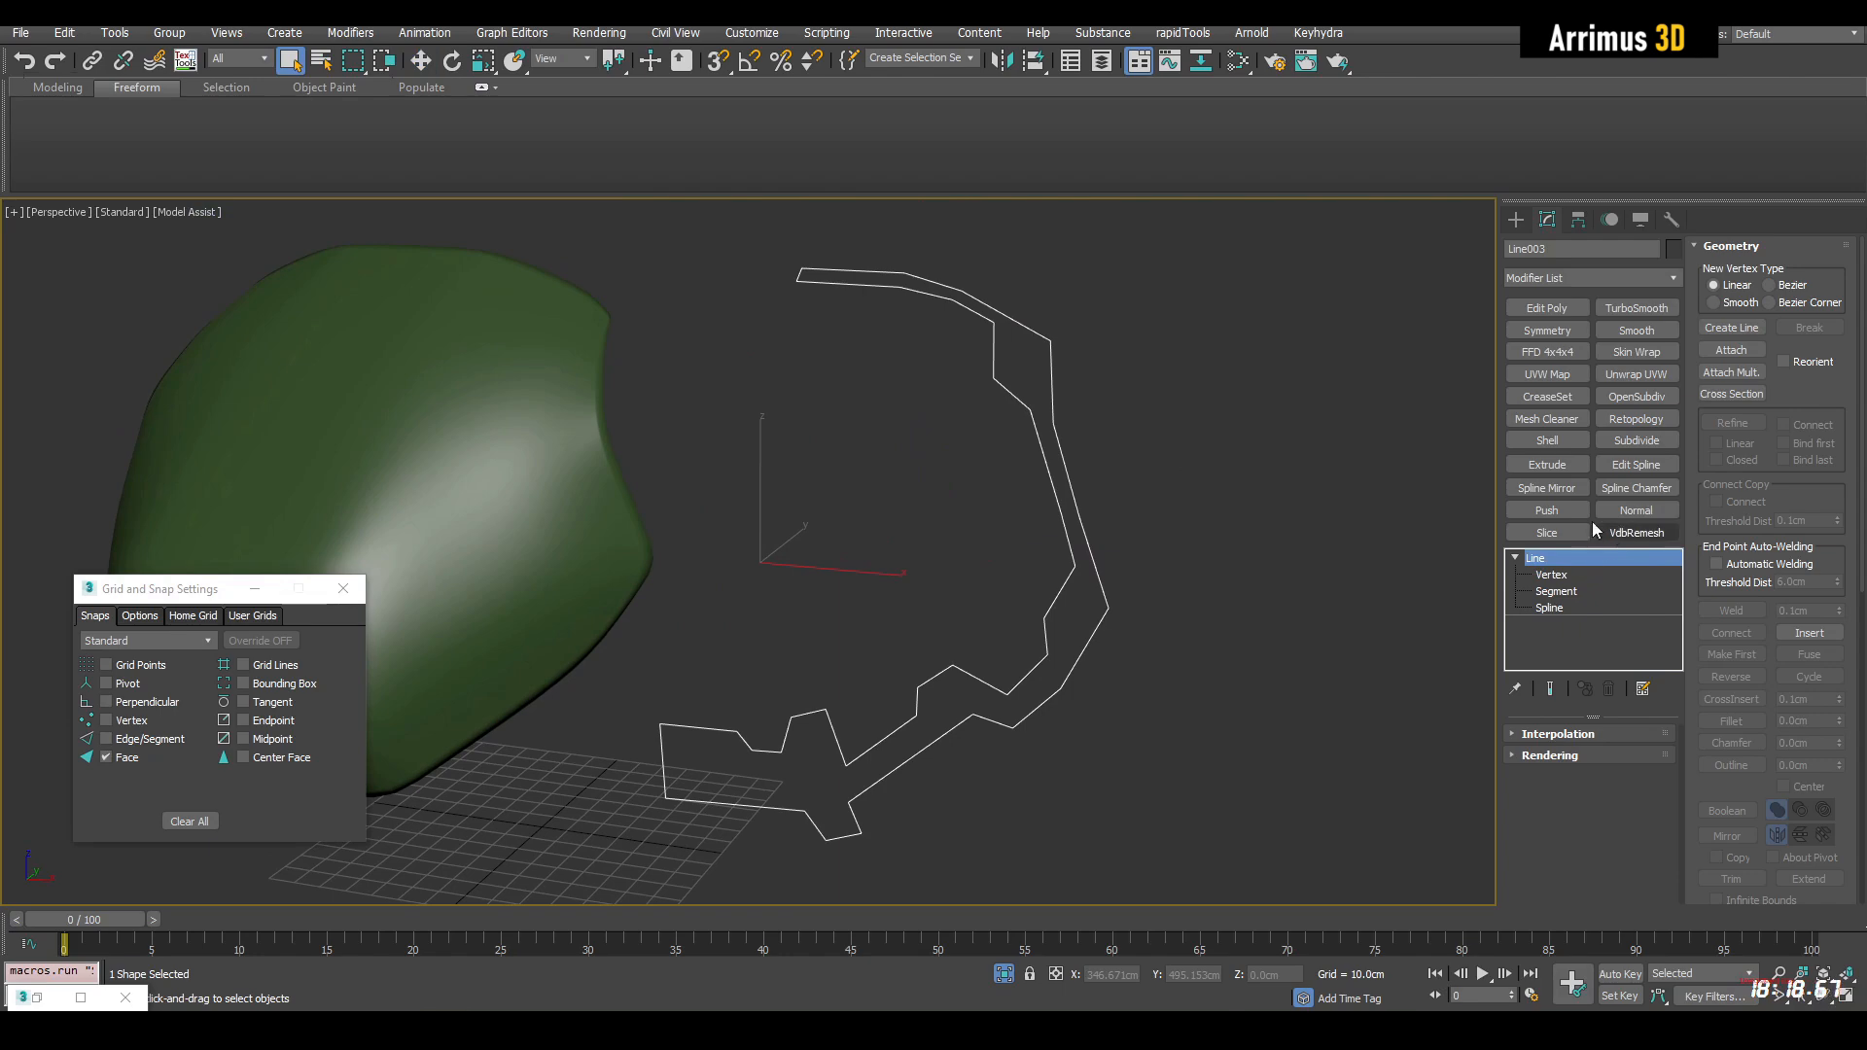
pyautogui.click(1546, 465)
pyautogui.keyDown('alt'); pyautogui.moveTo(1322, 476); pyautogui.dragTo(1314, 453, button='middle'); pyautogui.keyUp('alt')
pyautogui.press('F4')
pyautogui.keyDown('alt'); pyautogui.moveTo(1195, 486); pyautogui.dragTo(1275, 551, button='middle'); pyautogui.keyUp('alt')
pyautogui.rightClick(1572, 560)
pyautogui.click(1618, 587)
pyautogui.press('1')
pyautogui.press('1')
pyautogui.click(1575, 469)
pyautogui.hotkey('ctrl', 'e')
# Cap the open border of the extruded outline
pyautogui.press('3')
pyautogui.scroll(3, 1172, 593)
pyautogui.click(1074, 531)
pyautogui.hotkey('alt', 'p')
pyautogui.moveTo(1074, 522); pyautogui.dragTo(1111, 530, button='middle')
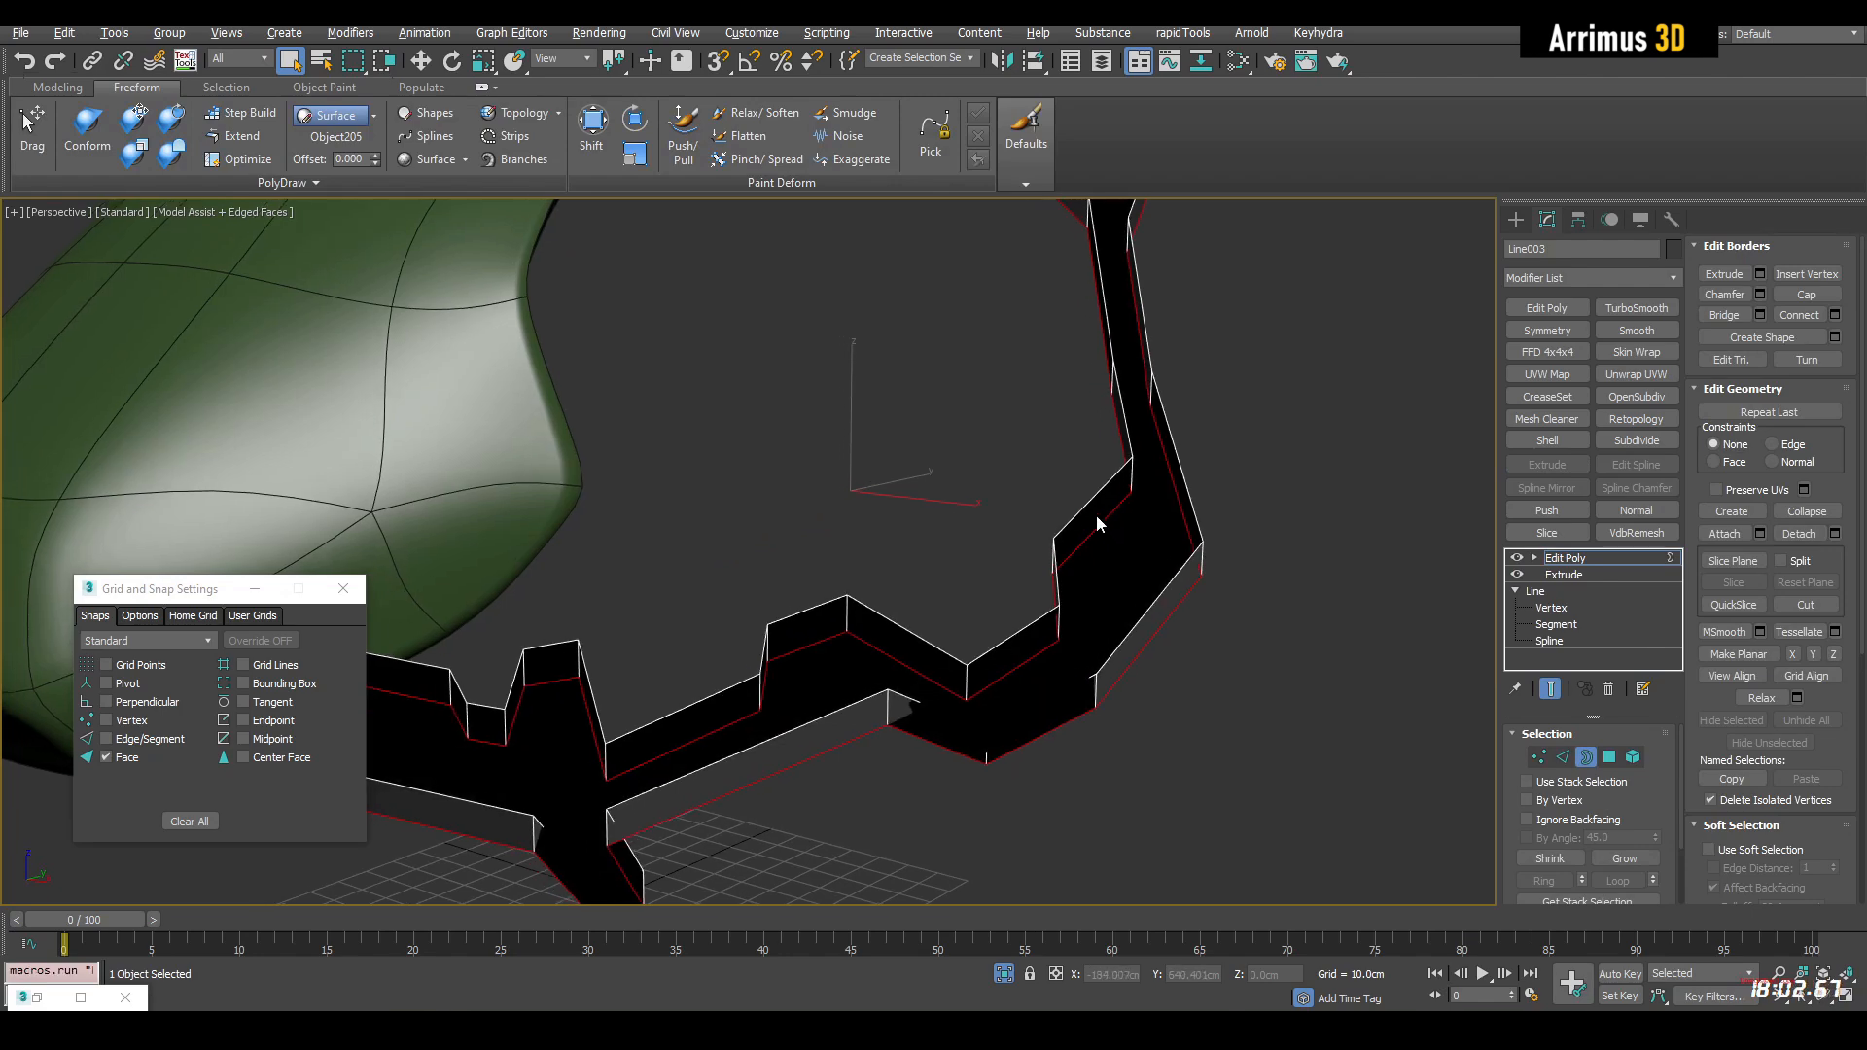
# Delete the extruded side polygons, keep only the cap polygon as a flat frame shape, and flip its facing direction
pyautogui.press('4')
pyautogui.click(1118, 550)
pyautogui.moveTo(1119, 552)
pyautogui.keyDown('alt'); pyautogui.mouseDown(button='middle')
pyautogui.moveTo(921, 509)
pyautogui.moveTo(983, 508)
pyautogui.moveTo(920, 525)
pyautogui.moveTo(1038, 581)
pyautogui.moveTo(1109, 581)
pyautogui.moveTo(1209, 429)
pyautogui.moveTo(964, 525)
pyautogui.moveTo(1141, 567)
pyautogui.mouseUp(button='middle'); pyautogui.keyUp('alt')
pyautogui.click(1802, 338)
pyautogui.press('4')
# Try a Subdivide modifier on the flat frame shape
pyautogui.scroll(-5, 1096, 487)
pyautogui.moveTo(1030, 481); pyautogui.dragTo(1023, 546, button='middle')
pyautogui.scroll(3, 1028, 547)
pyautogui.moveTo(1257, 552); pyautogui.dragTo(1300, 462, button='middle')
pyautogui.click(1626, 441)
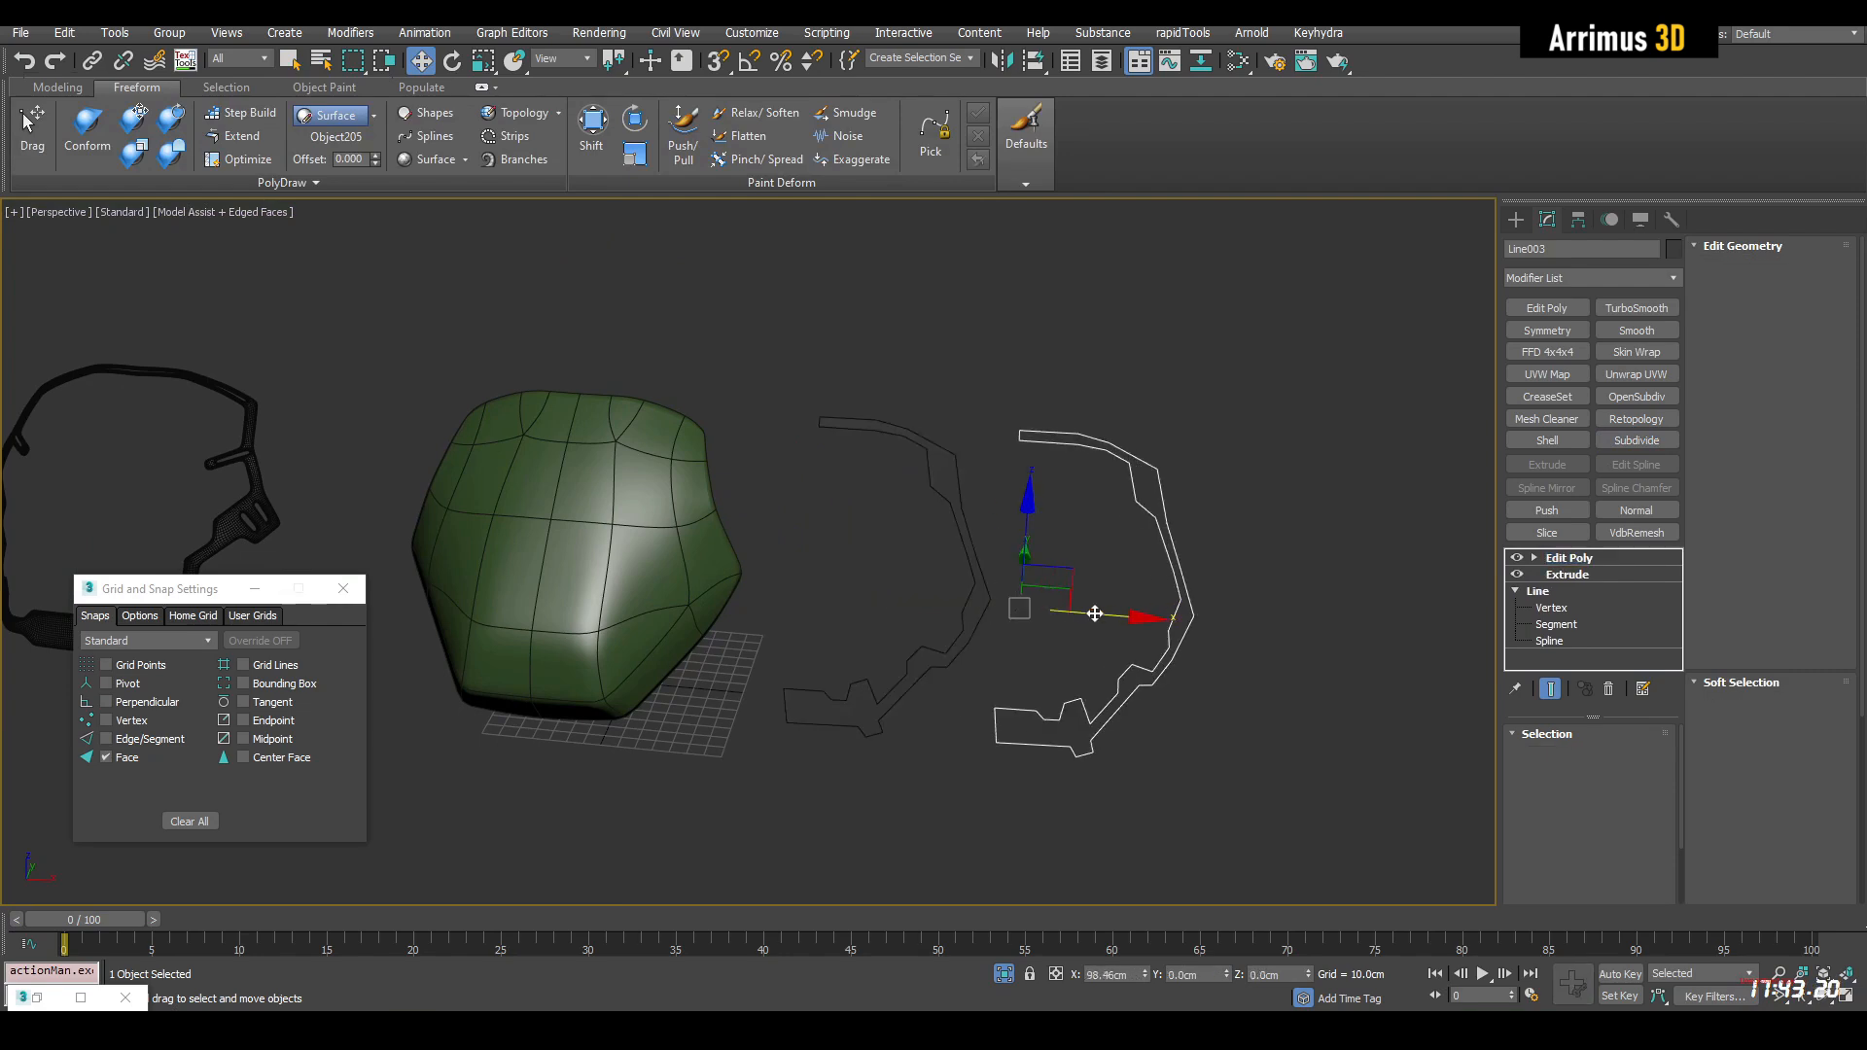
# Clone the flat frame shape as one independent copy, placed farther along X at about 254 cm
pyautogui.keyDown('shift'); pyautogui.moveTo(1095, 613); pyautogui.dragTo(1145, 617); pyautogui.keyUp('shift')
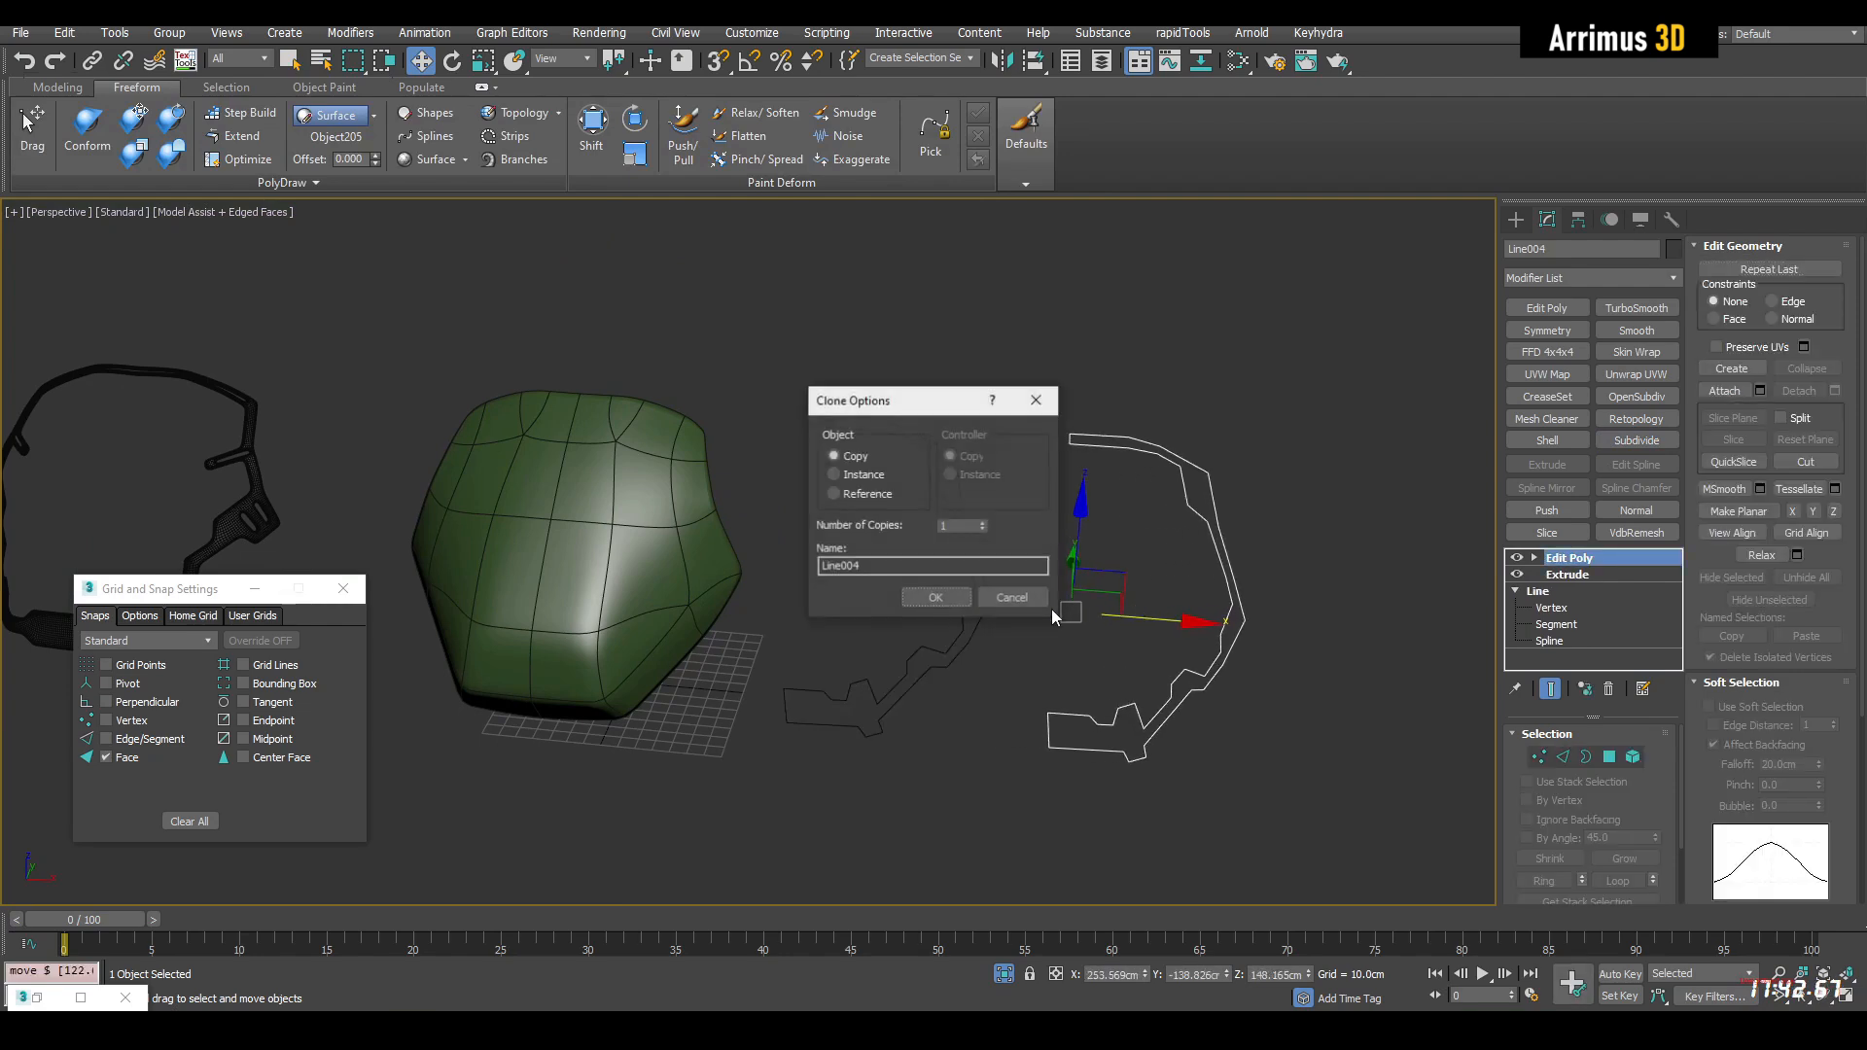
pyautogui.click(945, 597)
pyautogui.press('q')
# Add a Retopology modifier to the cloned frame shape and compute it with a face count of 125
pyautogui.keyDown('alt'); pyautogui.moveTo(1200, 671); pyautogui.dragTo(1192, 549, button='middle'); pyautogui.keyUp('alt')
pyautogui.moveTo(1192, 549); pyautogui.dragTo(1191, 516, button='middle')
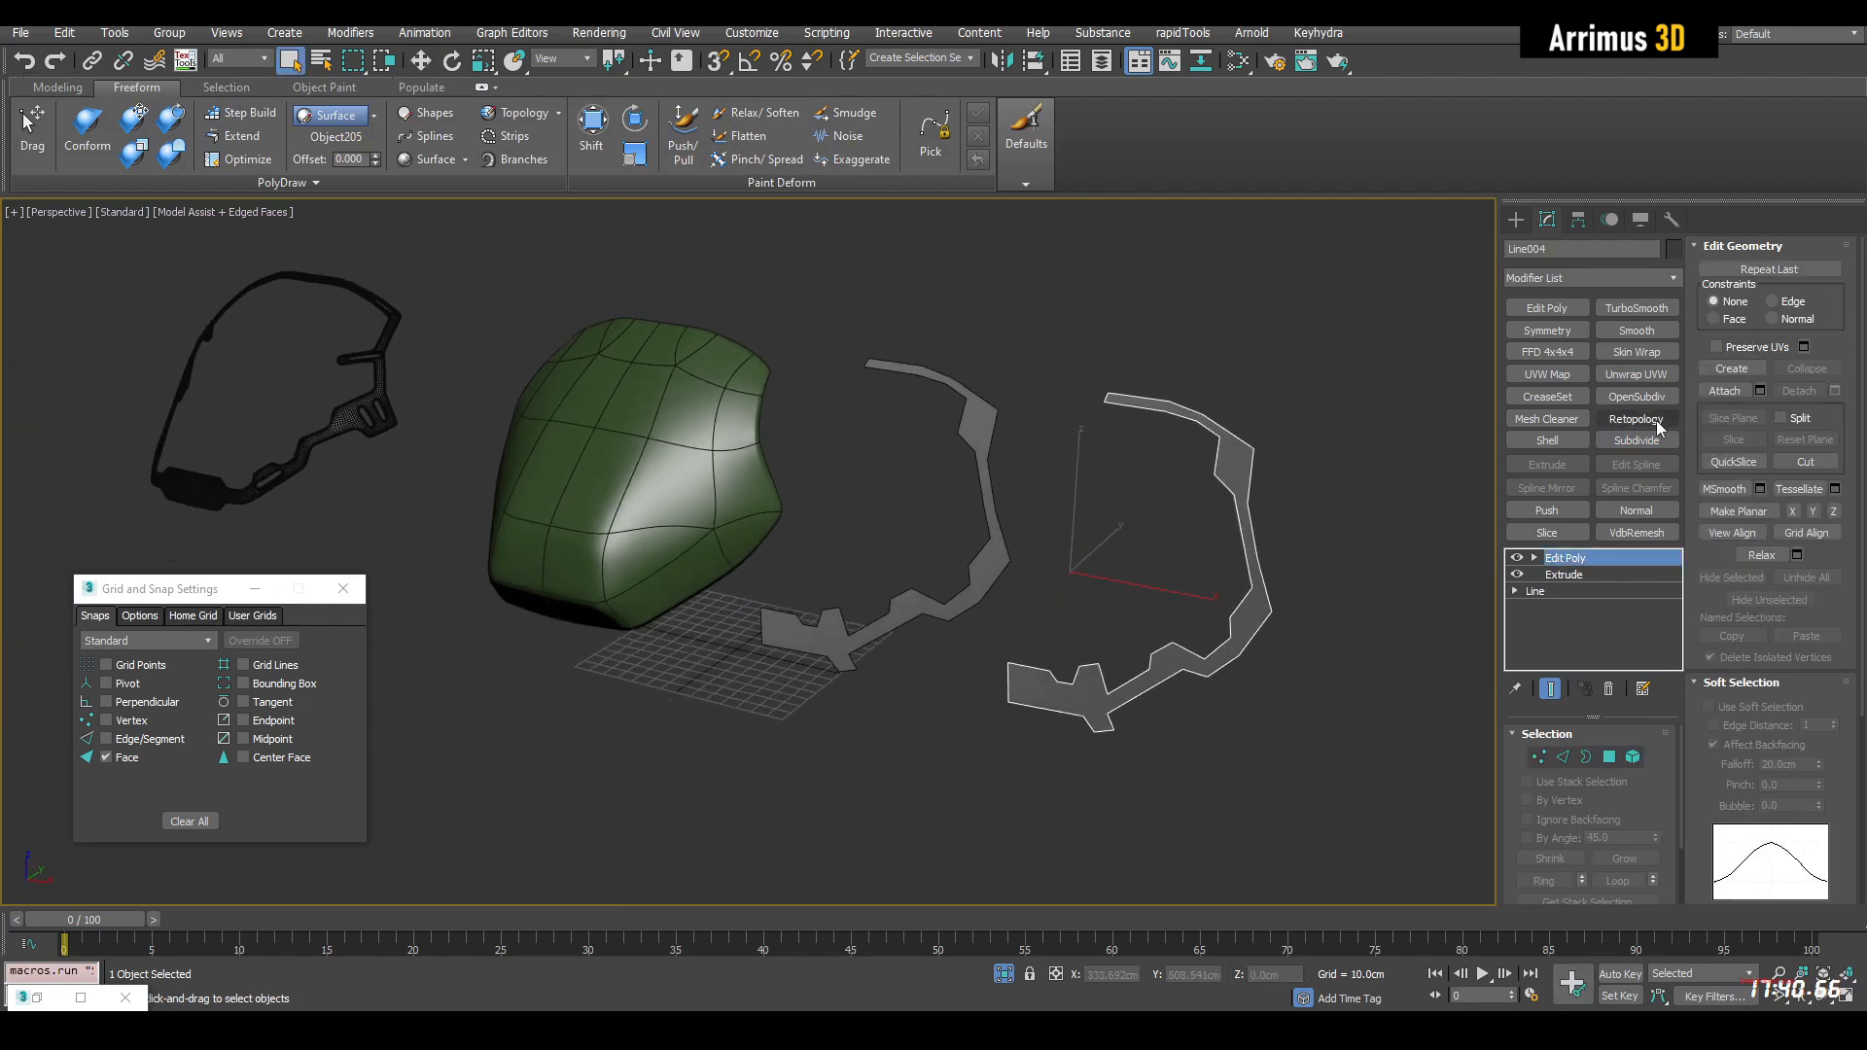
pyautogui.click(1655, 420)
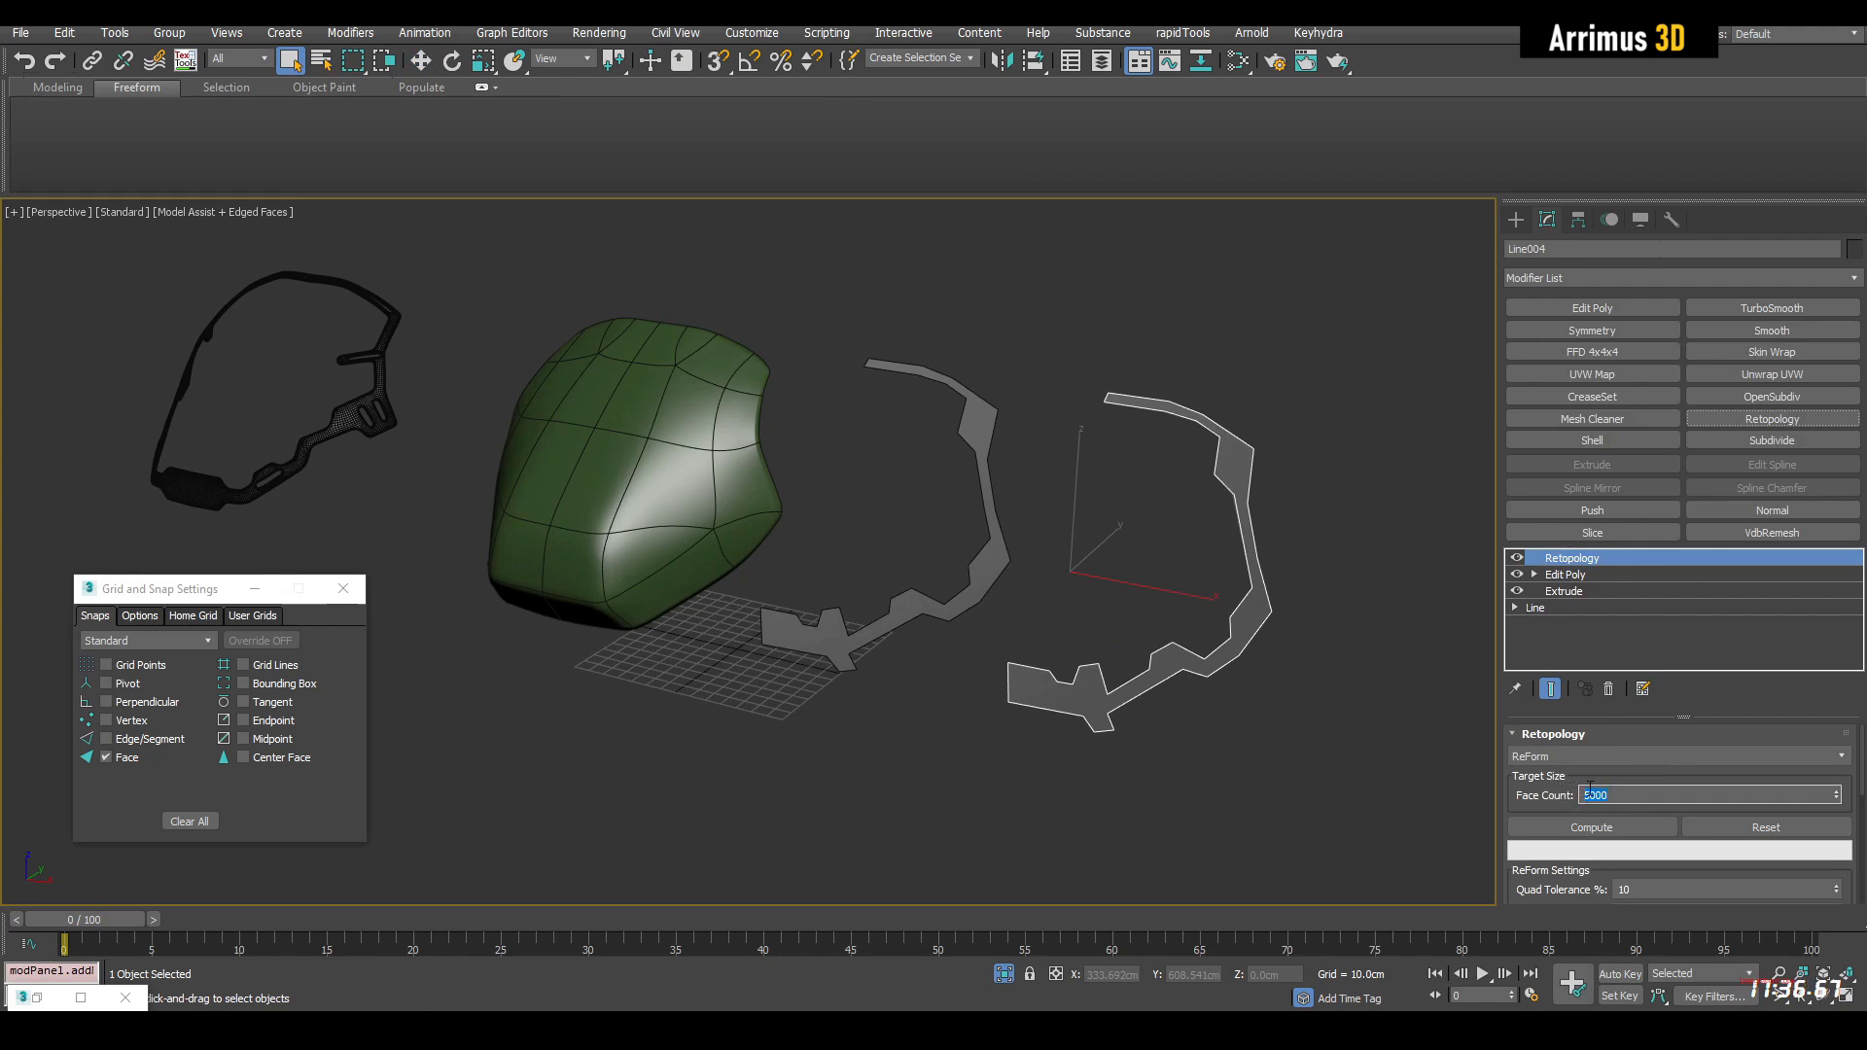
pyautogui.write('12')
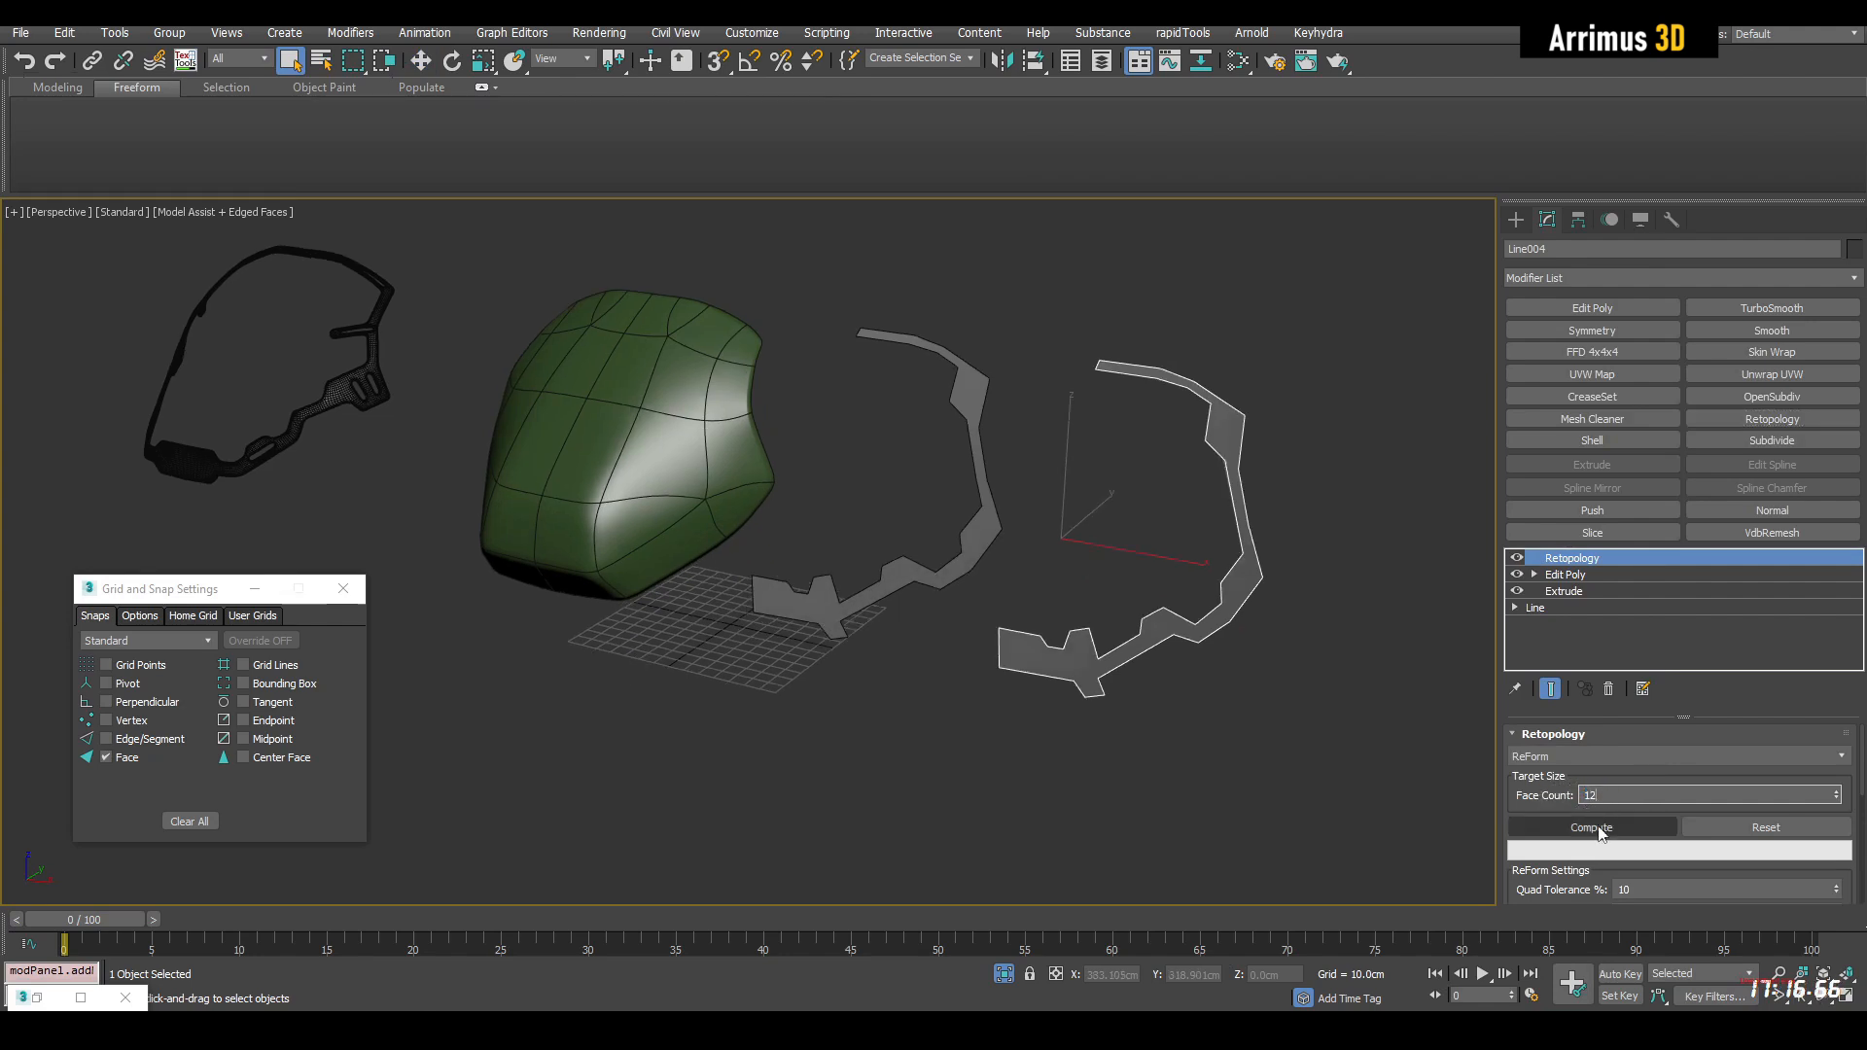
pyautogui.click(1603, 833)
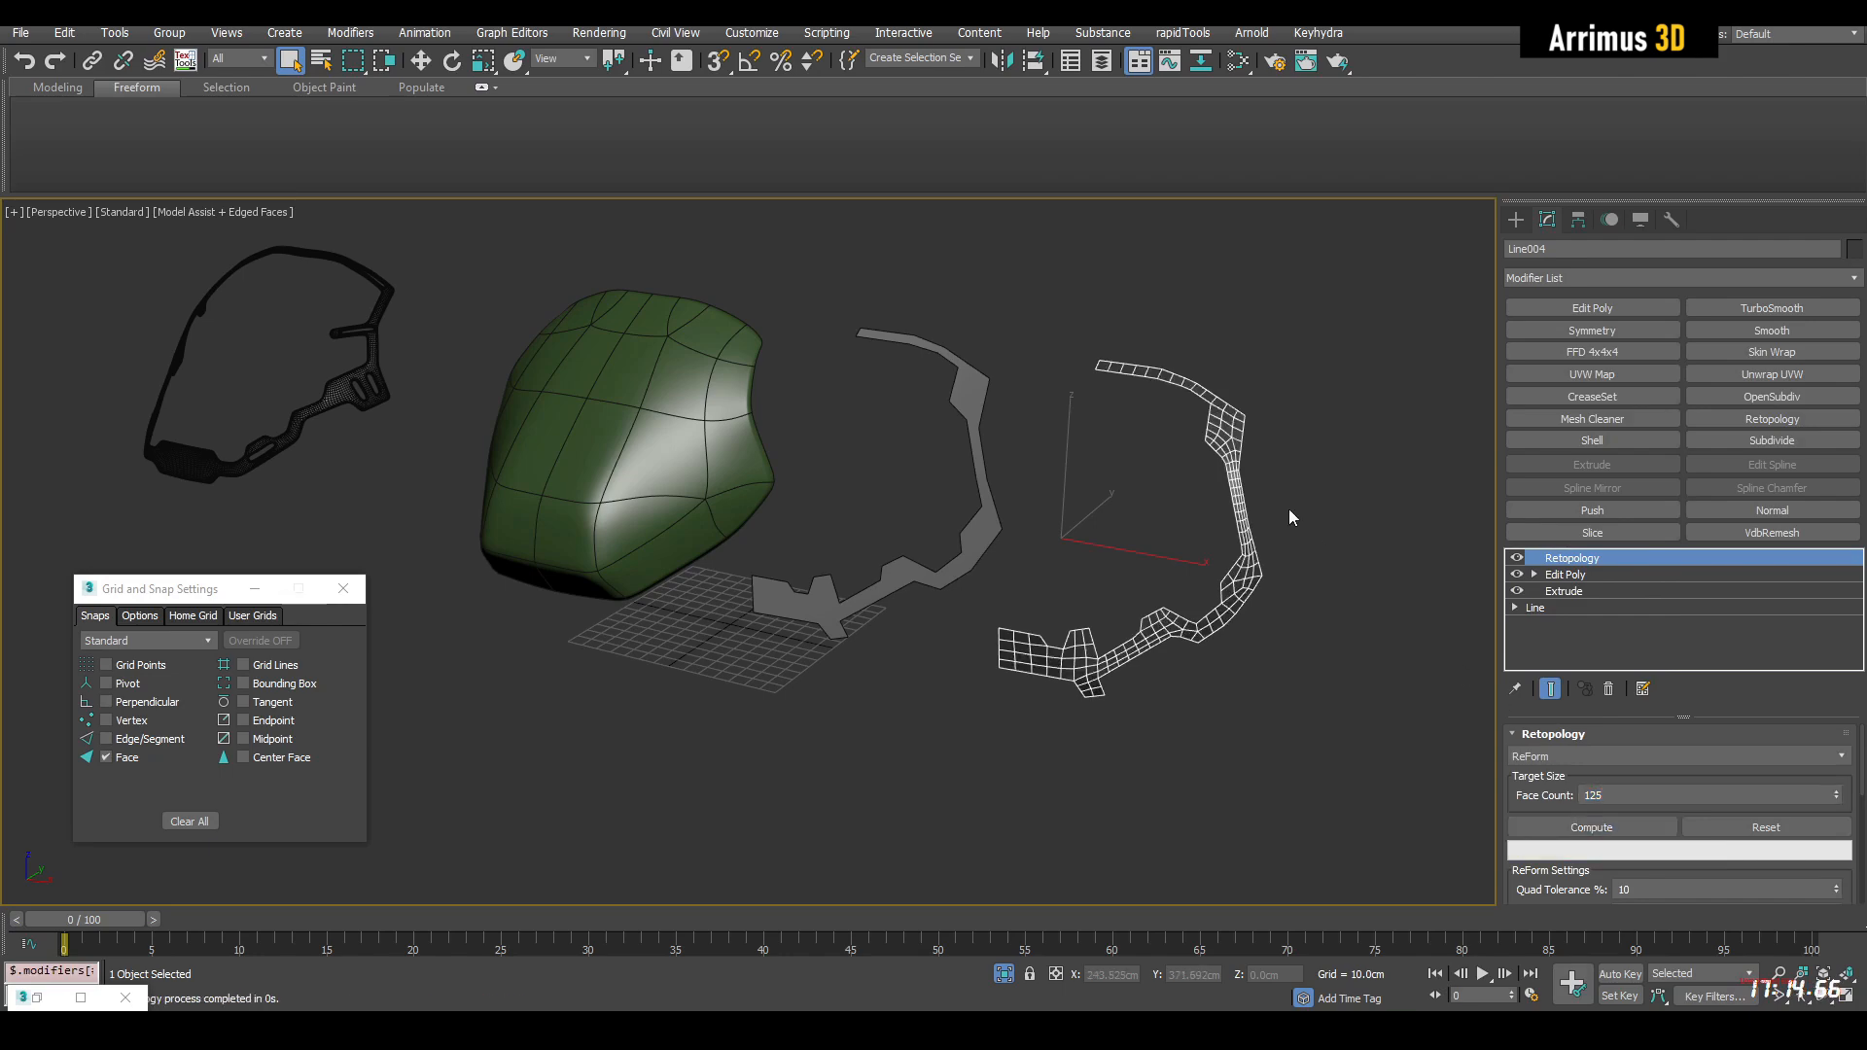
pyautogui.scroll(5, 1303, 554)
pyautogui.keyDown('alt'); pyautogui.moveTo(1287, 587); pyautogui.dragTo(1147, 623, button='middle'); pyautogui.keyUp('alt')
# Select the original flat frame shape and apply a Subdivide modifier in Variable Curvature mode
pyautogui.moveTo(1070, 458); pyautogui.dragTo(827, 542)
pyautogui.click(1638, 440)
pyautogui.click(1608, 770)
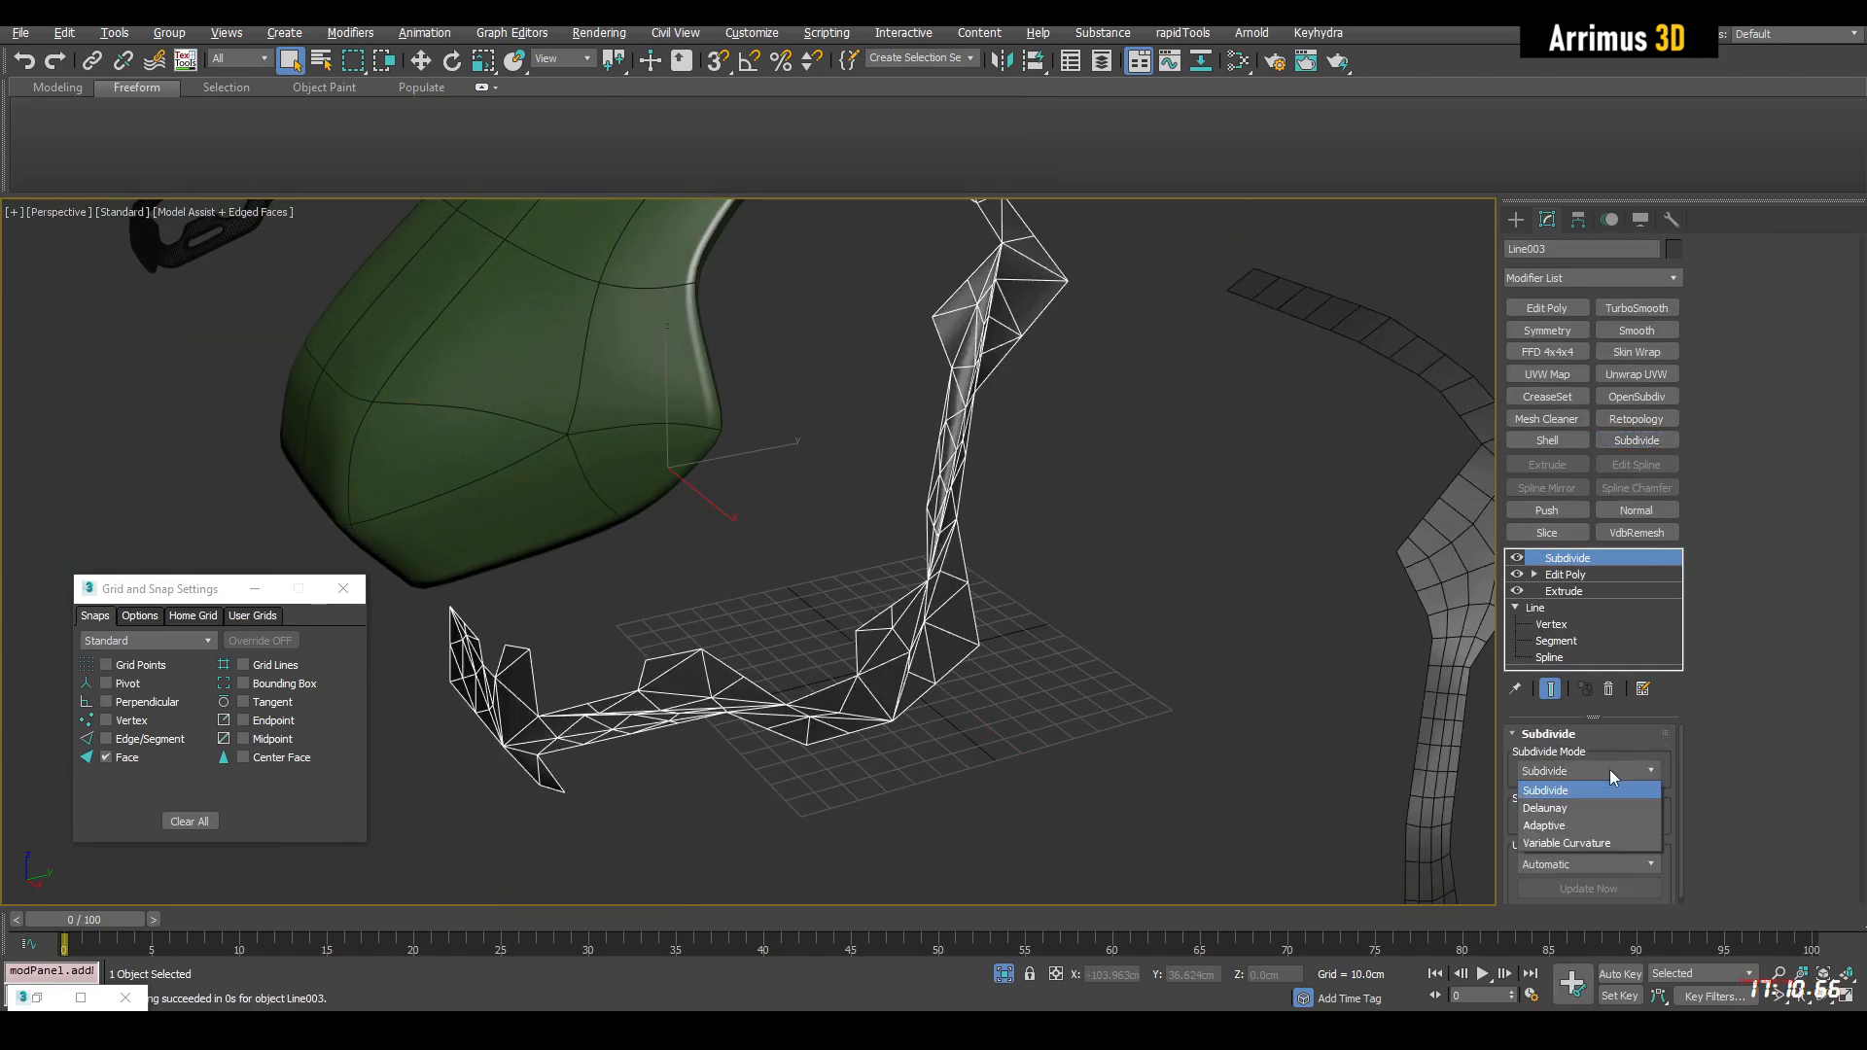
pyautogui.click(1601, 842)
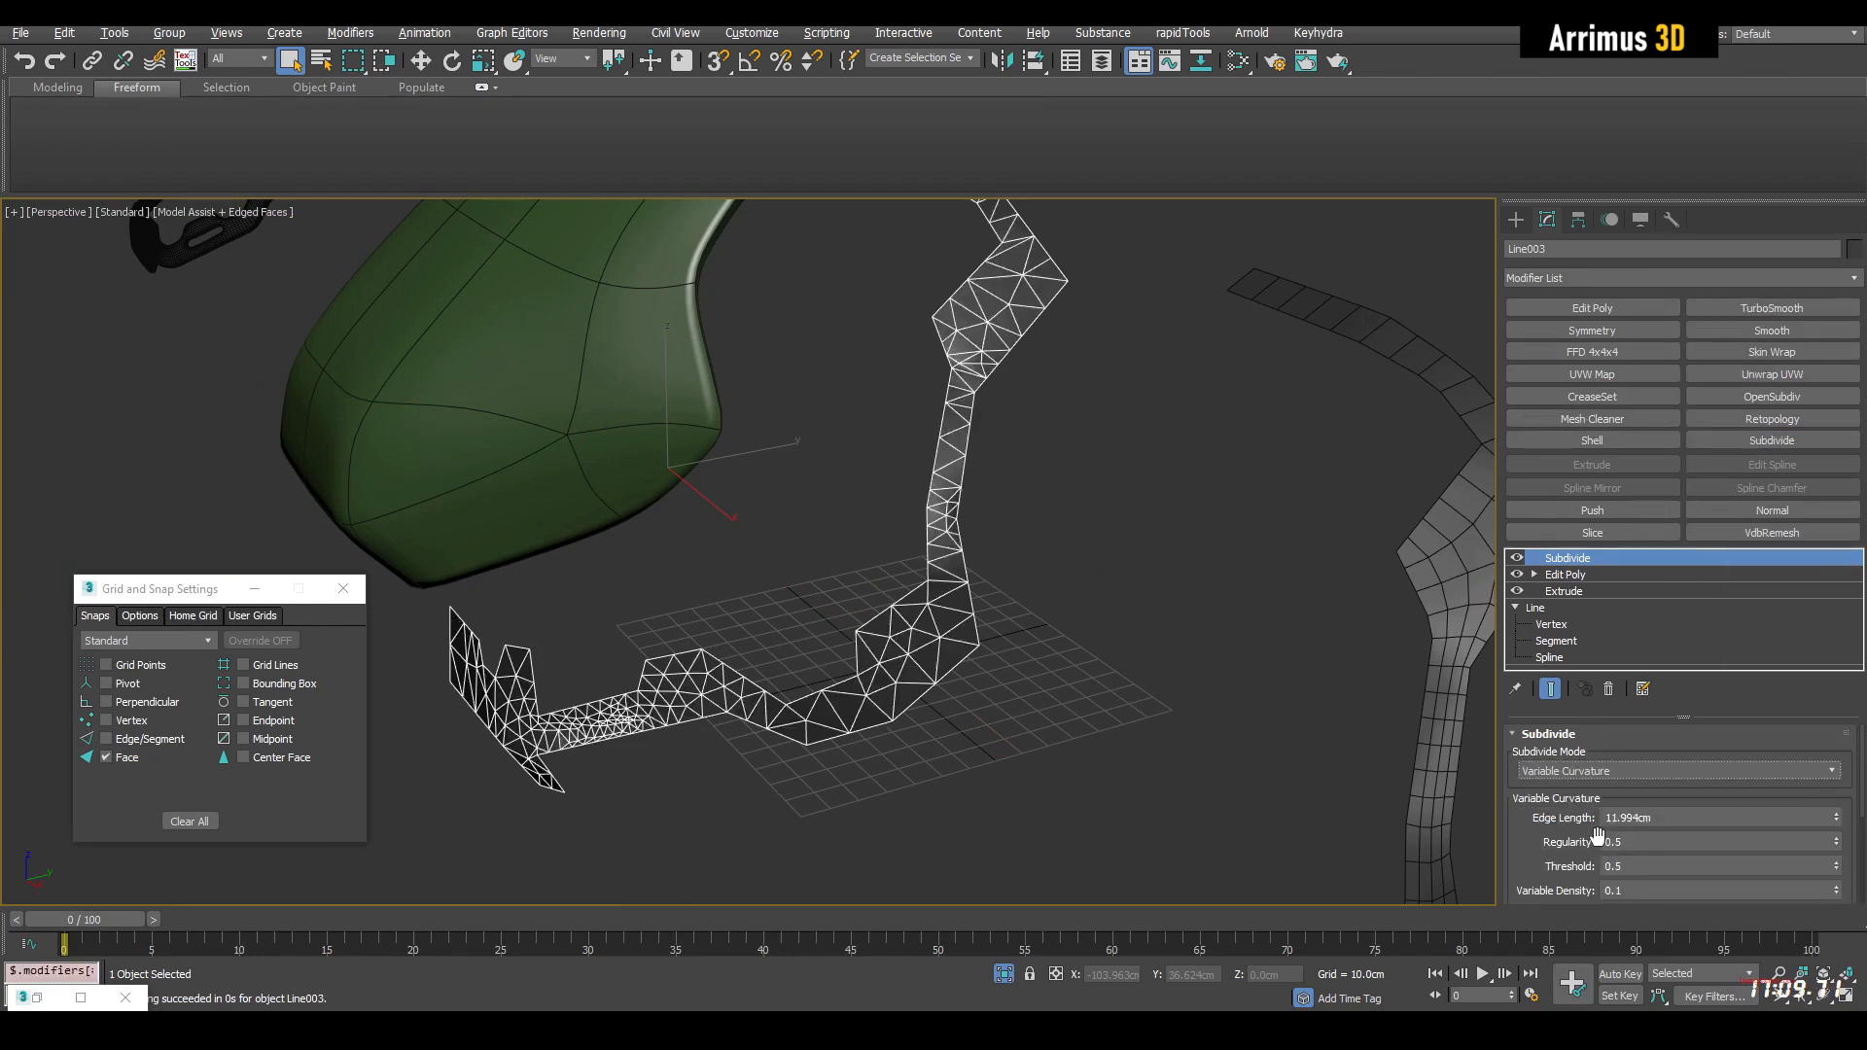
# Add a Retopology modifier above Subdivide, compute it with a face count of 125, and compare the mesh with the clone
pyautogui.click(1764, 420)
pyautogui.write('125')
pyautogui.click(1611, 826)
pyautogui.moveTo(1219, 665); pyautogui.dragTo(1087, 597, button='middle')
pyautogui.scroll(-4, 1075, 598)
pyautogui.click(1153, 585)
pyautogui.scroll(6, 1135, 575)
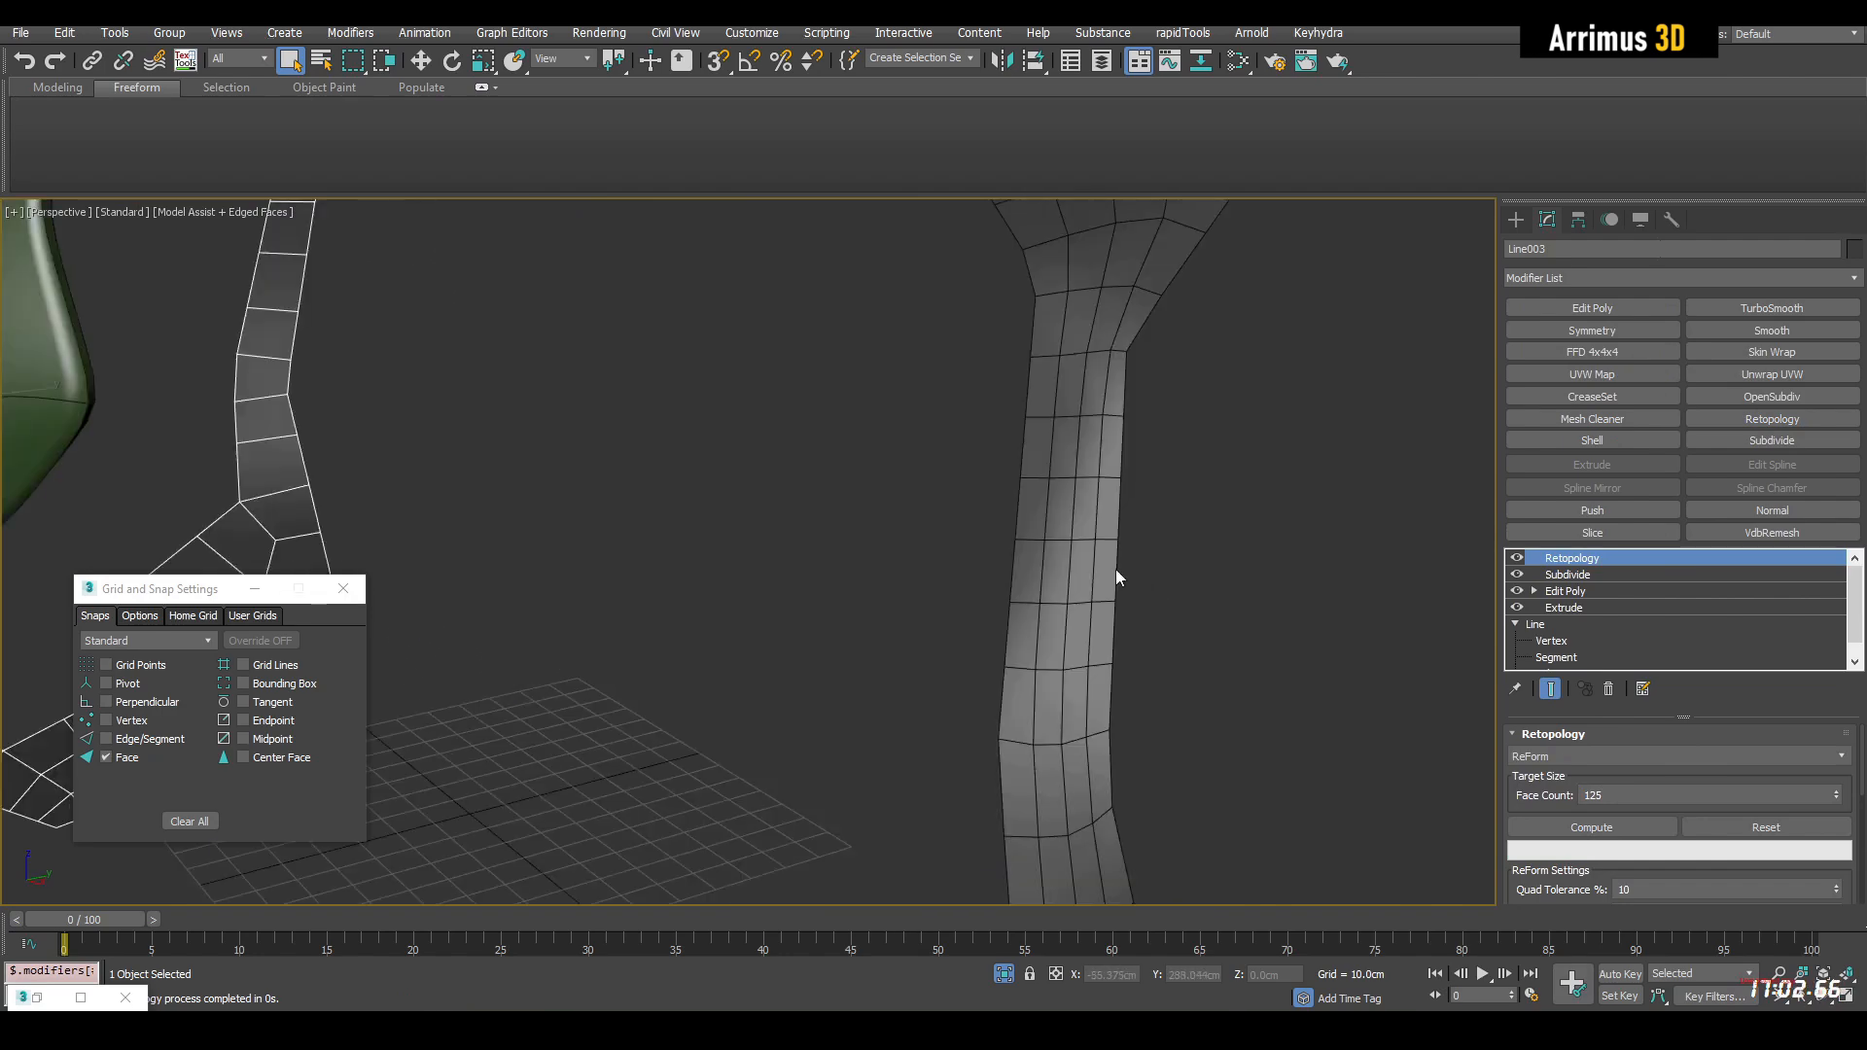
pyautogui.scroll(-6, 1202, 543)
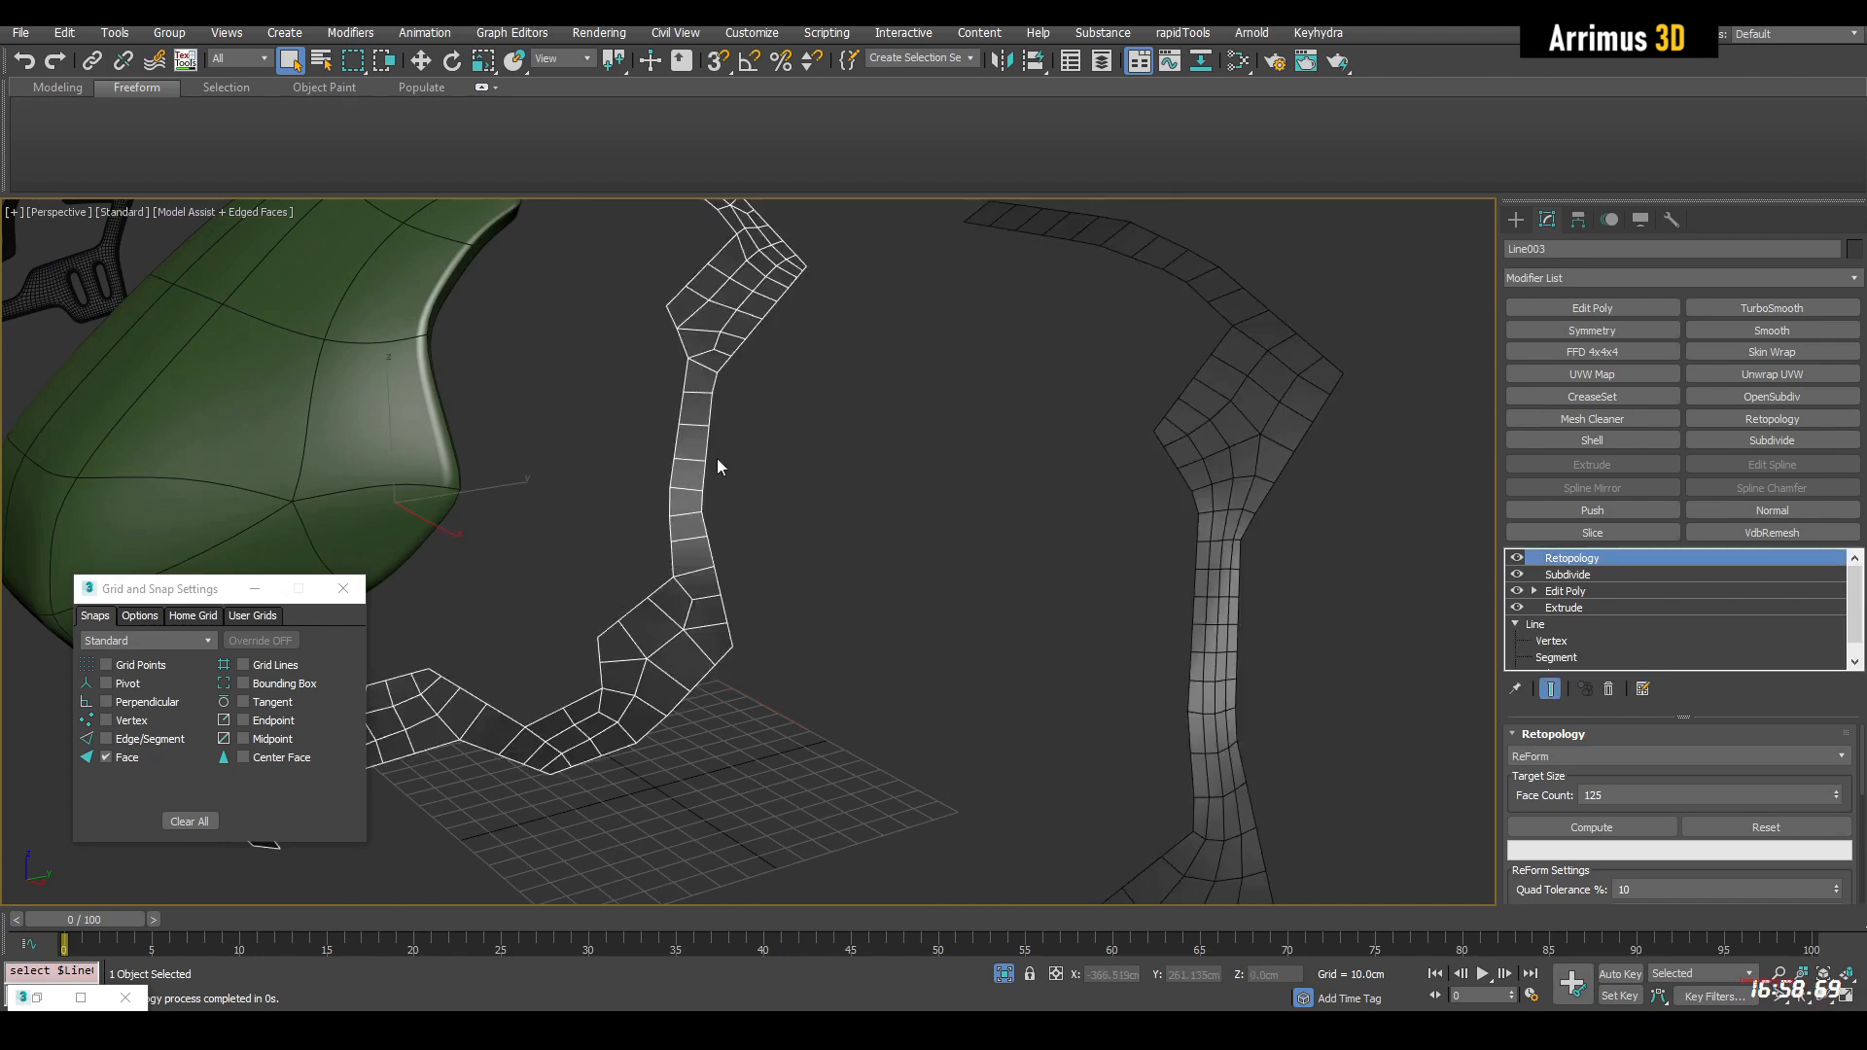
# Recompute the original frame's retopology with a face count of 255
pyautogui.keyDown('alt'); pyautogui.moveTo(716, 458); pyautogui.dragTo(1403, 694, button='middle'); pyautogui.keyUp('alt')
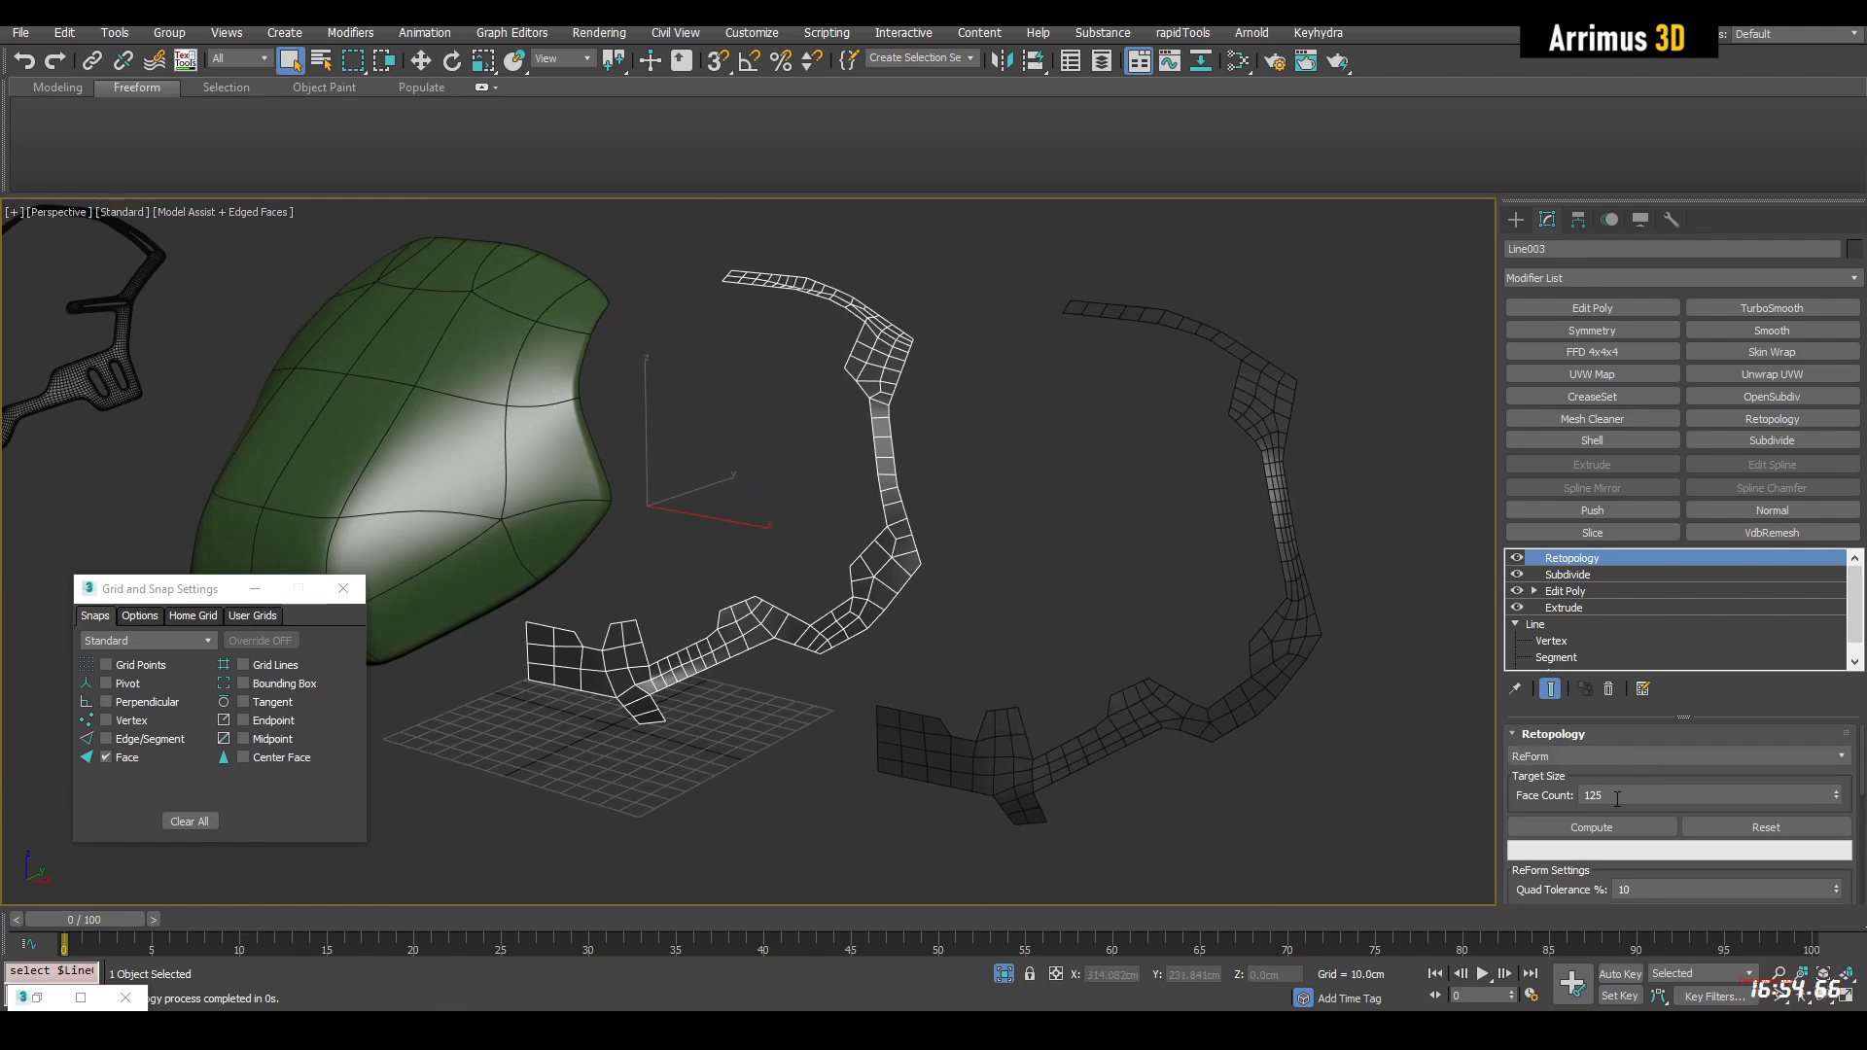
pyautogui.write('255')
pyautogui.click(1589, 826)
# Delete the comparison clone and move the retopologized frame back onto the helmet at X 0 cm
pyautogui.keyDown('alt'); pyautogui.moveTo(1211, 561); pyautogui.dragTo(1245, 575, button='middle'); pyautogui.keyUp('alt')
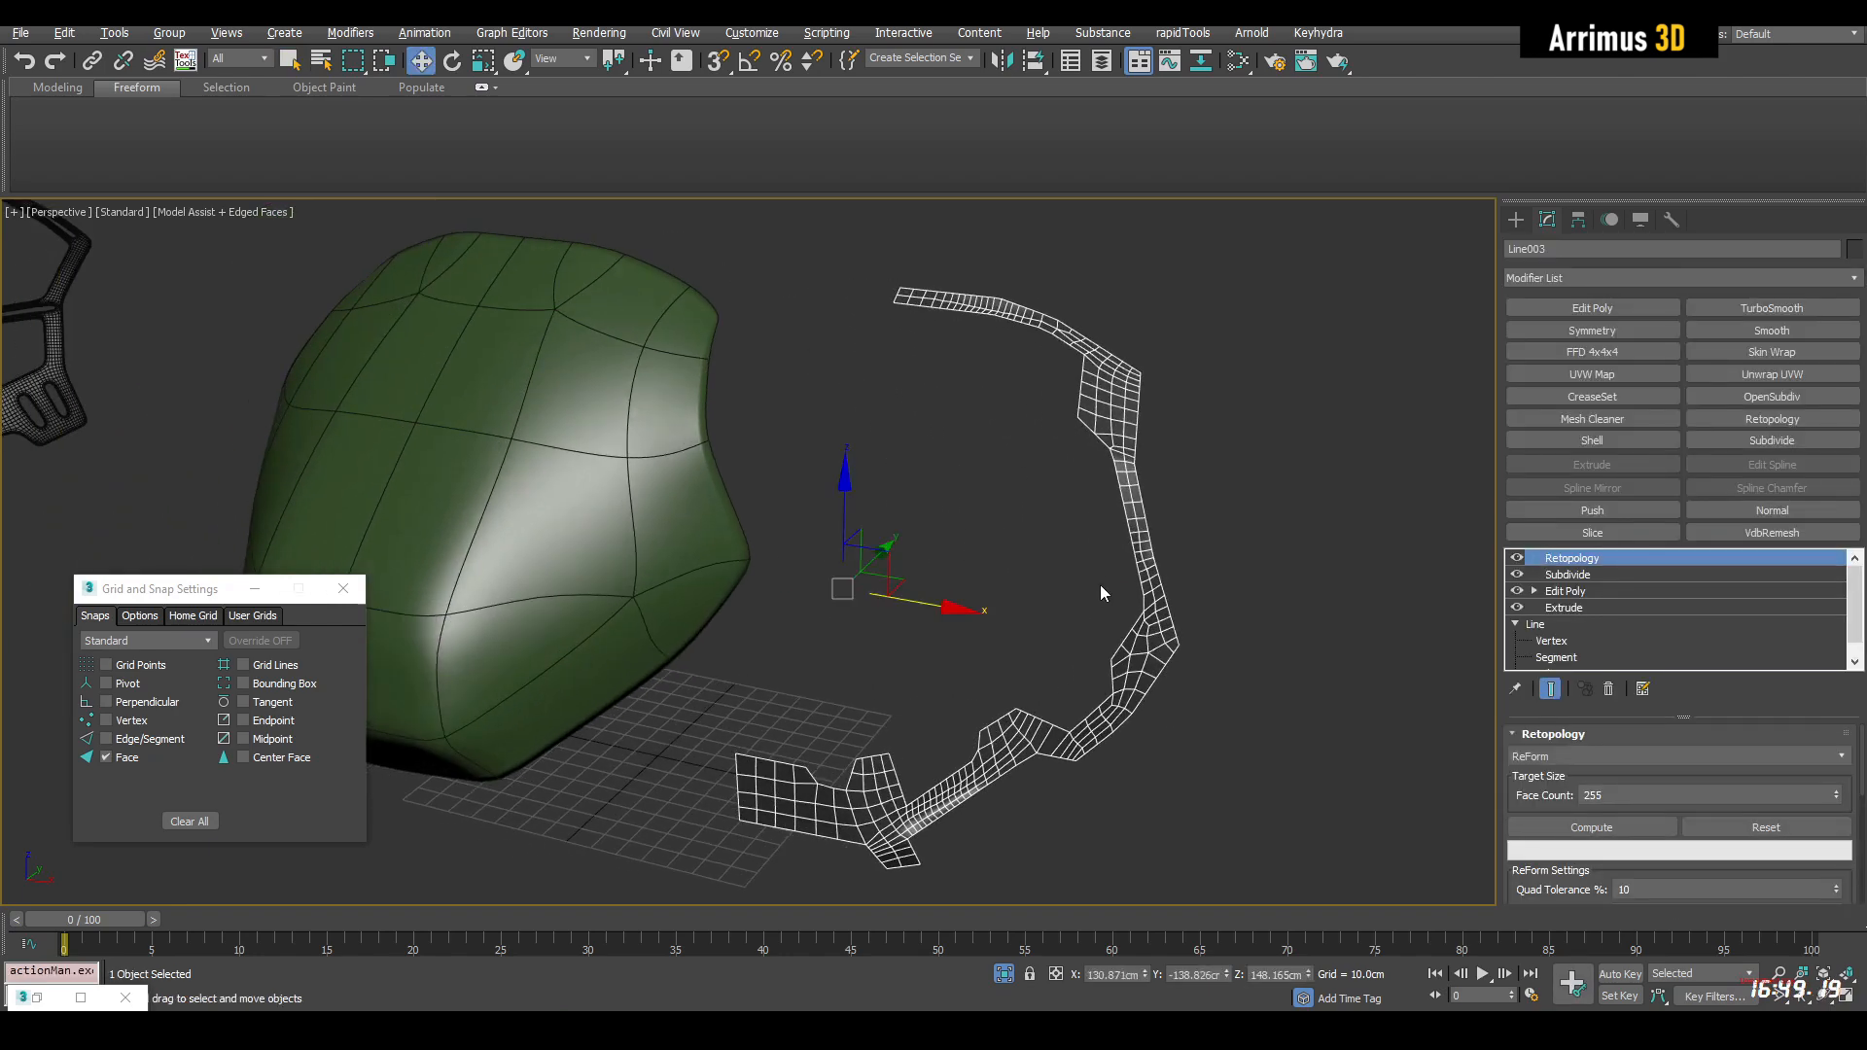
pyautogui.keyDown('alt'); pyautogui.moveTo(1100, 585); pyautogui.dragTo(1221, 738, button='middle'); pyautogui.keyUp('alt')
pyautogui.rightClick(1145, 971)
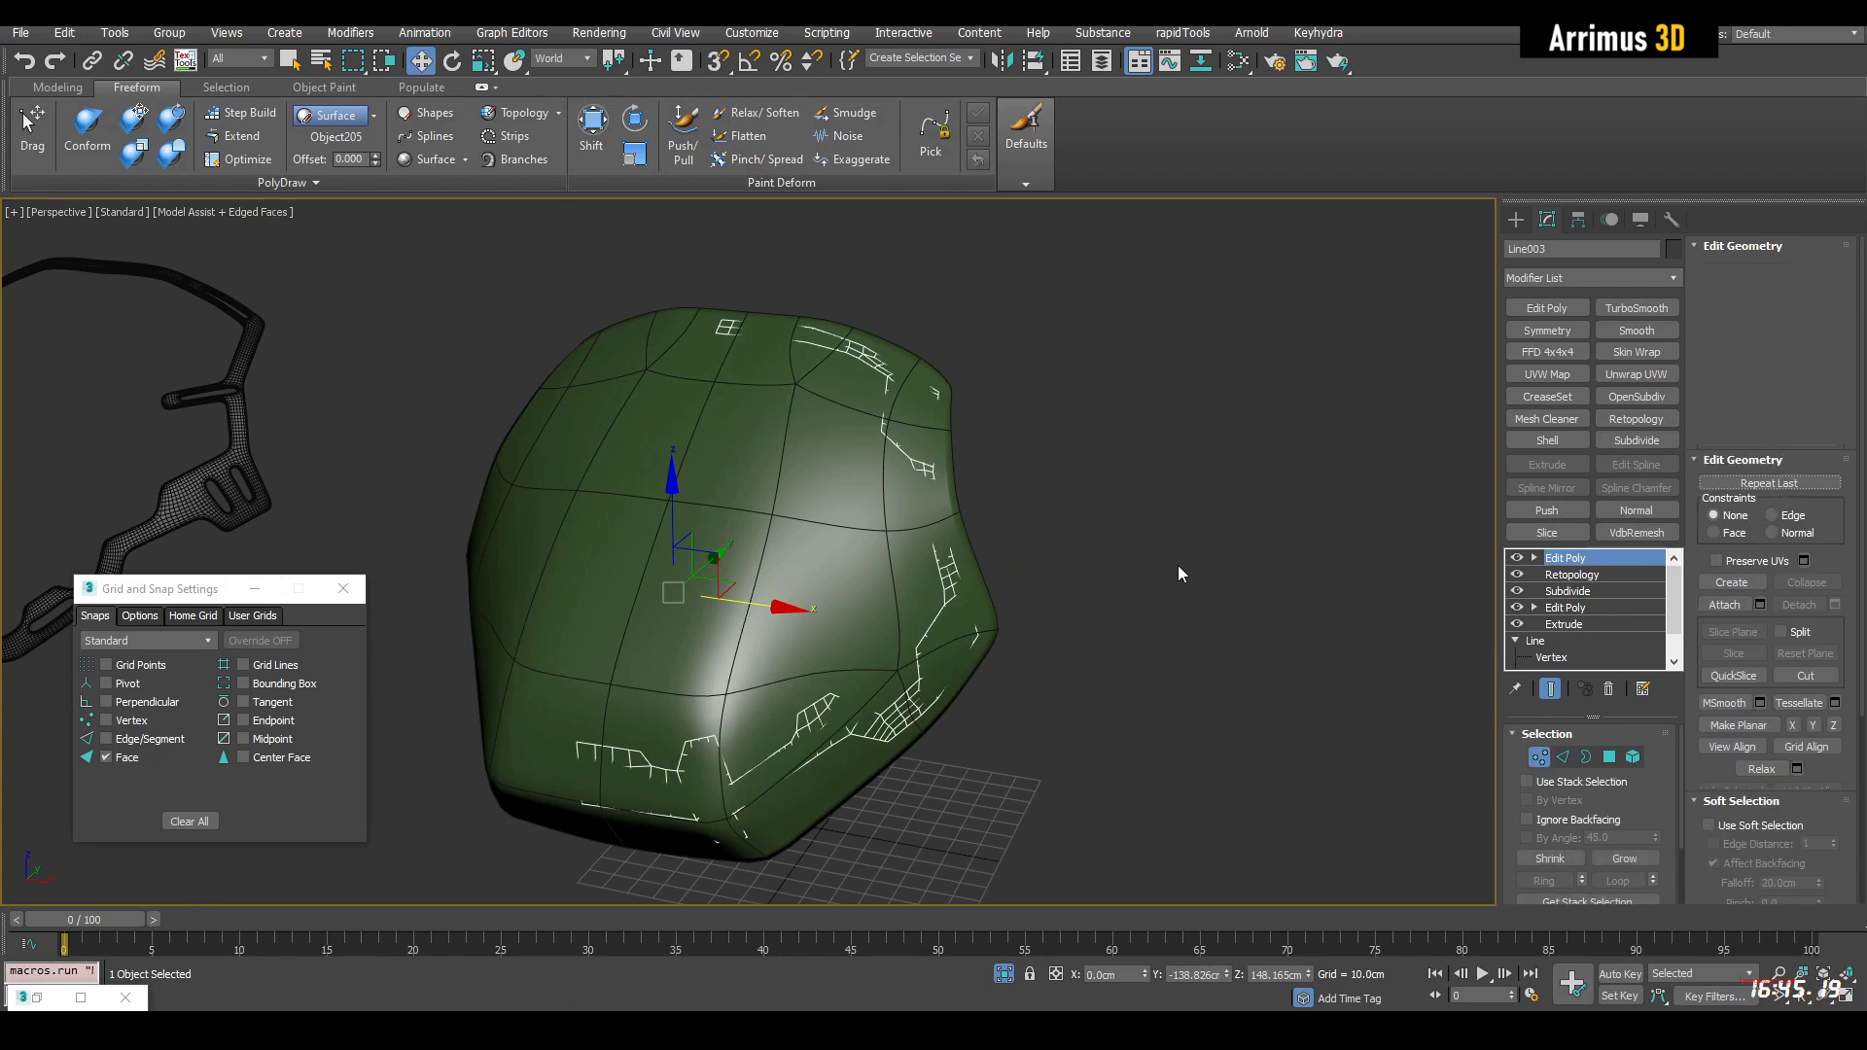
# Add an Edit Poly to the frame and set the helmet form as the PolyDraw surface target
pyautogui.press('q')
pyautogui.keyDown('alt'); pyautogui.moveTo(1176, 564); pyautogui.dragTo(1023, 522, button='middle'); pyautogui.keyUp('alt')
pyautogui.click(335, 115)
pyautogui.click(351, 138)
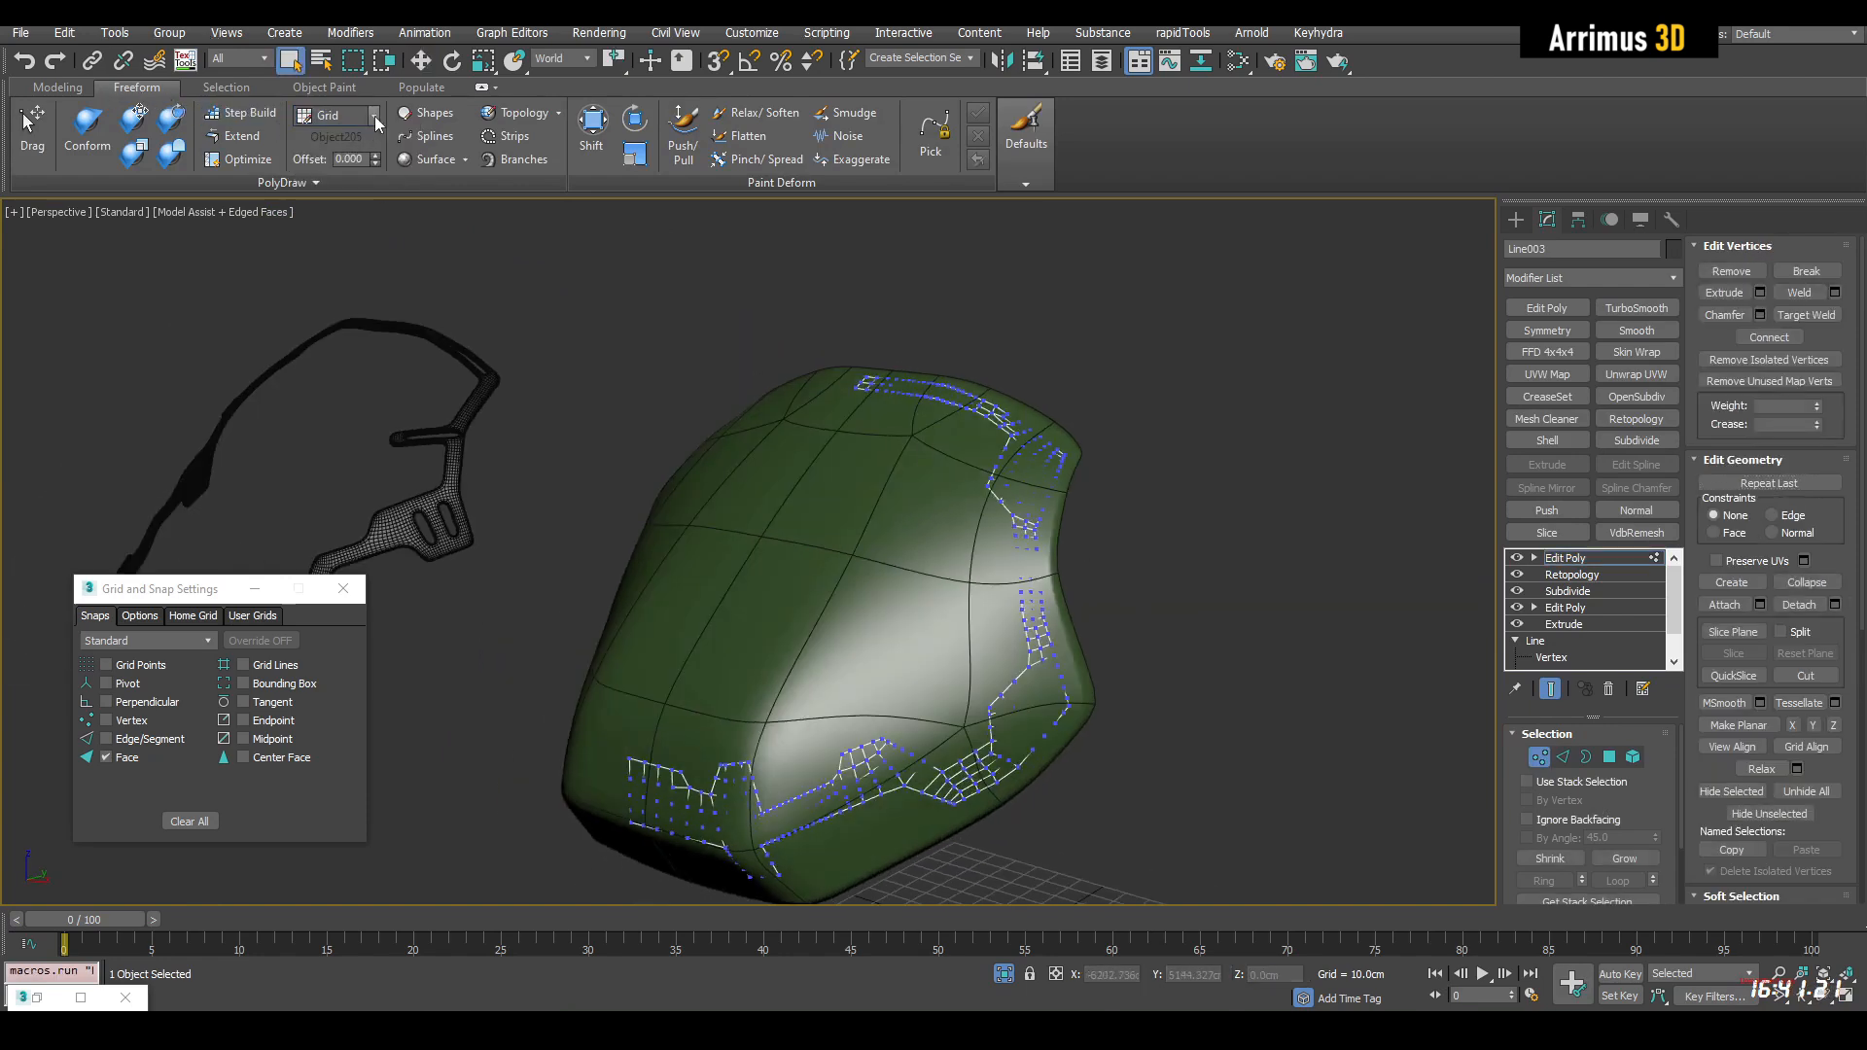
pyautogui.click(336, 115)
pyautogui.click(361, 161)
# Project all frame vertices onto the helmet surface with the Conform brush
pyautogui.scroll(-2, 812, 530)
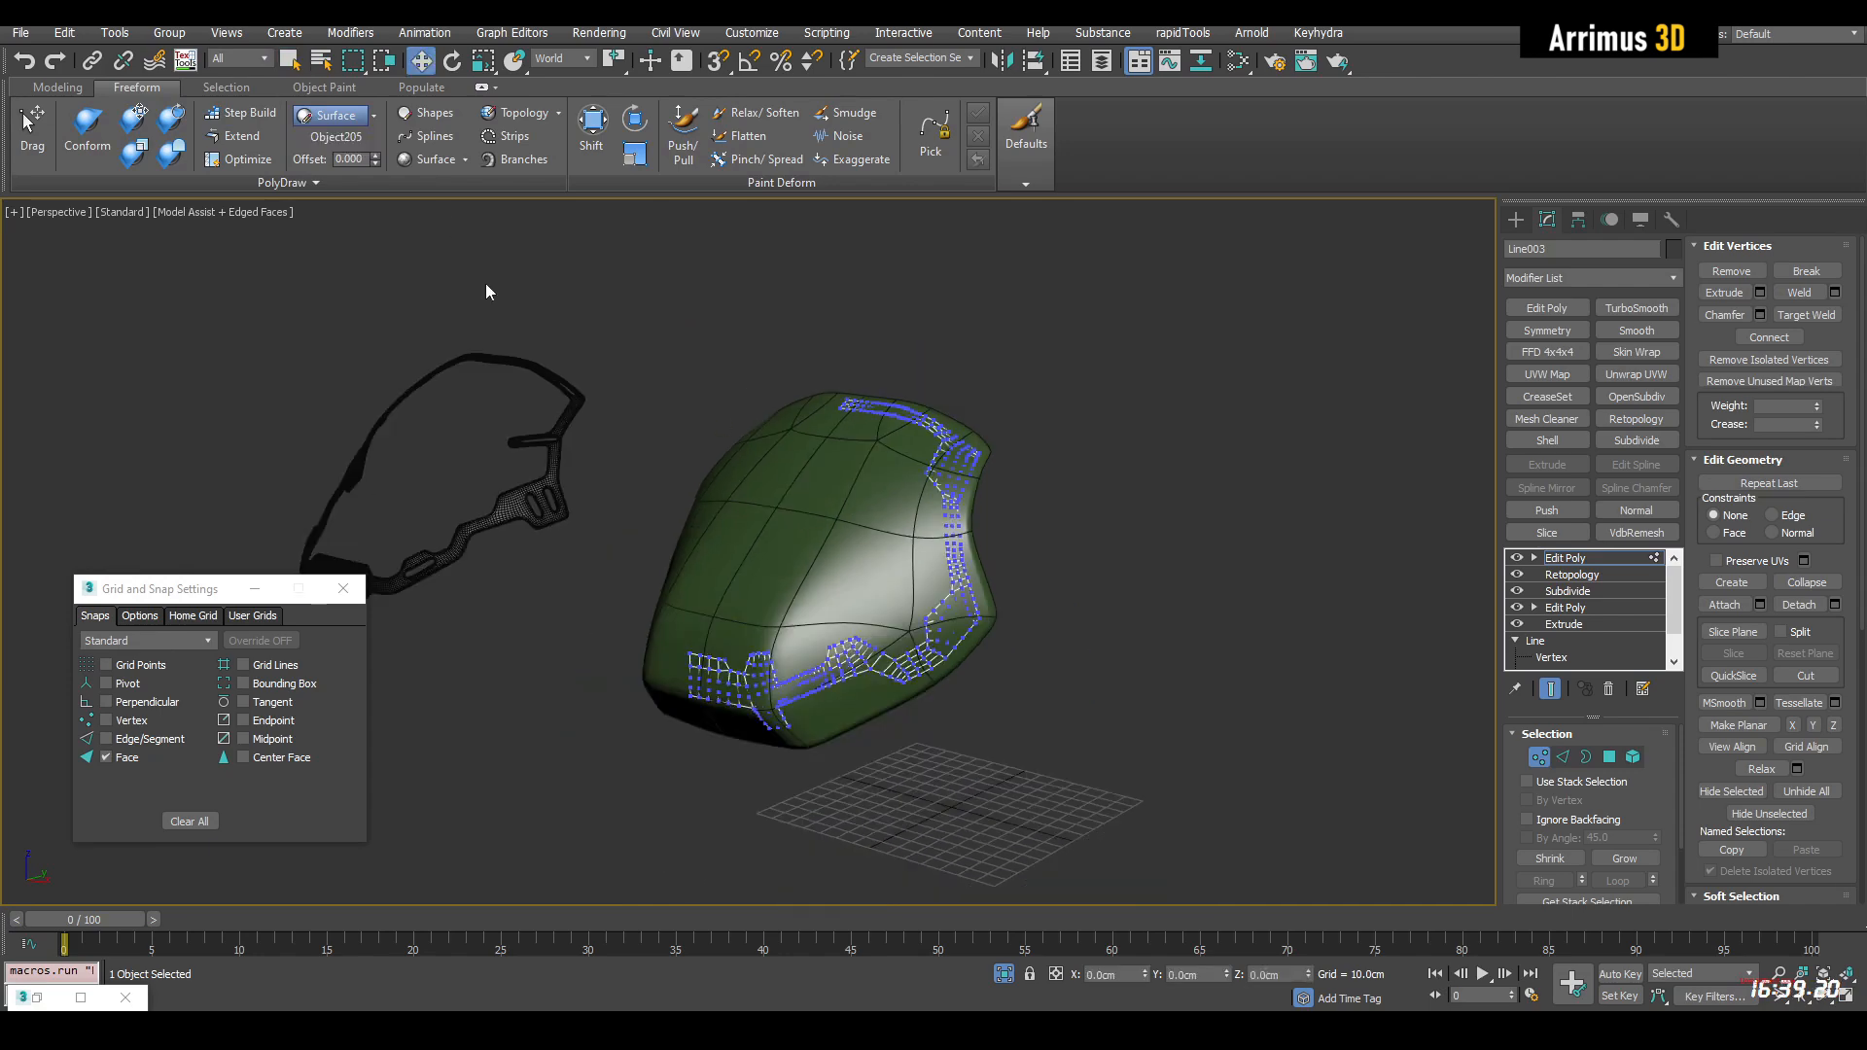
pyautogui.click(88, 133)
pyautogui.scroll(-8, 795, 530)
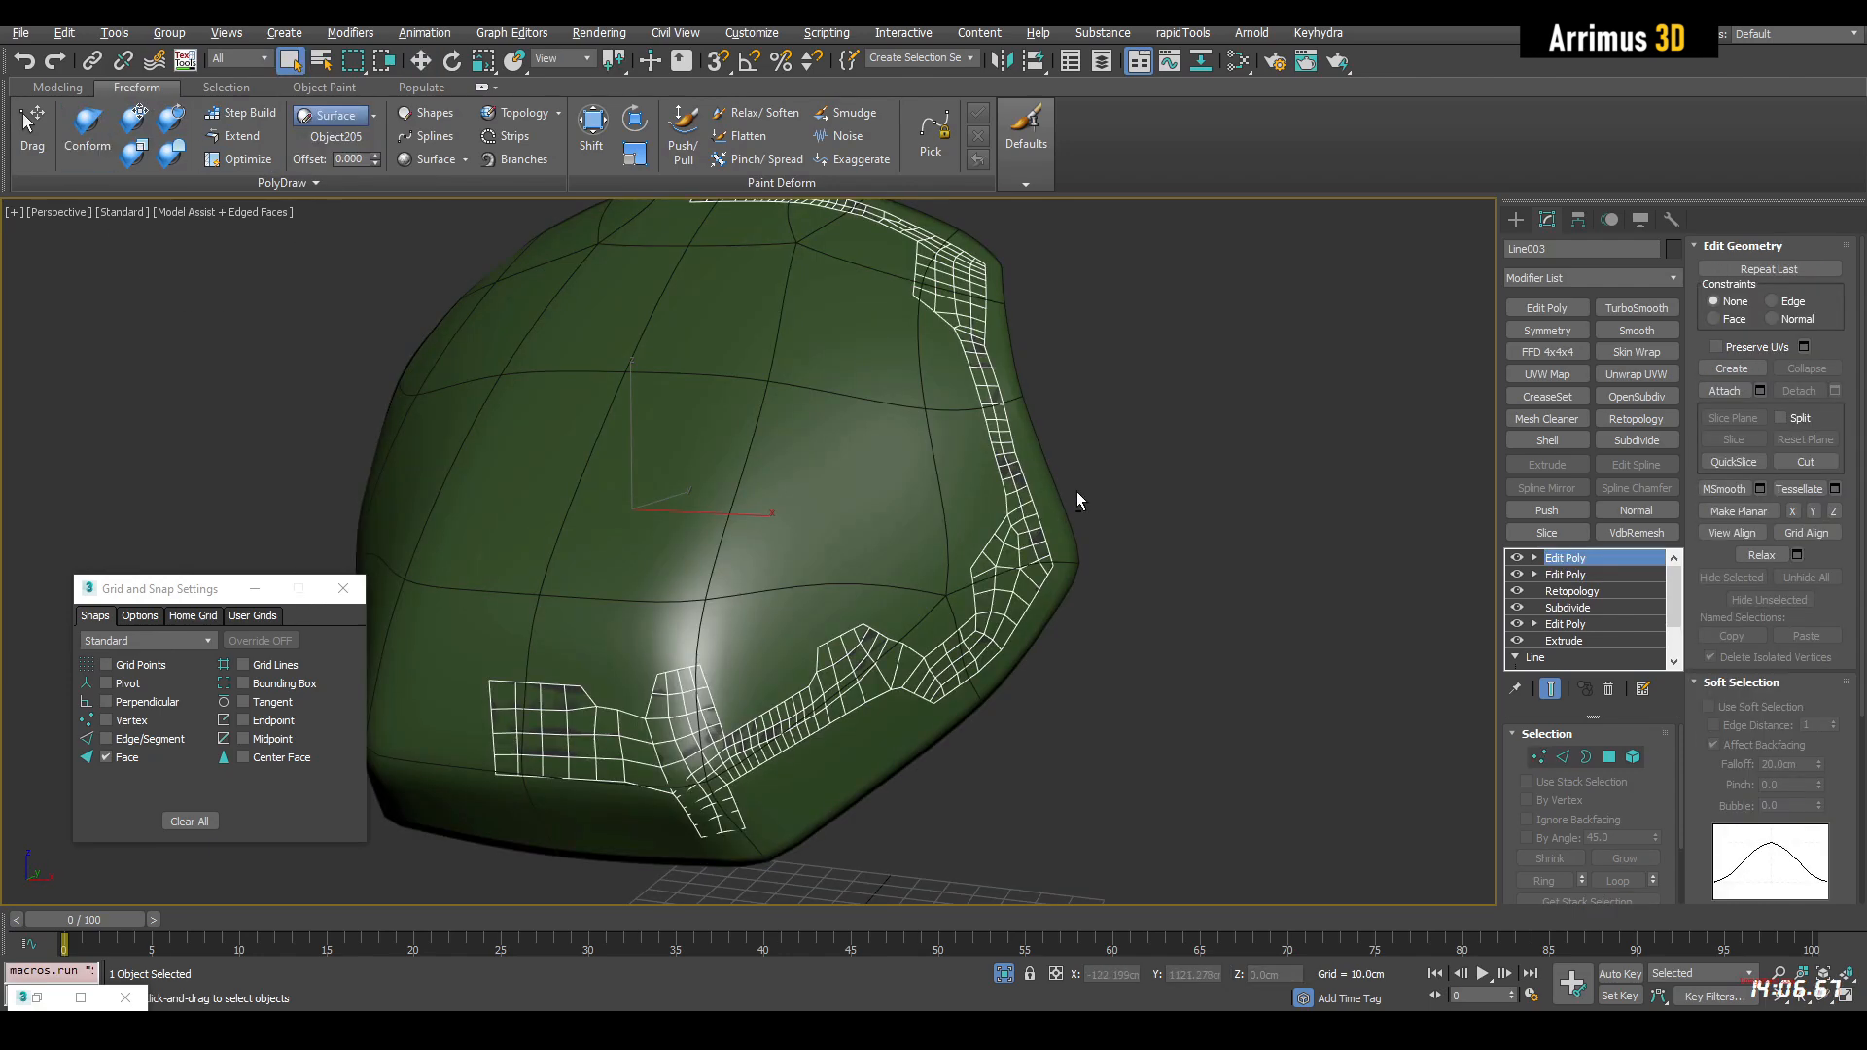
pyautogui.keyDown('alt'); pyautogui.moveTo(1076, 502); pyautogui.dragTo(1295, 476, button='middle'); pyautogui.keyUp('alt')
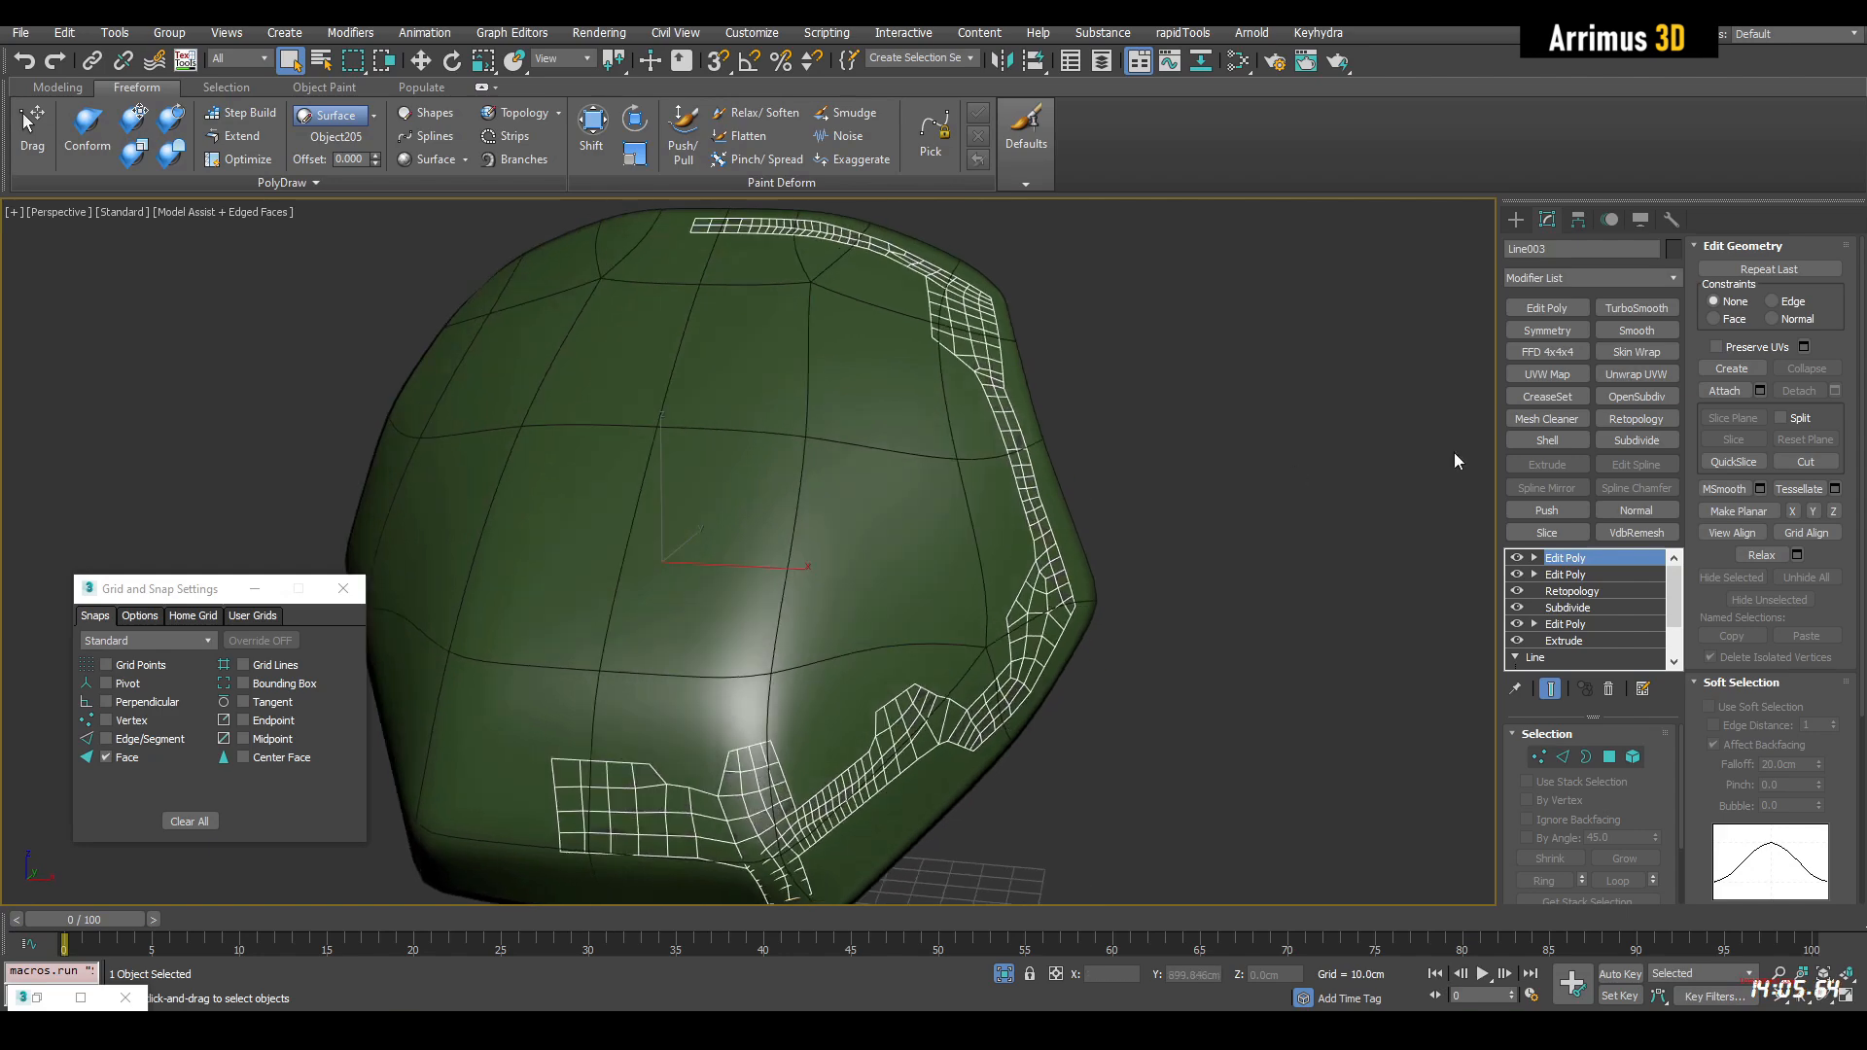
# Mirror the frame across X with Symmetry and thicken it with a Shell of 2 cm outer amount
pyautogui.click(1547, 331)
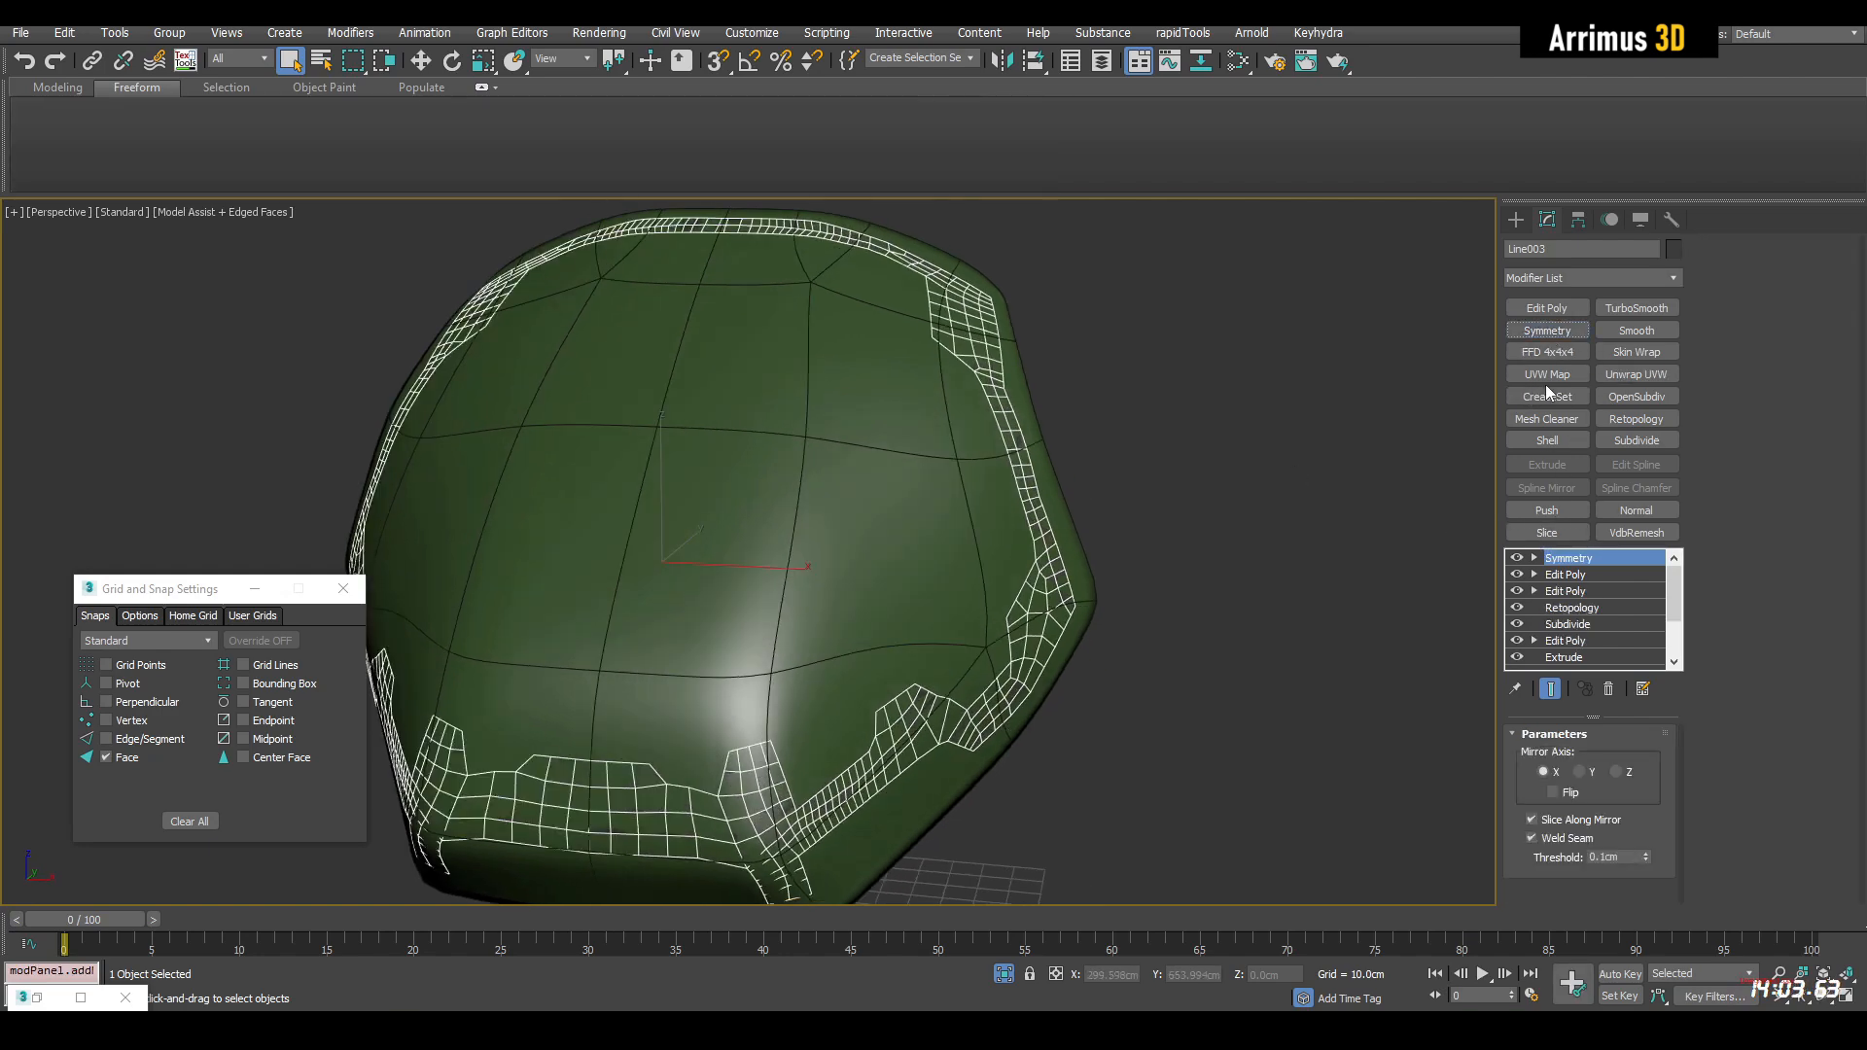
pyautogui.click(1559, 443)
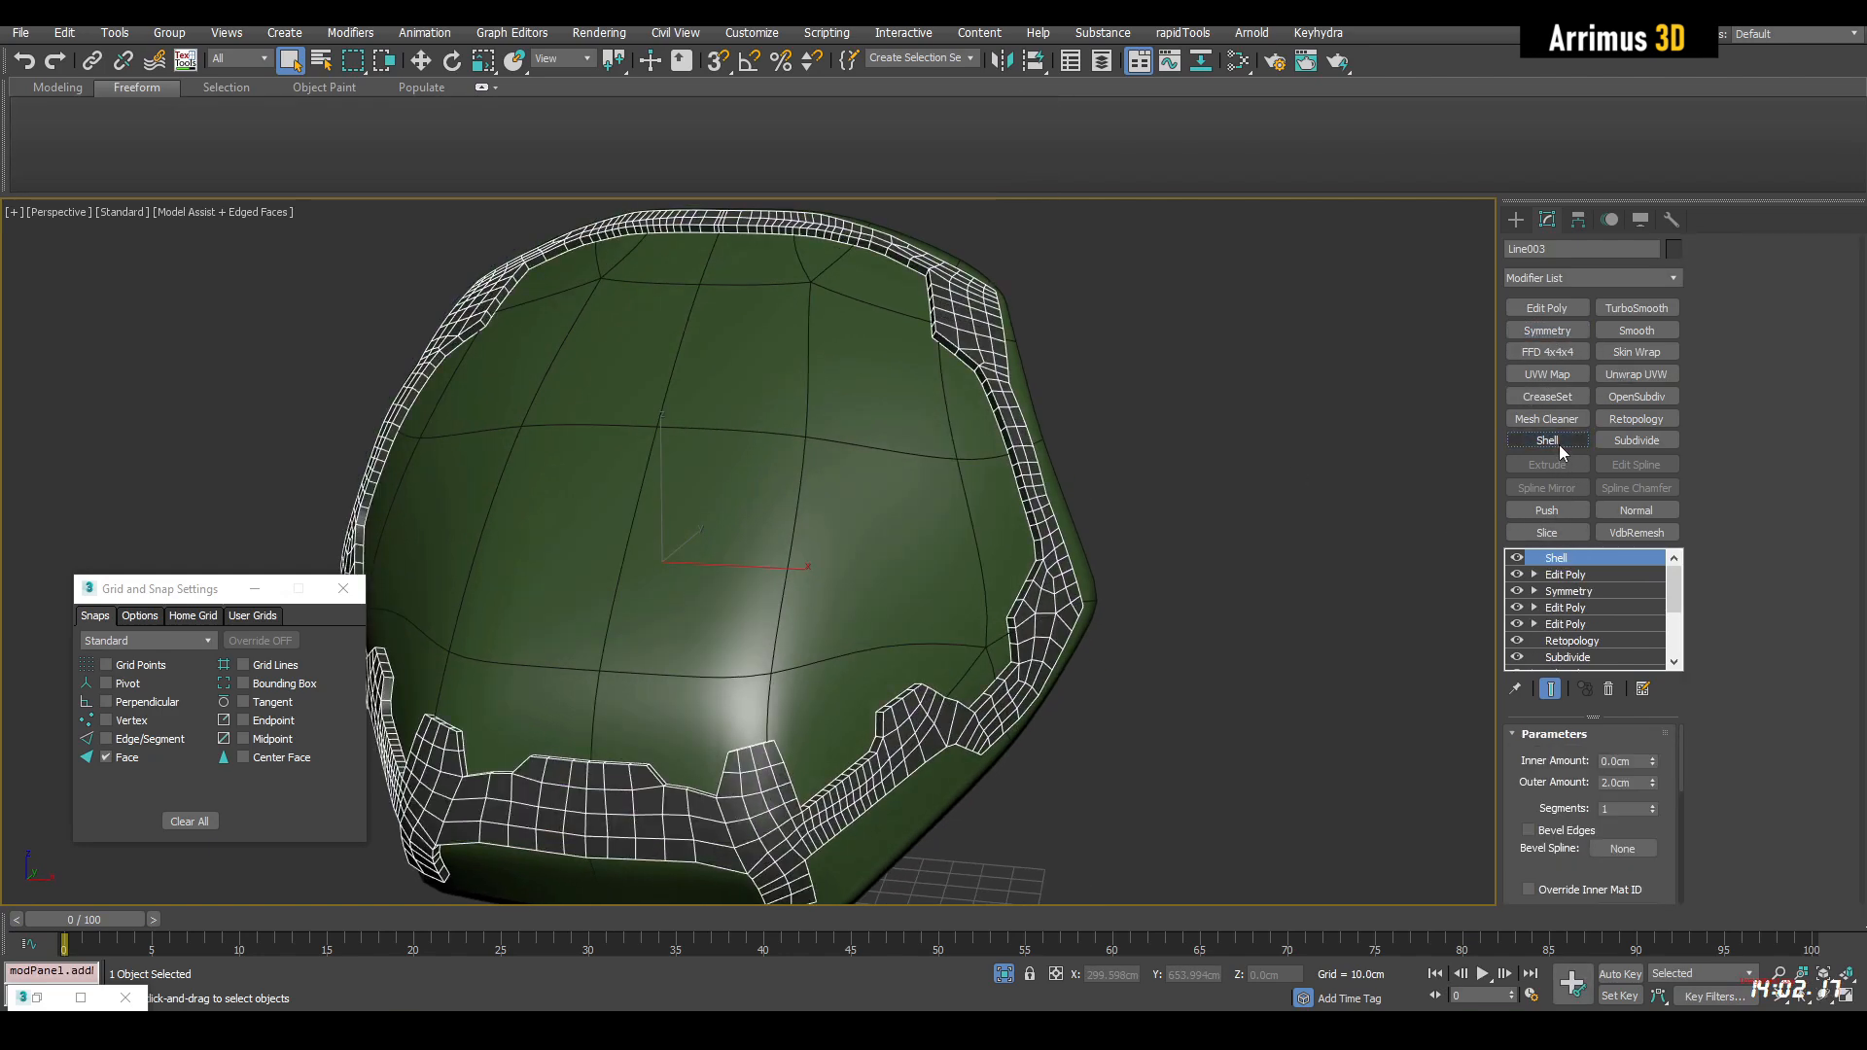
# Smooth the frame with a TurboSmooth modifier set to 2 iterations and inspect the result without edged faces
pyautogui.click(1636, 310)
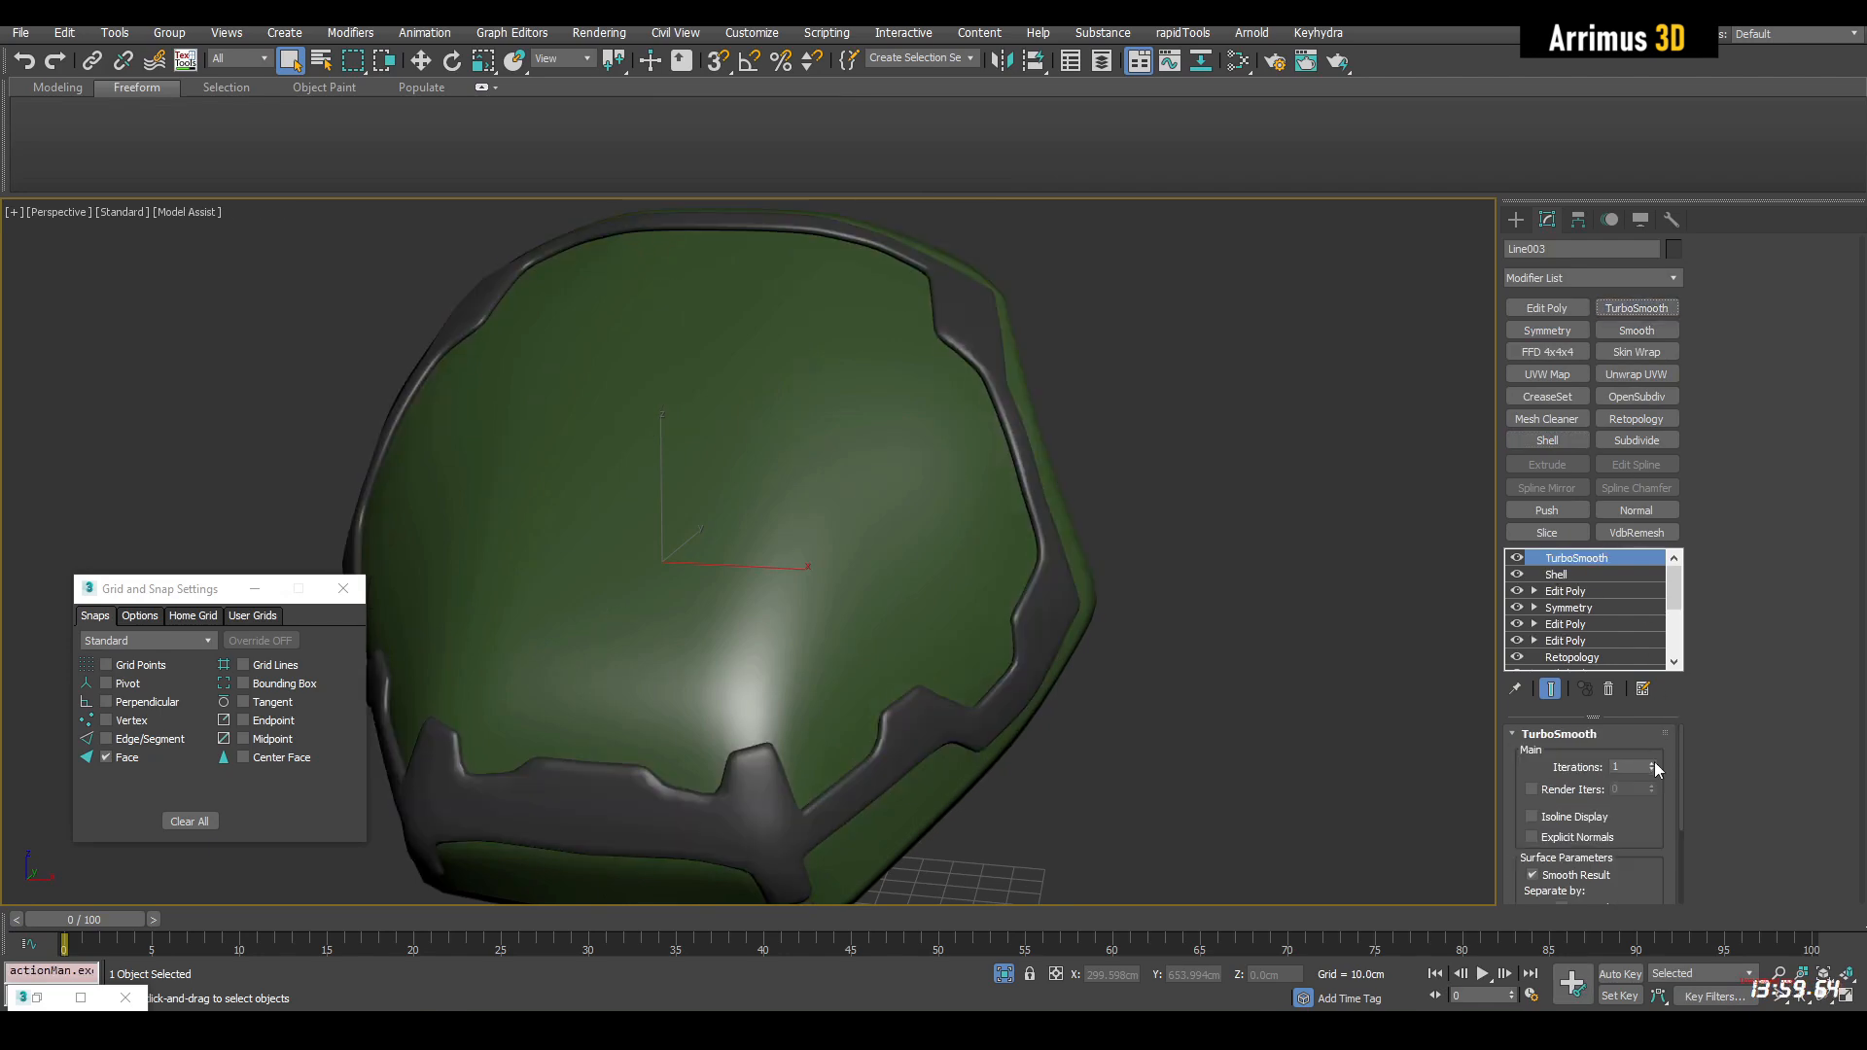
pyautogui.keyDown('alt'); pyautogui.moveTo(1264, 731); pyautogui.dragTo(1390, 642, button='middle'); pyautogui.keyUp('alt')
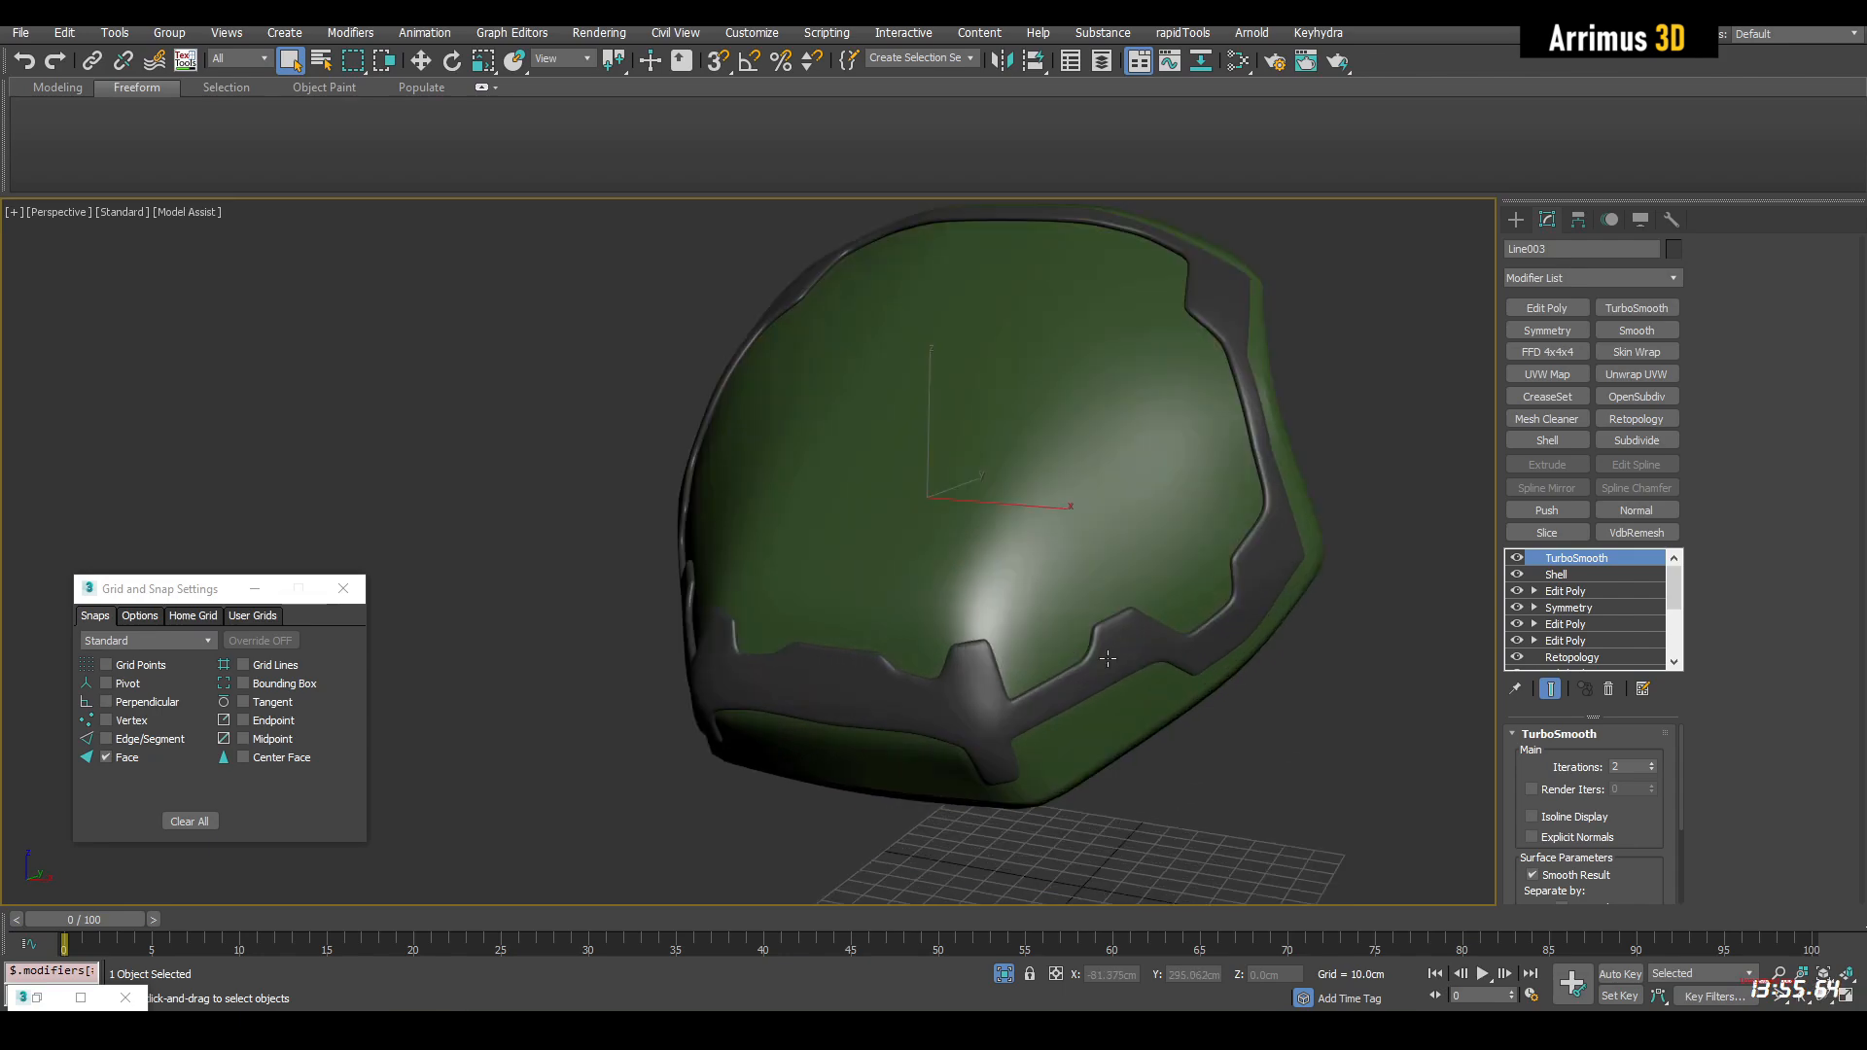
pyautogui.press('F4')
pyautogui.press('F4')
pyautogui.press('F4')
# In the Edit Poly below Symmetry, select a strip of polygons along the lower side bar and reshape it with GeoPoly
pyautogui.click(1583, 623)
pyautogui.press('4')
pyautogui.keyDown('alt'); pyautogui.moveTo(1317, 620); pyautogui.dragTo(1129, 669, button='middle'); pyautogui.keyUp('alt')
pyautogui.scroll(10, 1129, 669)
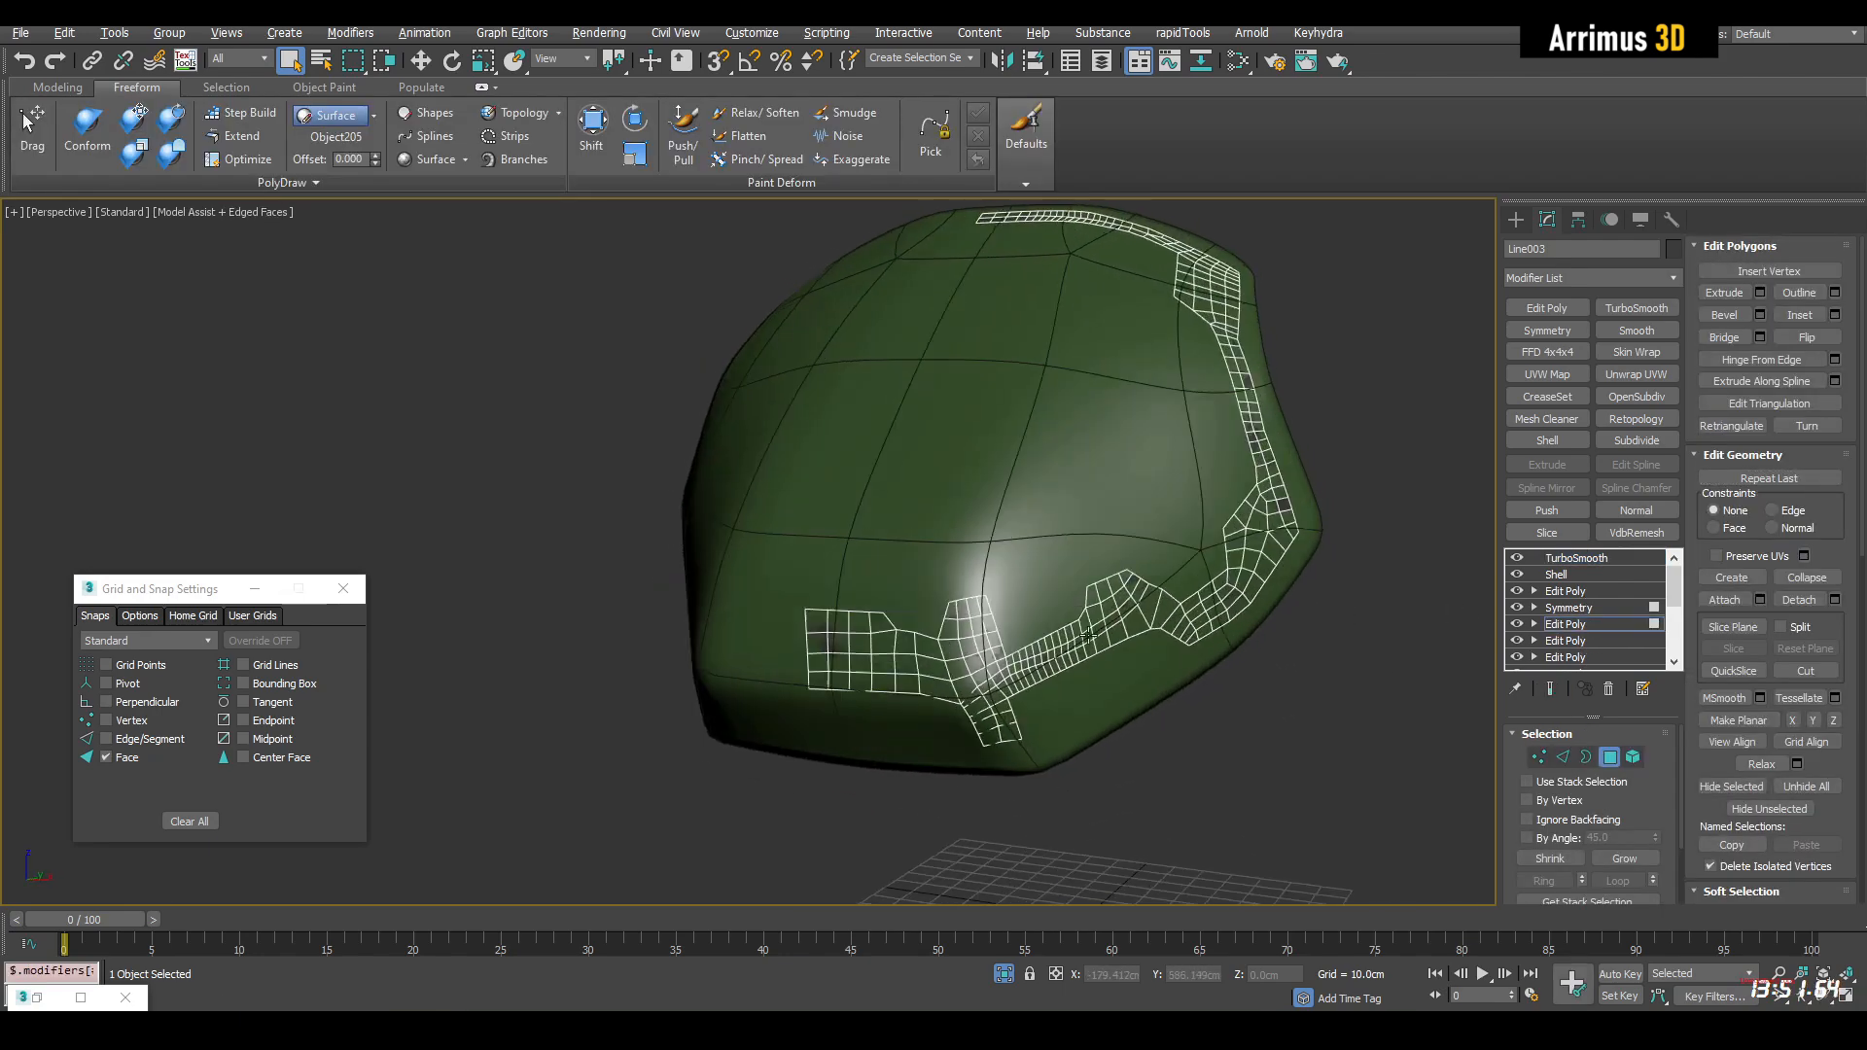
pyautogui.moveTo(1003, 645); pyautogui.dragTo(1019, 609, button='middle')
pyautogui.click(959, 599)
pyautogui.keyDown('shift'); pyautogui.click(1085, 561); pyautogui.keyUp('shift')
pyautogui.click(57, 87)
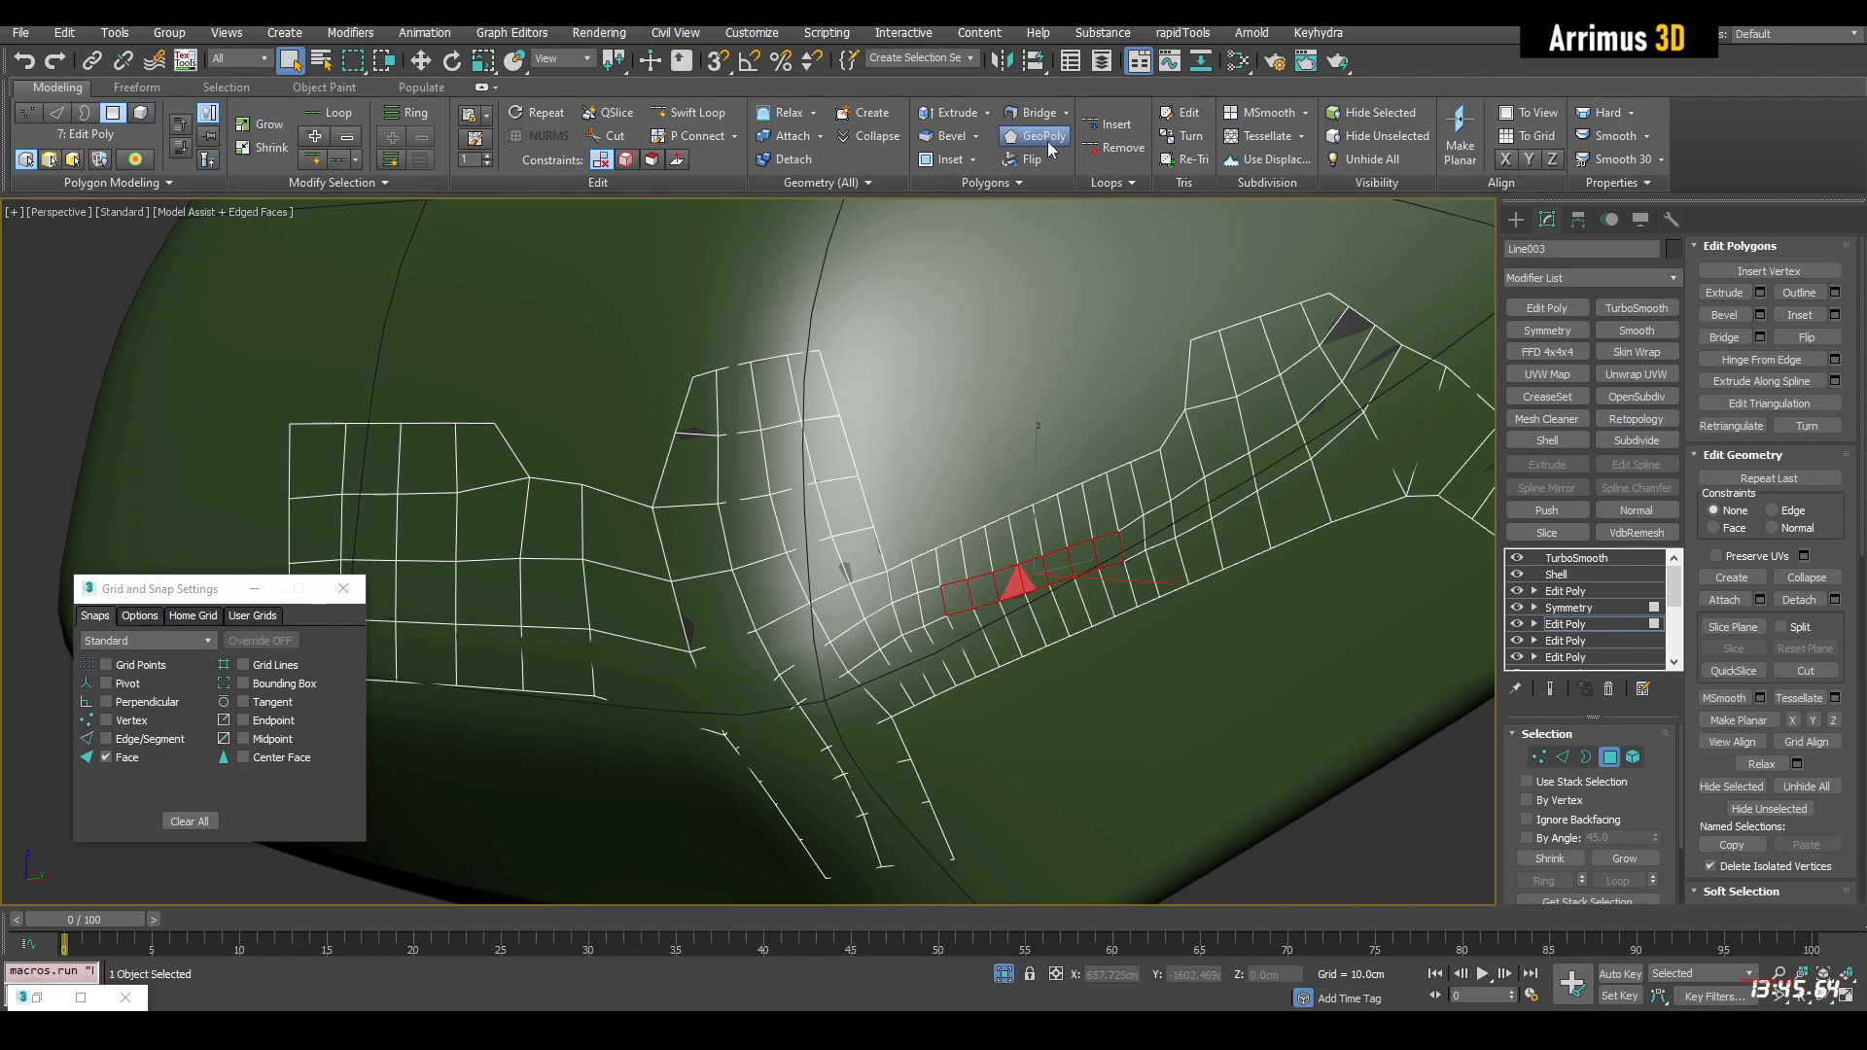
# Rotate the reshaped polygons to line up with the side bar, with movement constrained to the mesh
pyautogui.press('e')
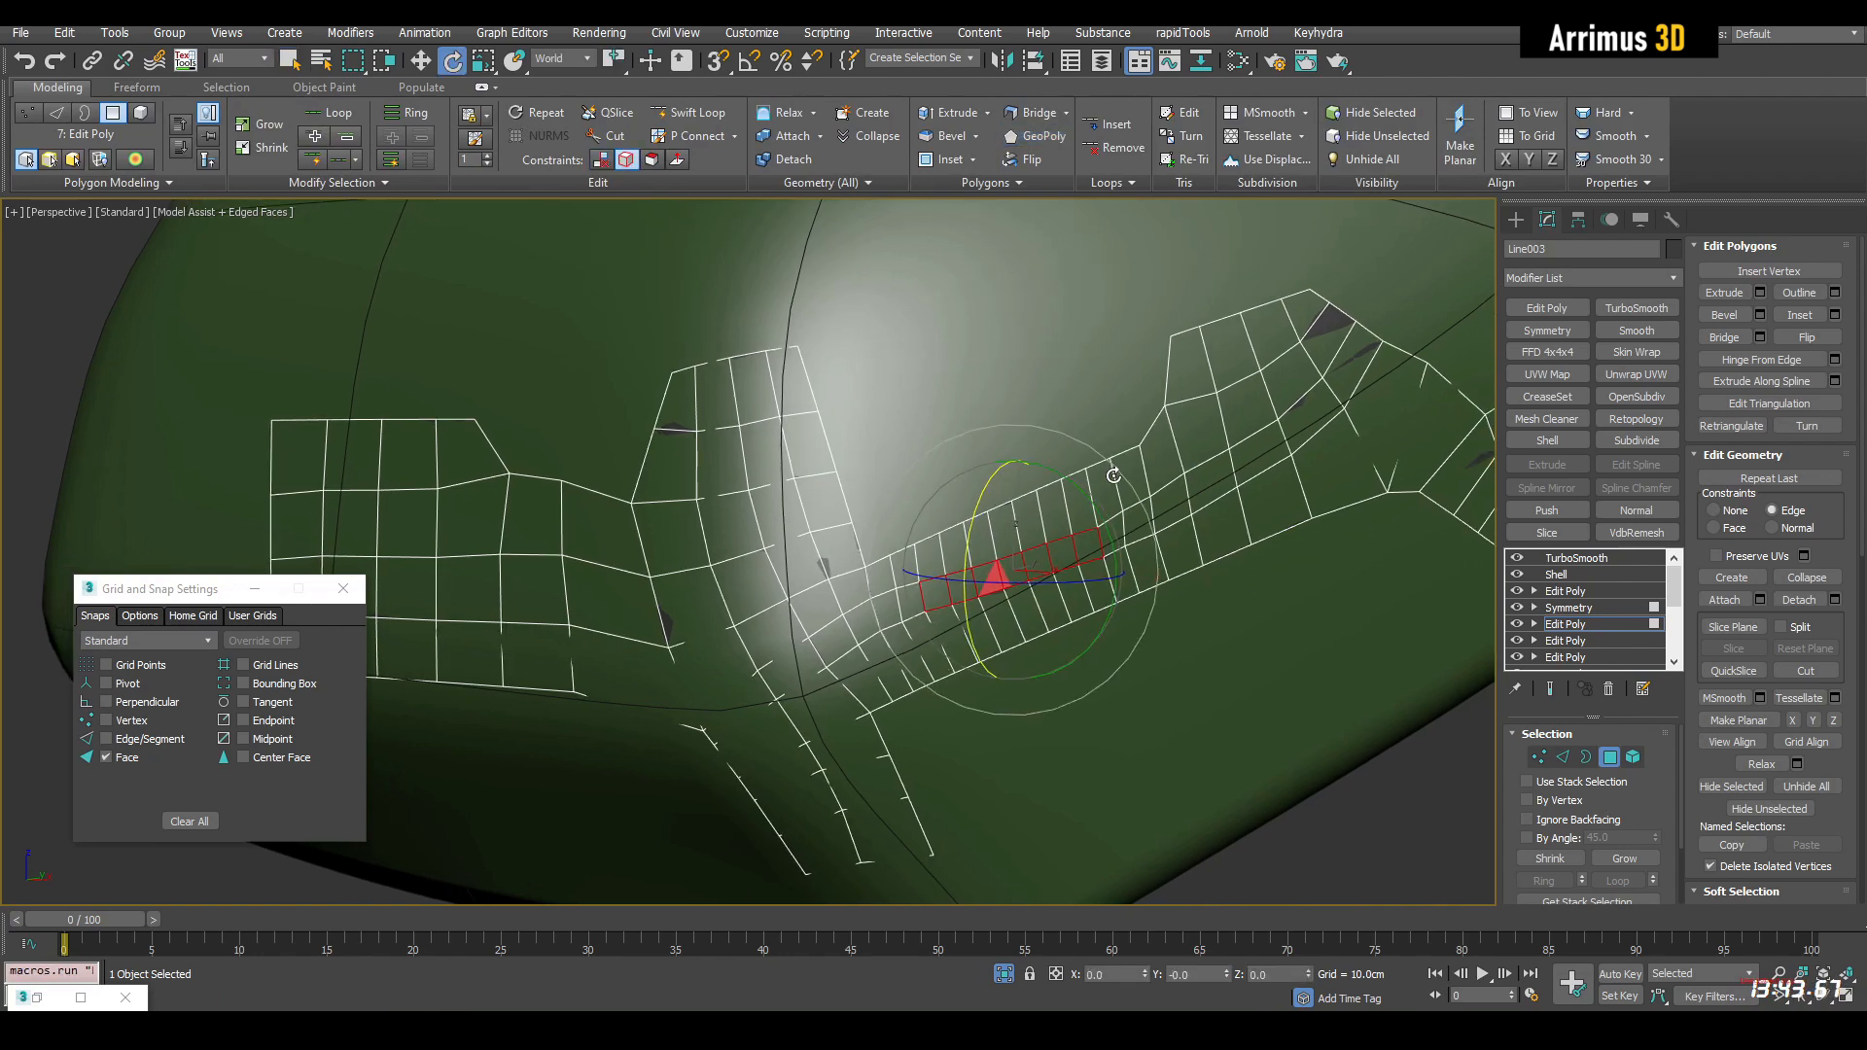
pyautogui.hotkey('shift', 'x')
pyautogui.moveTo(1113, 475); pyautogui.dragTo(1104, 468)
pyautogui.hotkey('shift', 'x')
pyautogui.press('z')
pyautogui.keyDown('alt'); pyautogui.moveTo(1025, 471); pyautogui.dragTo(1086, 430, button='middle'); pyautogui.keyUp('alt')
# Inset the reshaped polygons and delete them to open a slot in the side bar, checking the smoothed result
pyautogui.hotkey('shift', 'i')
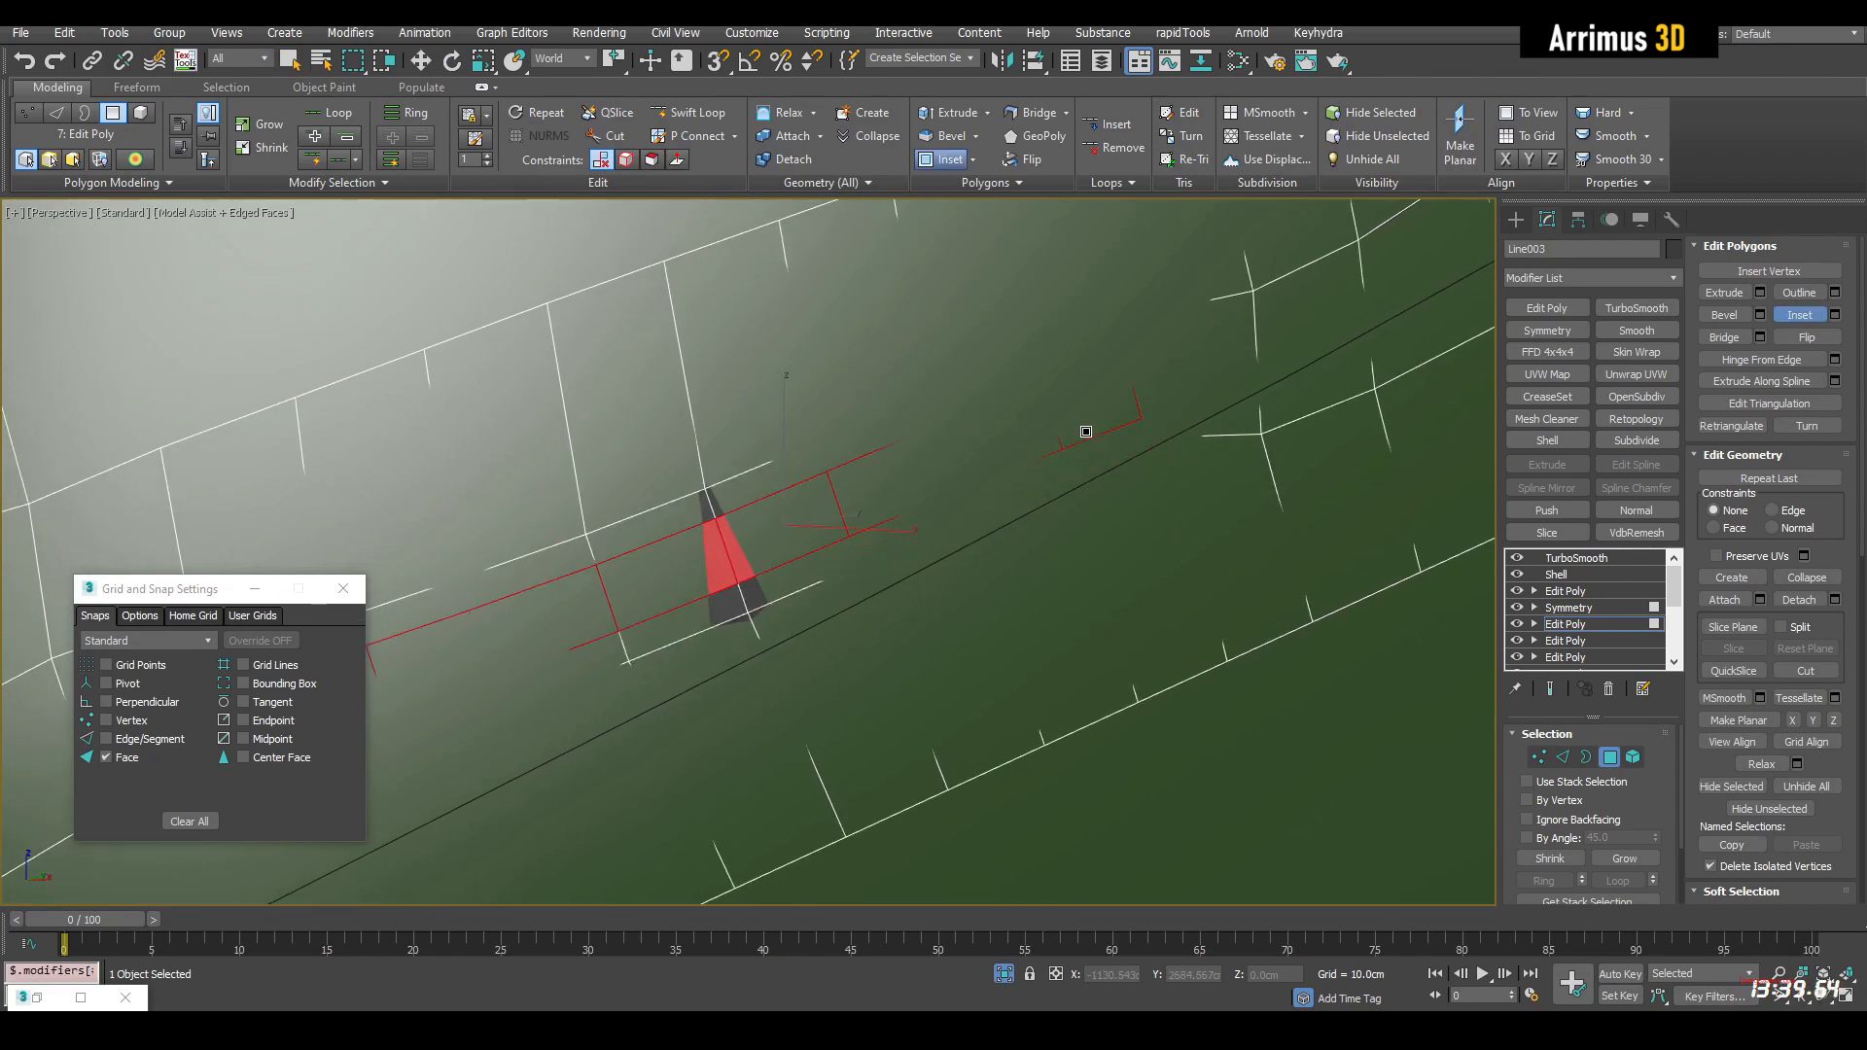
pyautogui.moveTo(1086, 432); pyautogui.dragTo(1083, 440)
pyautogui.press('q')
pyautogui.scroll(-4, 1079, 452)
pyautogui.press('Delete')
pyautogui.scroll(-4, 1075, 458)
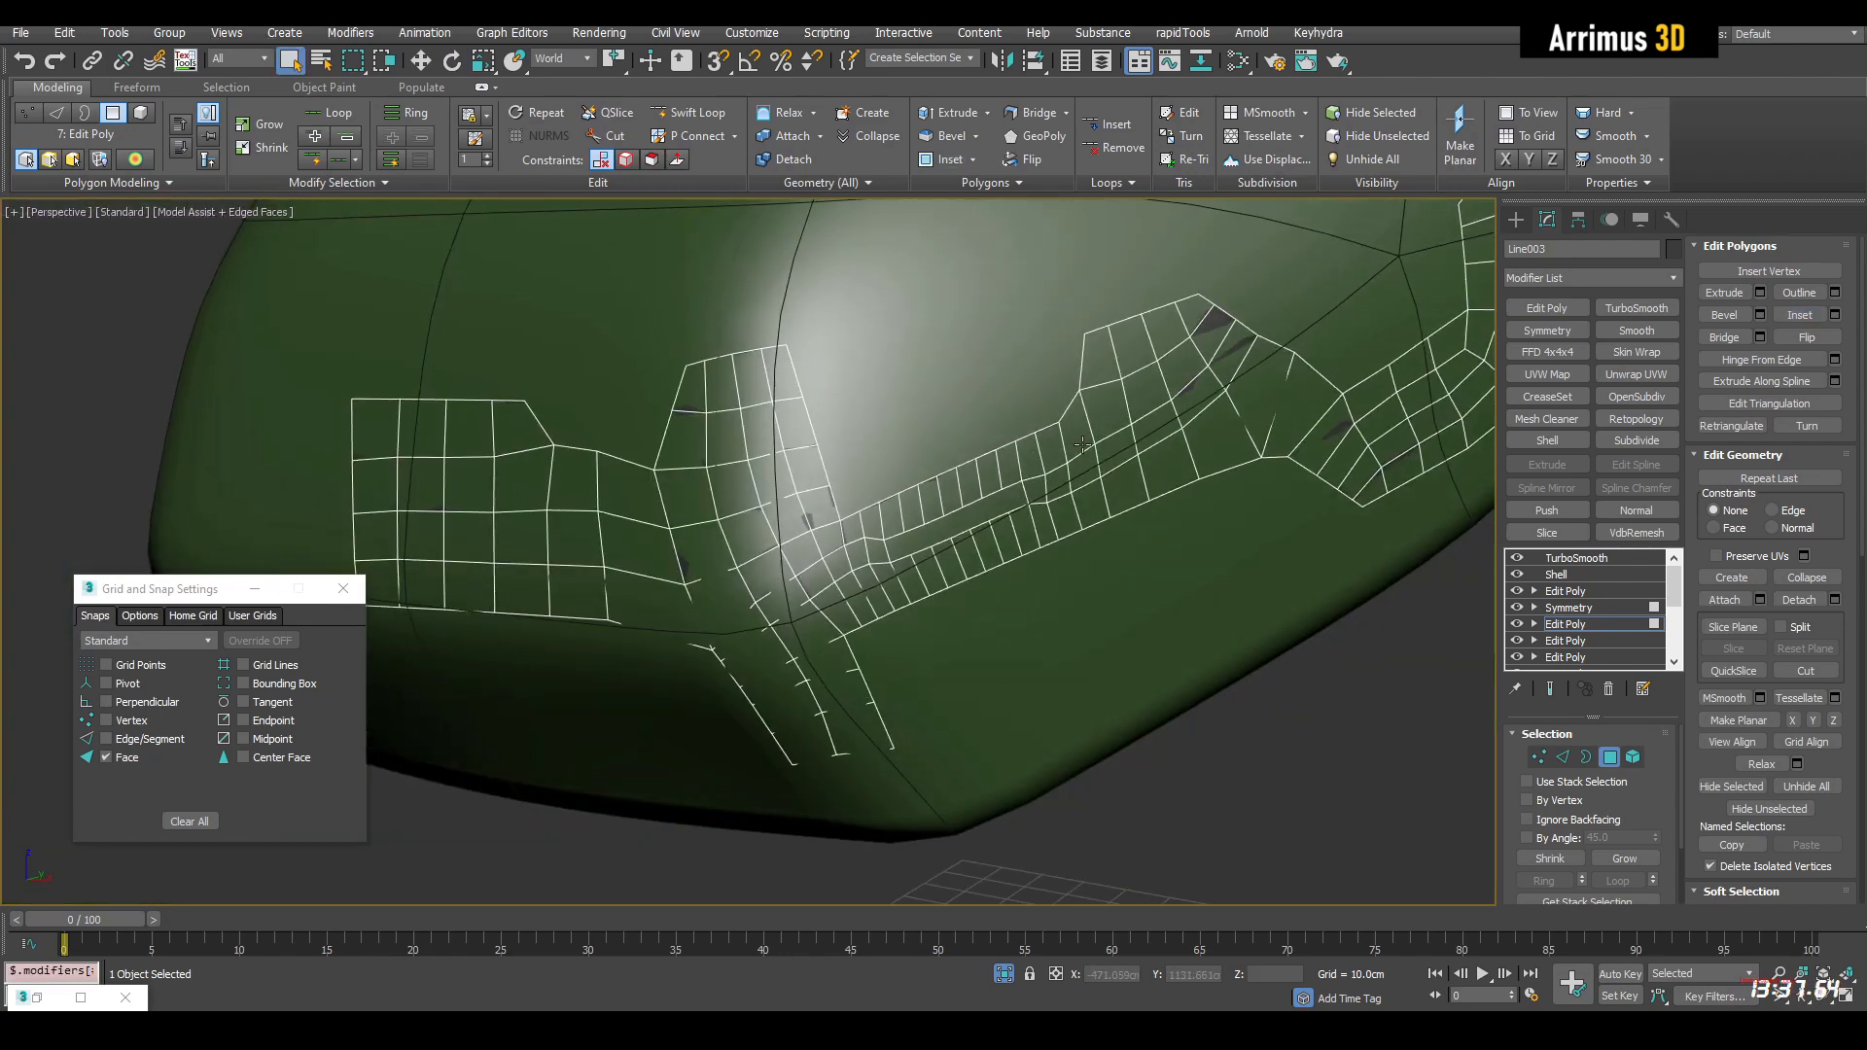
pyautogui.keyDown('alt'); pyautogui.moveTo(1075, 458); pyautogui.dragTo(983, 512, button='middle'); pyautogui.keyUp('alt')
pyautogui.hotkey('shift', 'e')
pyautogui.press('F4')
pyautogui.scroll(5, 1003, 535)
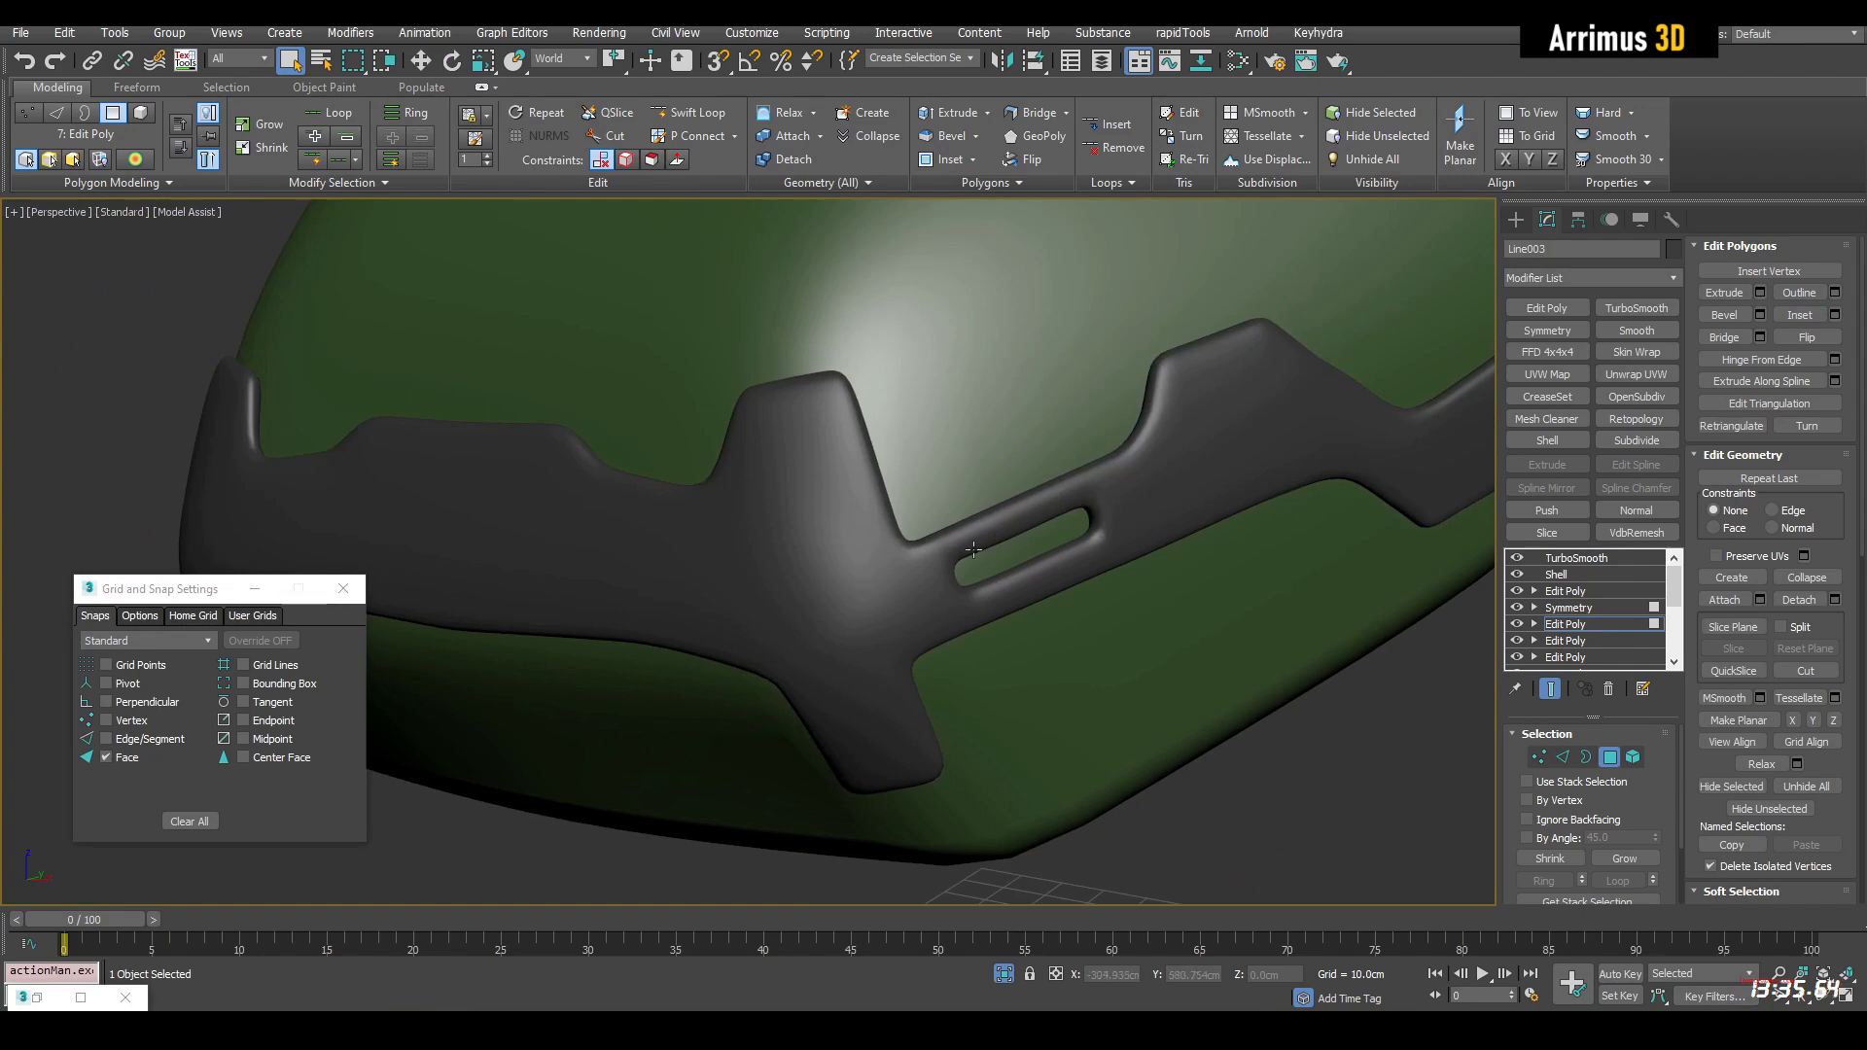
# Select a polygon strip down the middle of the lower corner prong, apply GeoPoly with the Face constraint, and rotate it into line
pyautogui.hotkey('shift', 'e')
pyautogui.moveTo(893, 564); pyautogui.dragTo(943, 575, button='middle')
pyautogui.press('F4')
pyautogui.click(955, 593)
pyautogui.press('q')
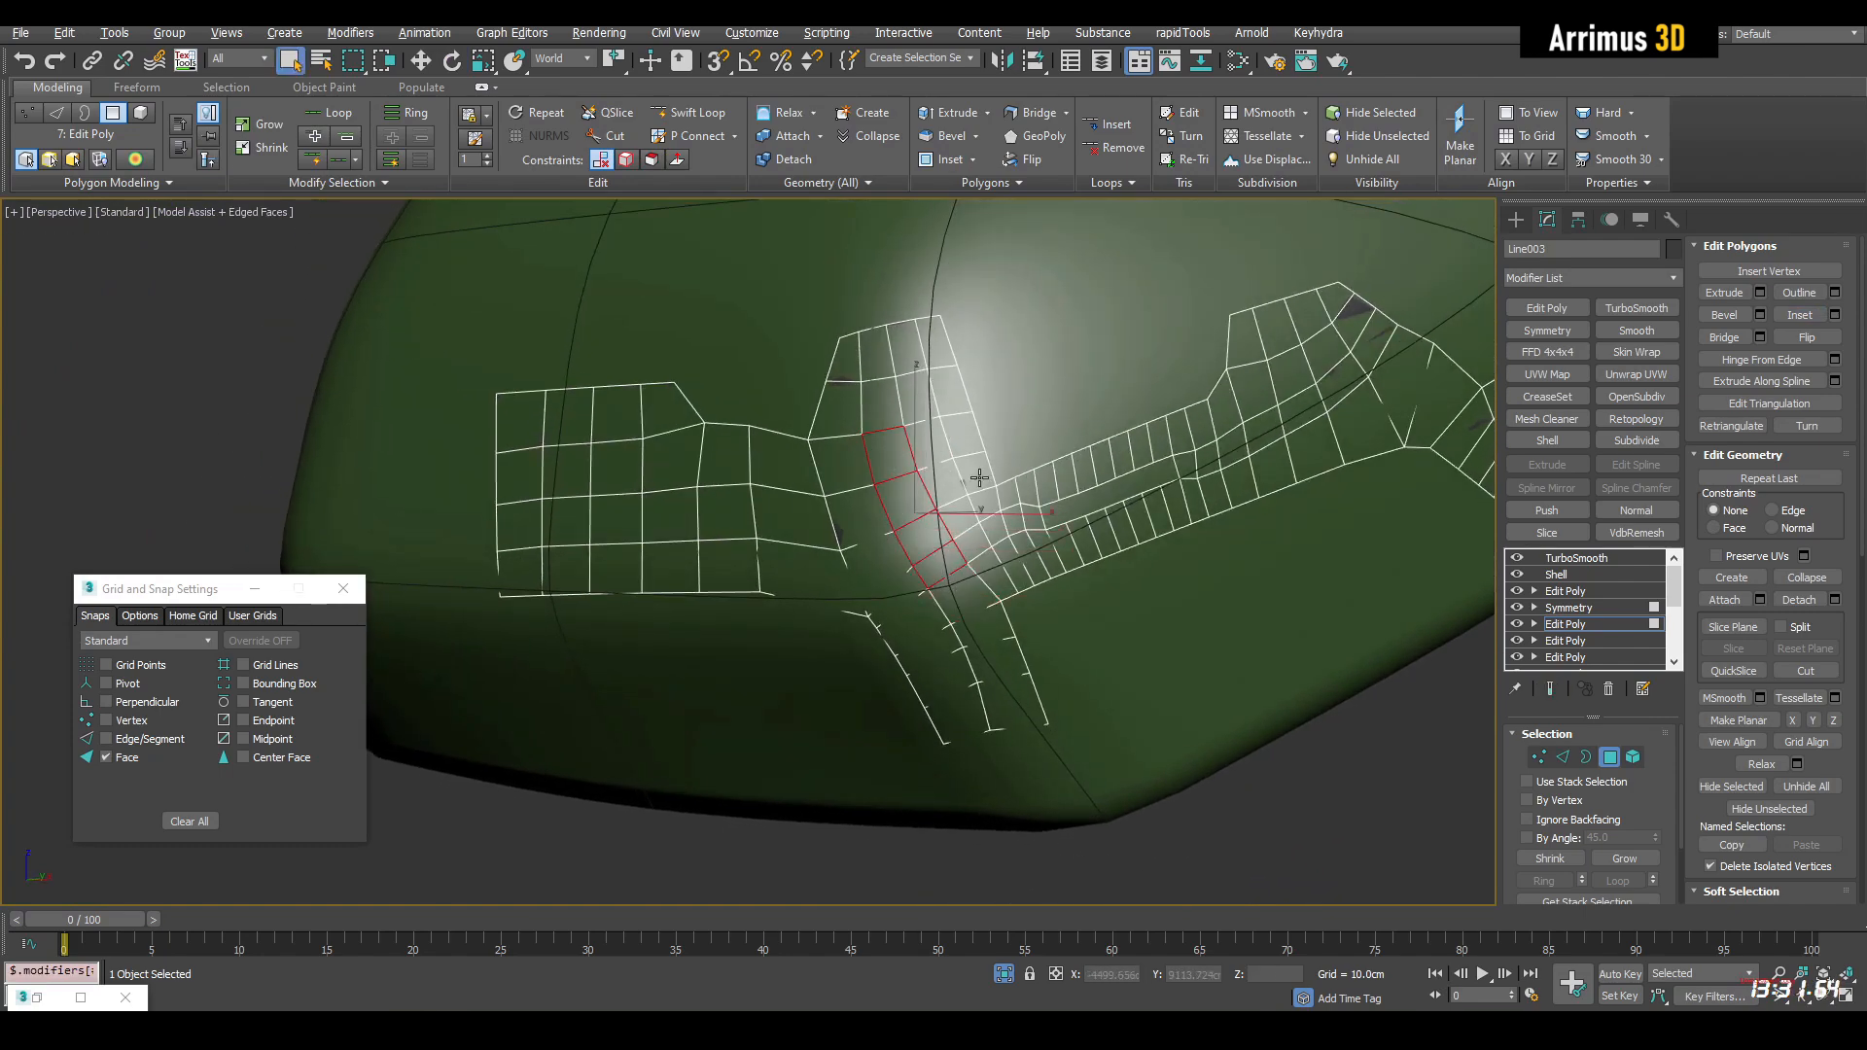
pyautogui.click(1043, 140)
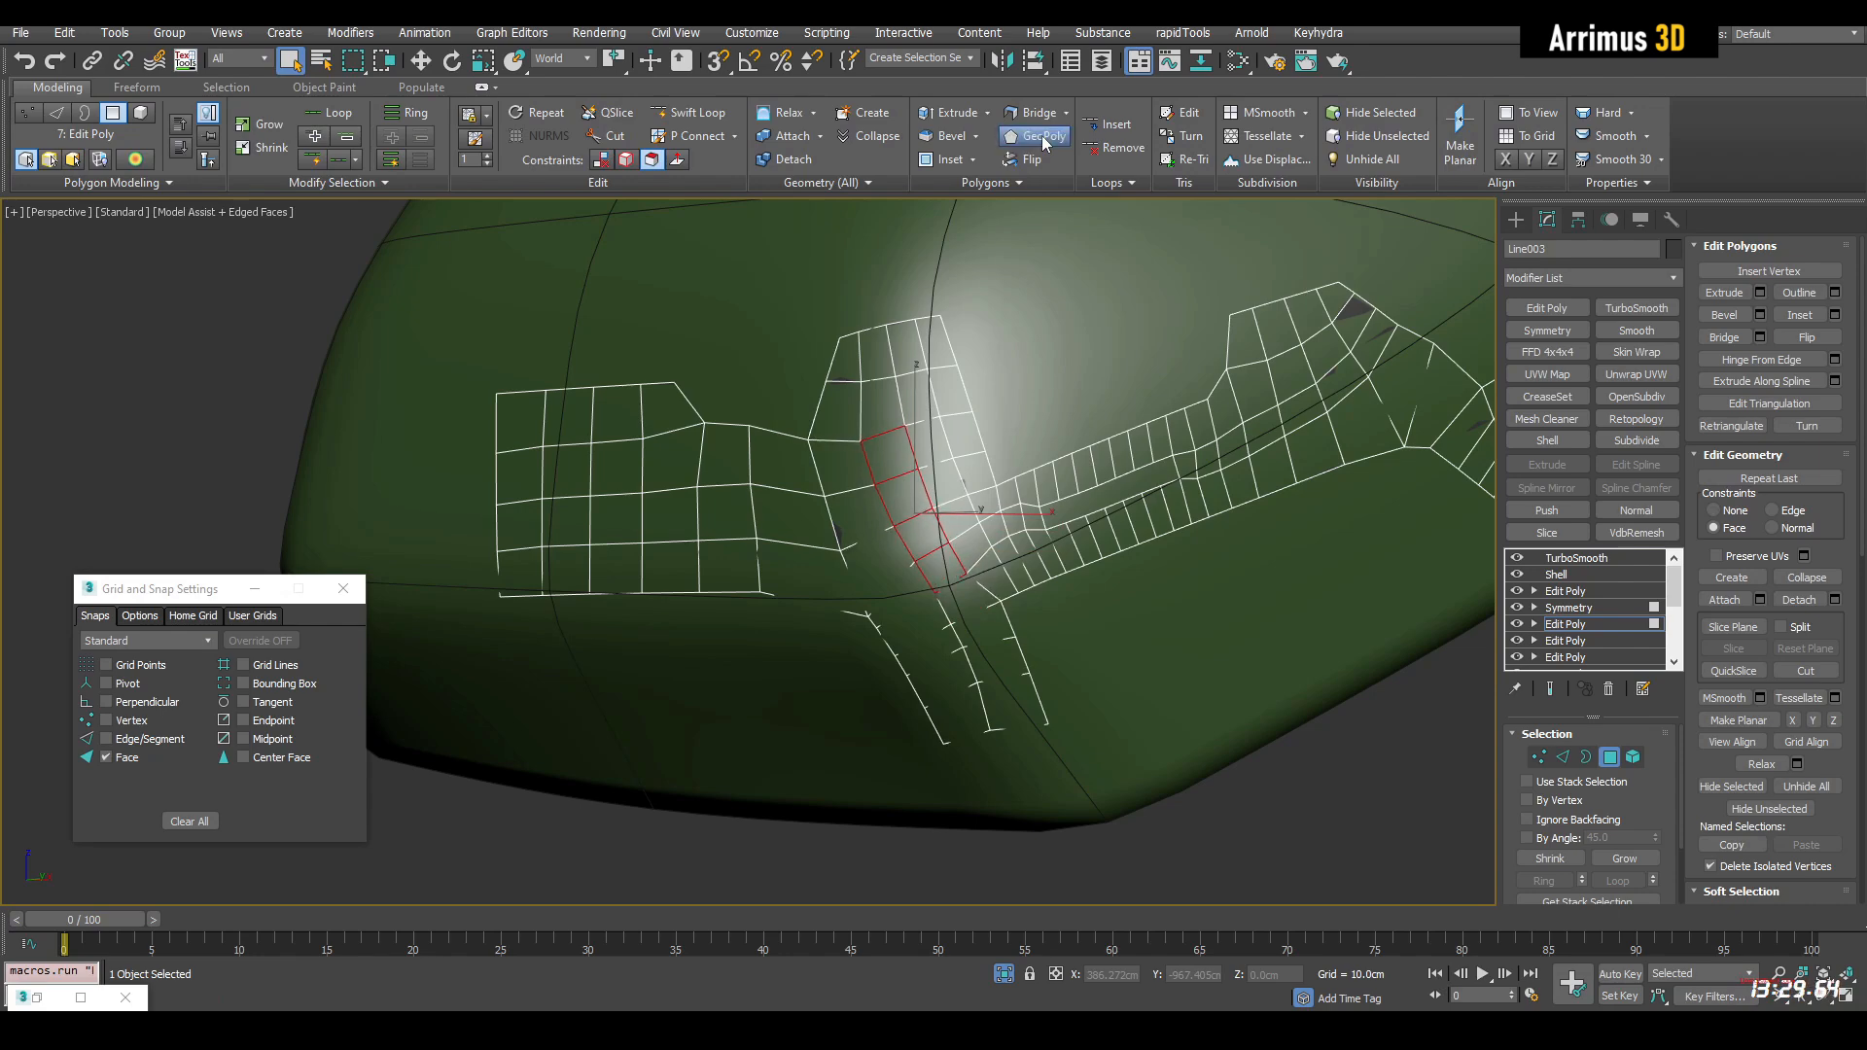
pyautogui.scroll(2, 897, 486)
pyautogui.press('e')
pyautogui.moveTo(1021, 425); pyautogui.dragTo(1045, 421)
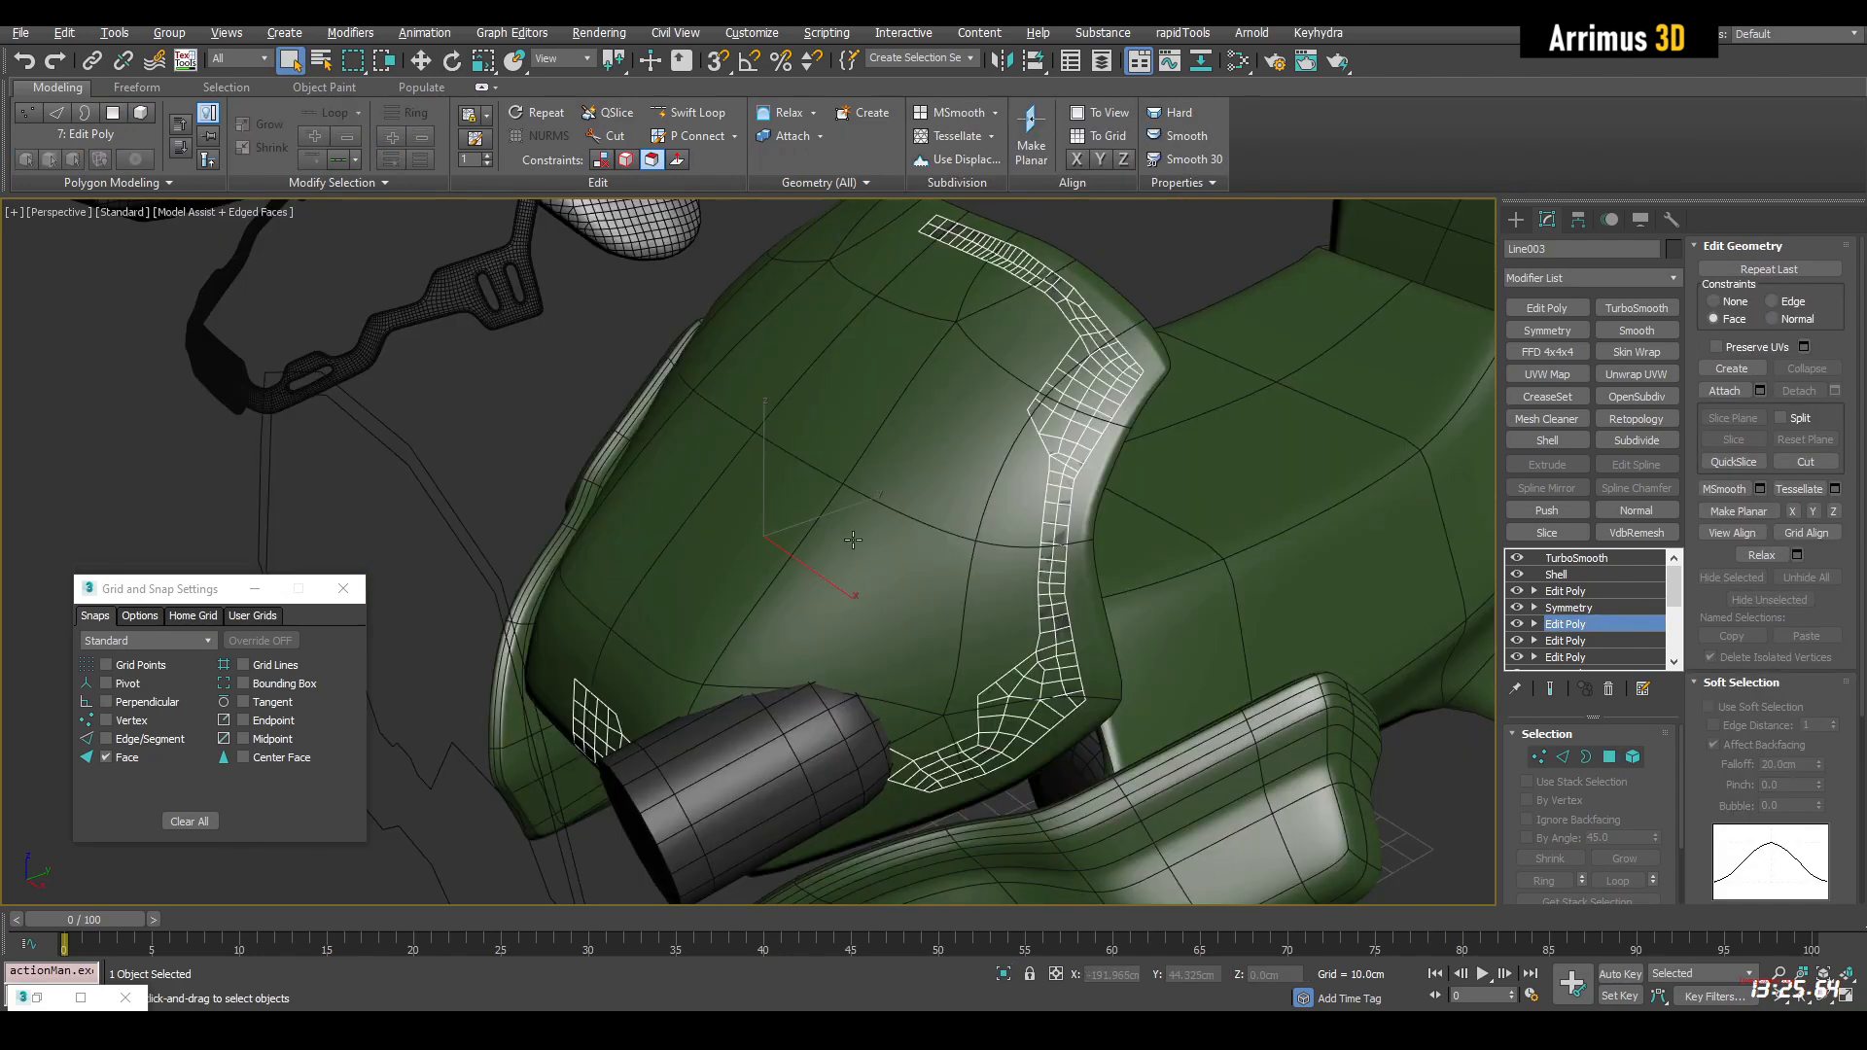
# Inset and delete the prong's reshaped polygons to open a second slot, and isolate the frame to check it smoothed
pyautogui.press('z')
pyautogui.scroll(-2, 720, 589)
pyautogui.moveTo(742, 586)
pyautogui.keyDown('alt'); pyautogui.mouseDown(button='middle')
pyautogui.moveTo(812, 591)
pyautogui.moveTo(736, 594)
pyautogui.mouseUp(button='middle'); pyautogui.keyUp('alt')
pyautogui.press('Delete')
pyautogui.scroll(-6, 771, 558)
pyautogui.press('F4')
pyautogui.press('F4')
pyautogui.press('F4')
pyautogui.press('F4')
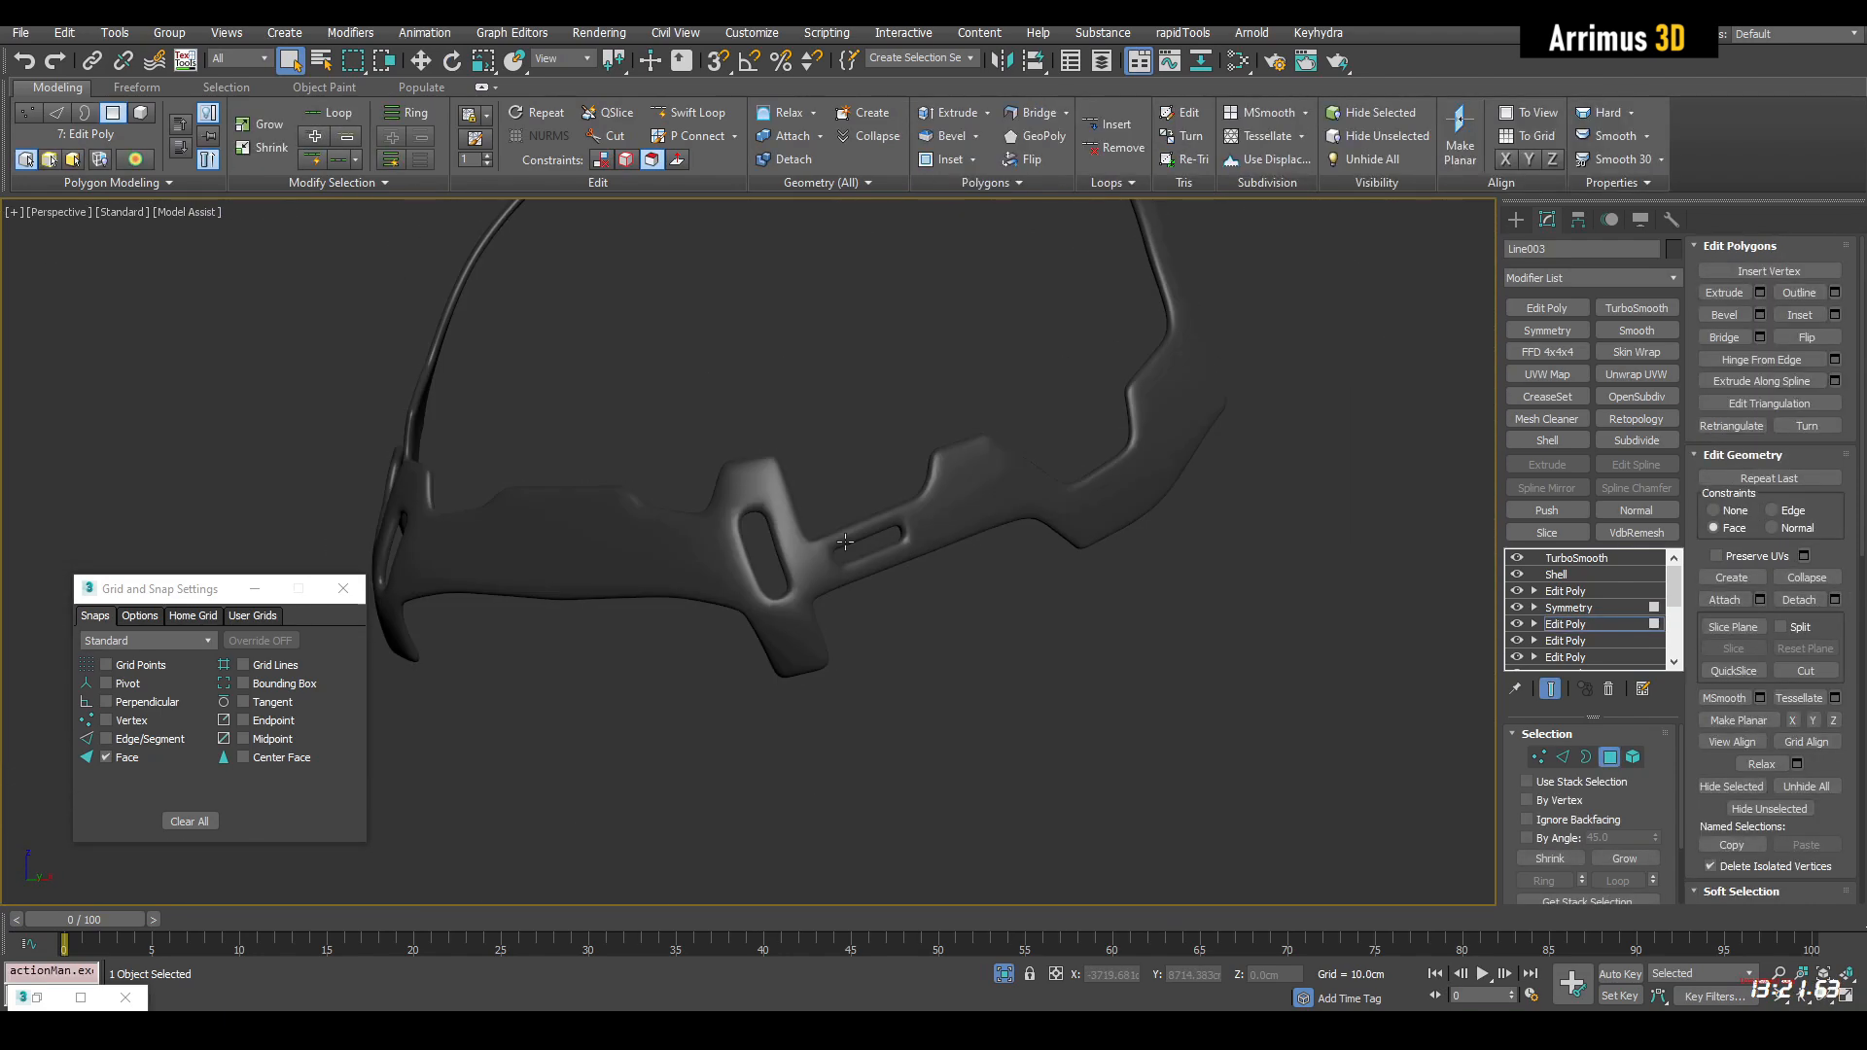
pyautogui.press('F4')
# Delete a run of polygons along the inner edge of the narrow vertical side strip to form a notch
pyautogui.keyDown('alt'); pyautogui.moveTo(761, 534); pyautogui.dragTo(1069, 632, button='middle'); pyautogui.keyUp('alt')
pyautogui.press('F4')
pyautogui.press('4')
pyautogui.scroll(3, 1112, 504)
pyautogui.moveTo(1038, 523); pyautogui.dragTo(1023, 631, button='middle')
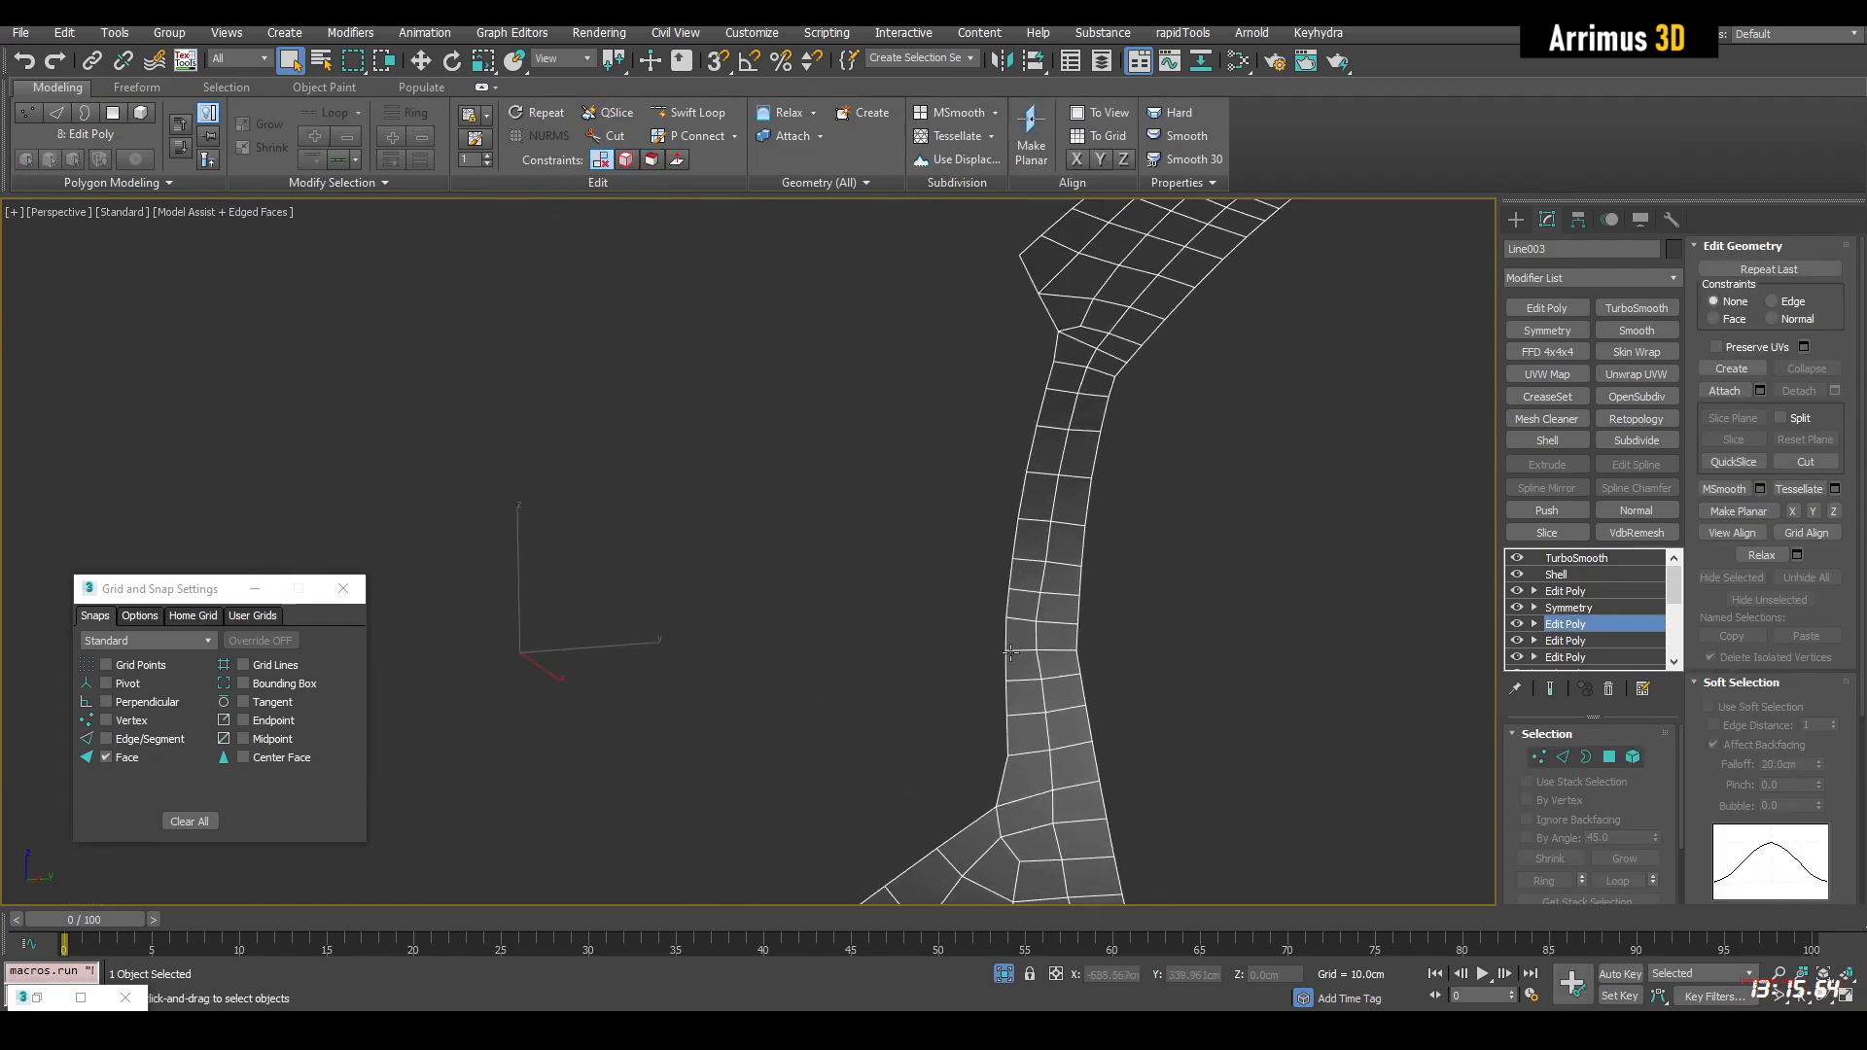
pyautogui.press('4')
pyautogui.moveTo(1024, 668); pyautogui.dragTo(1037, 494)
pyautogui.press('Delete')
# Slide the vertices at both ends of the side-strip notch along their edges to slant its corners, using the Edge constraint
pyautogui.moveTo(1021, 627); pyautogui.dragTo(1046, 522, button='middle')
pyautogui.press('1')
pyautogui.moveTo(1013, 551); pyautogui.dragTo(1019, 604)
pyautogui.scroll(2, 1047, 590)
pyautogui.press('w')
pyautogui.hotkey('shift', 'x')
pyautogui.moveTo(1095, 494); pyautogui.dragTo(1043, 632, button='middle')
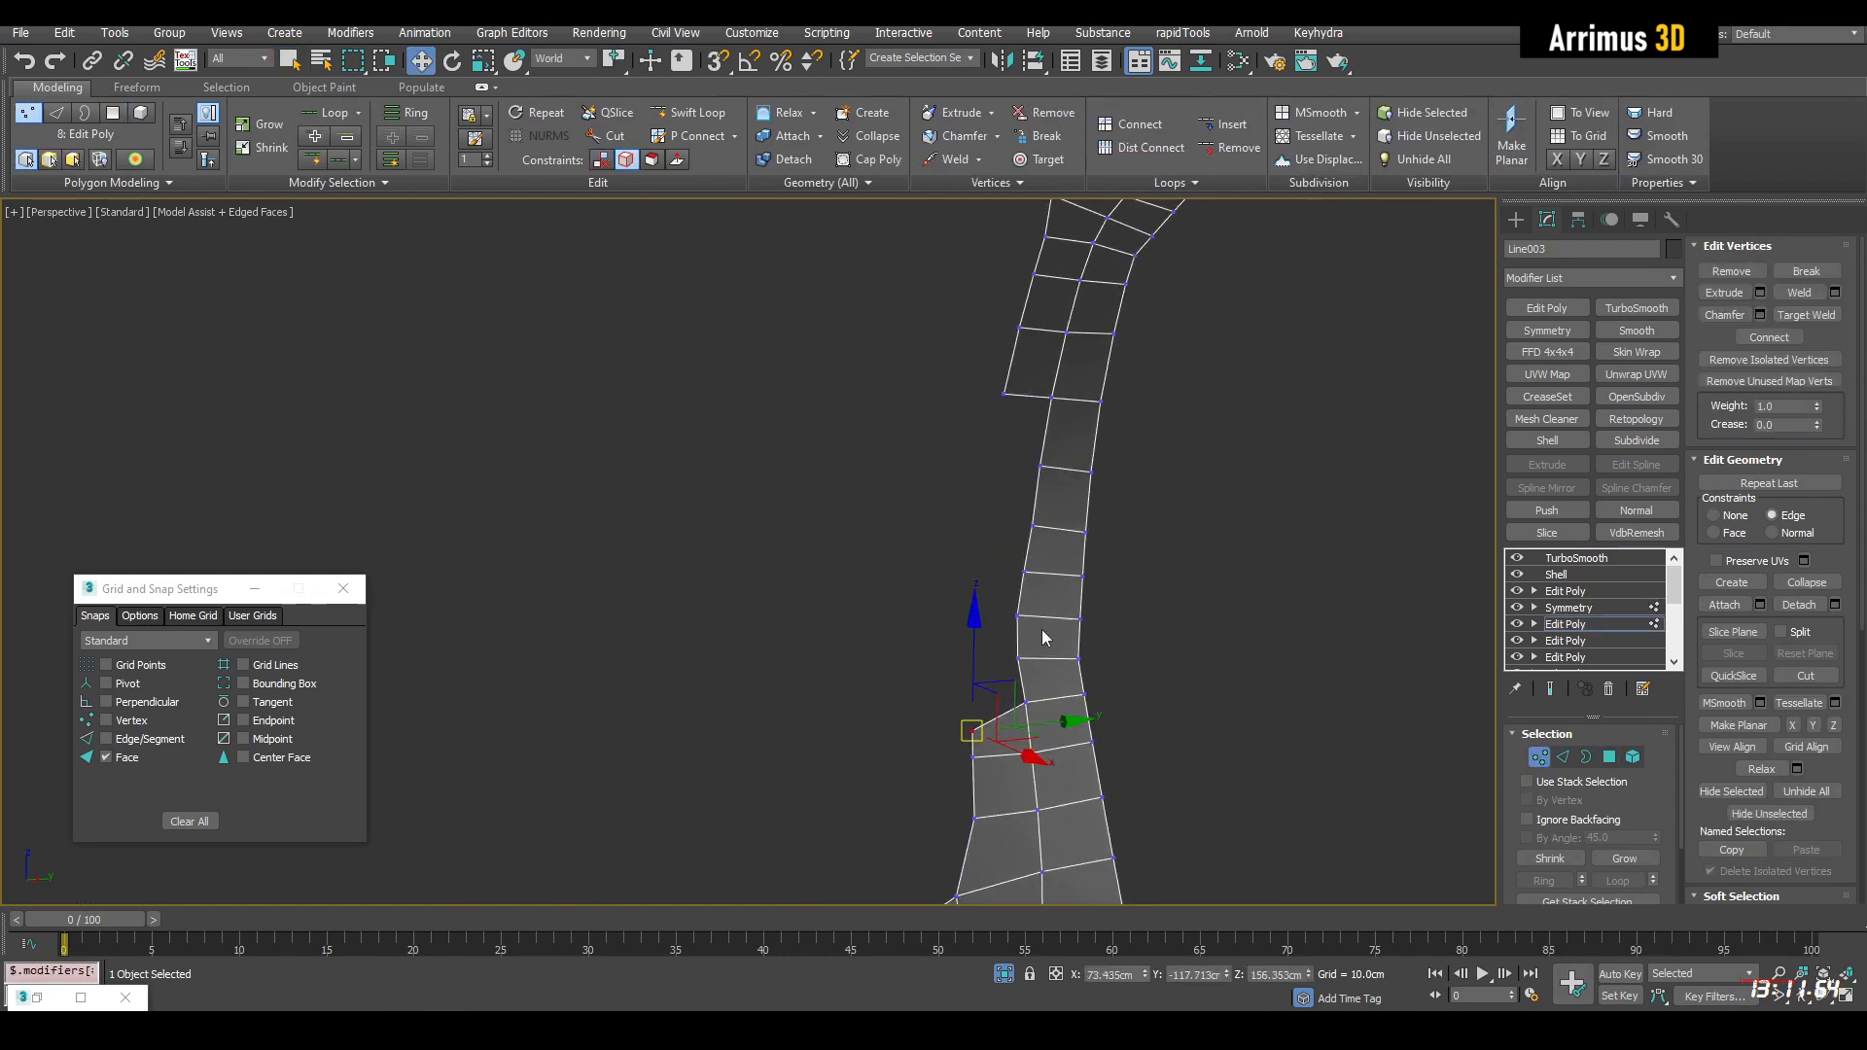
pyautogui.moveTo(1031, 700); pyautogui.dragTo(1018, 712)
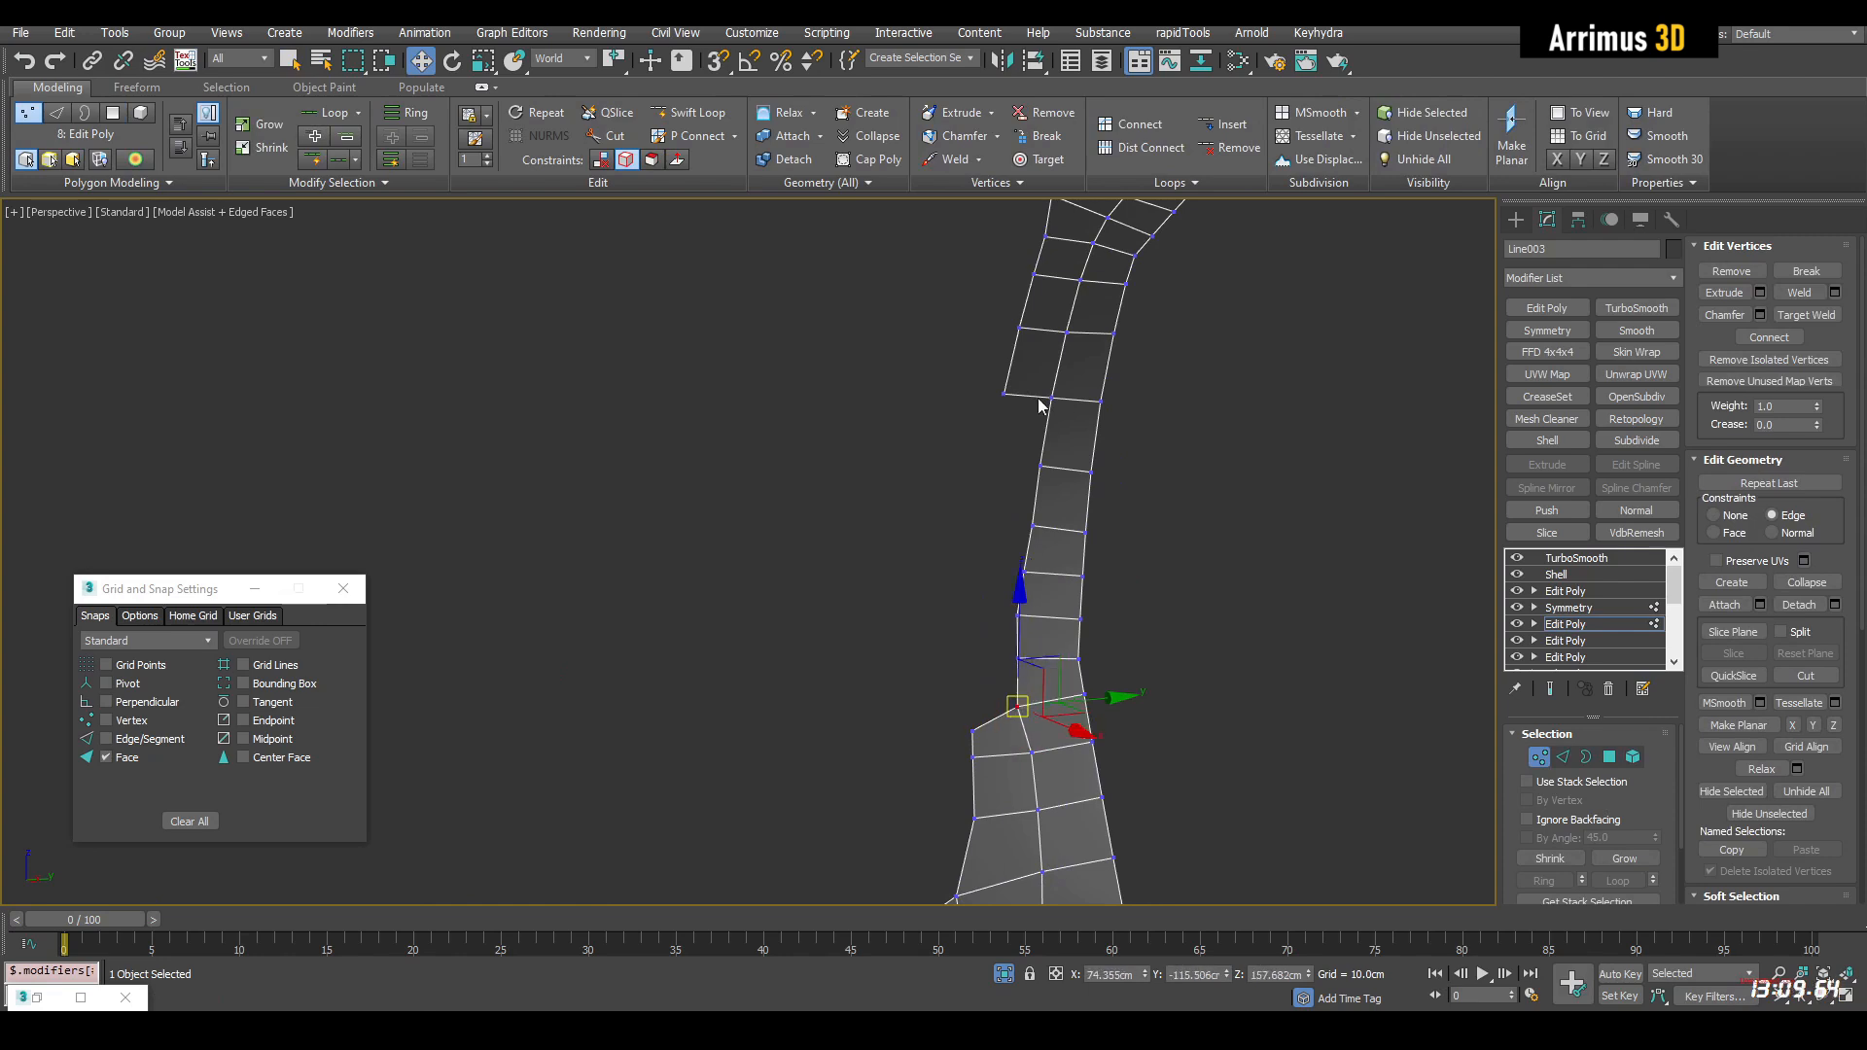
pyautogui.keyDown('alt'); pyautogui.moveTo(1041, 426); pyautogui.dragTo(1006, 333, button='middle'); pyautogui.keyUp('alt')
pyautogui.moveTo(1027, 329); pyautogui.dragTo(1031, 322)
pyautogui.hotkey('shift', 'x')
pyautogui.moveTo(1034, 340); pyautogui.dragTo(928, 451, button='middle')
pyautogui.press('q')
# Select the interior polygons of the wide upper side section and delete them to open a hole
pyautogui.click(1059, 440)
pyautogui.scroll(-5, 1059, 428)
pyautogui.moveTo(1064, 292); pyautogui.dragTo(1016, 481, button='middle')
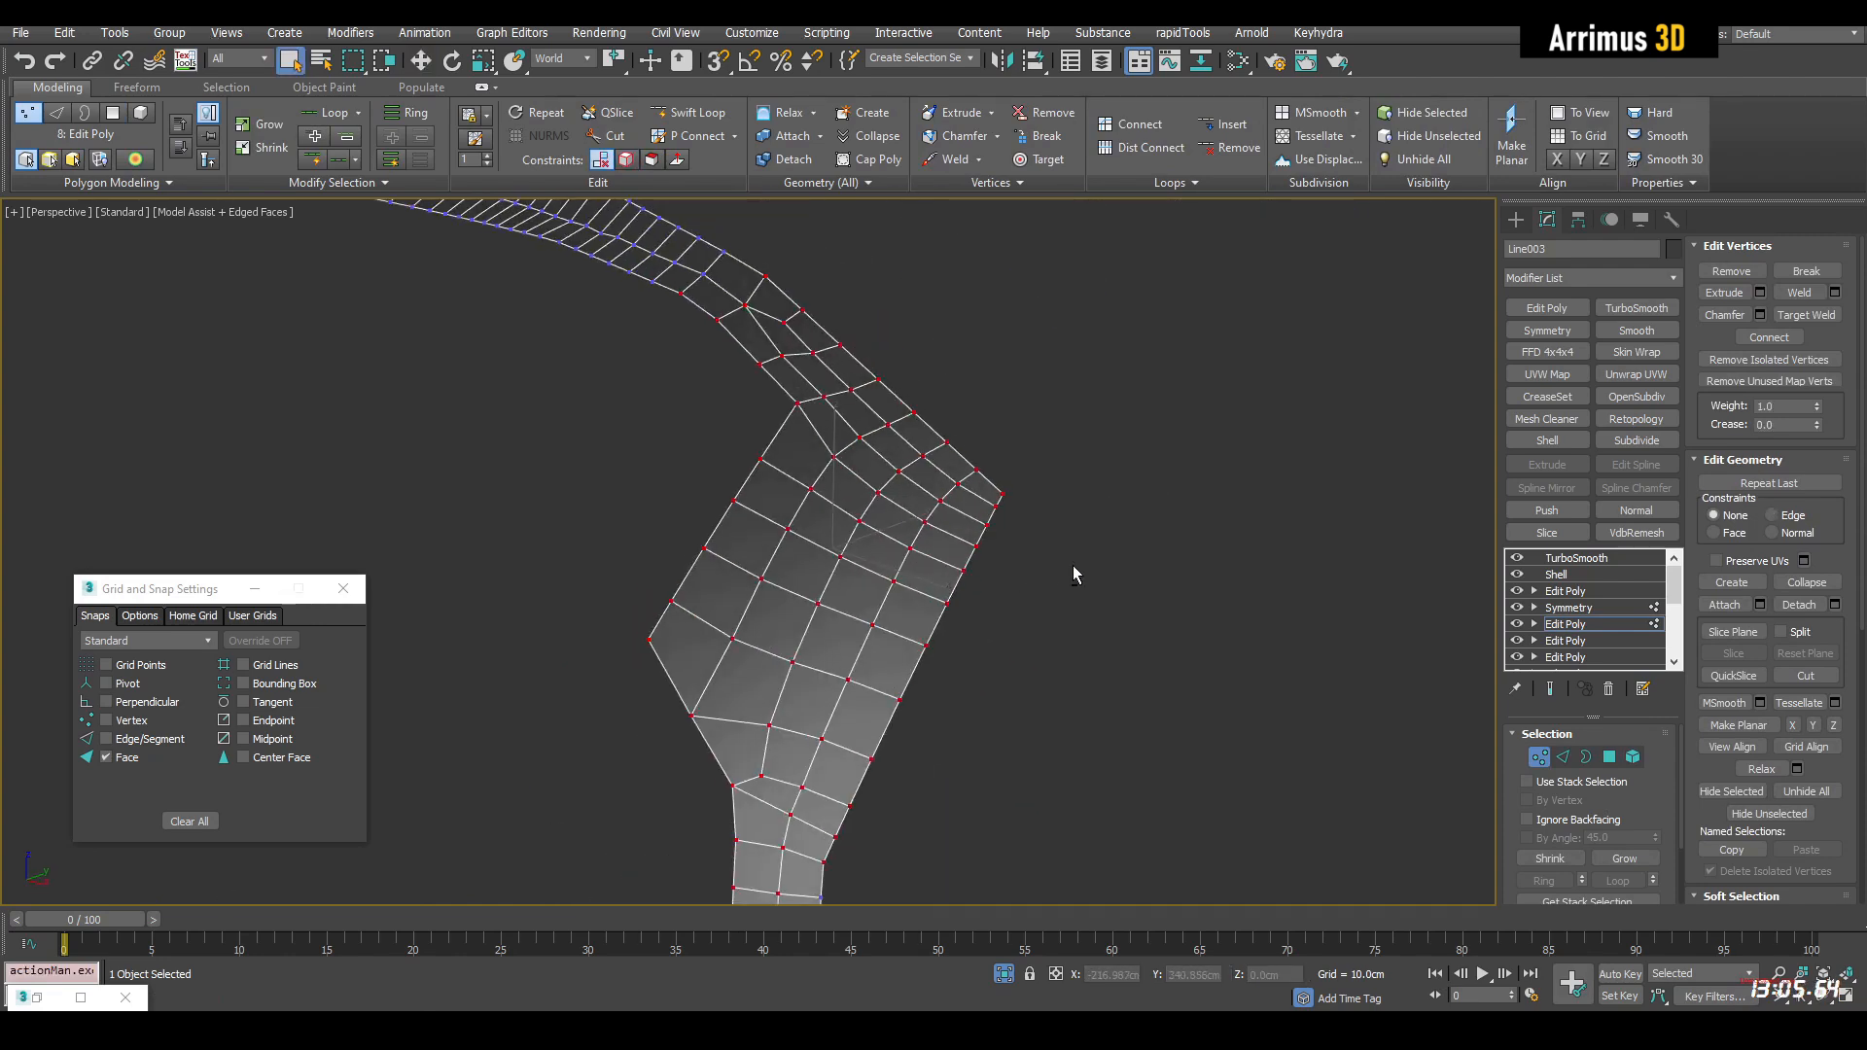
pyautogui.press('4')
pyautogui.click(864, 625)
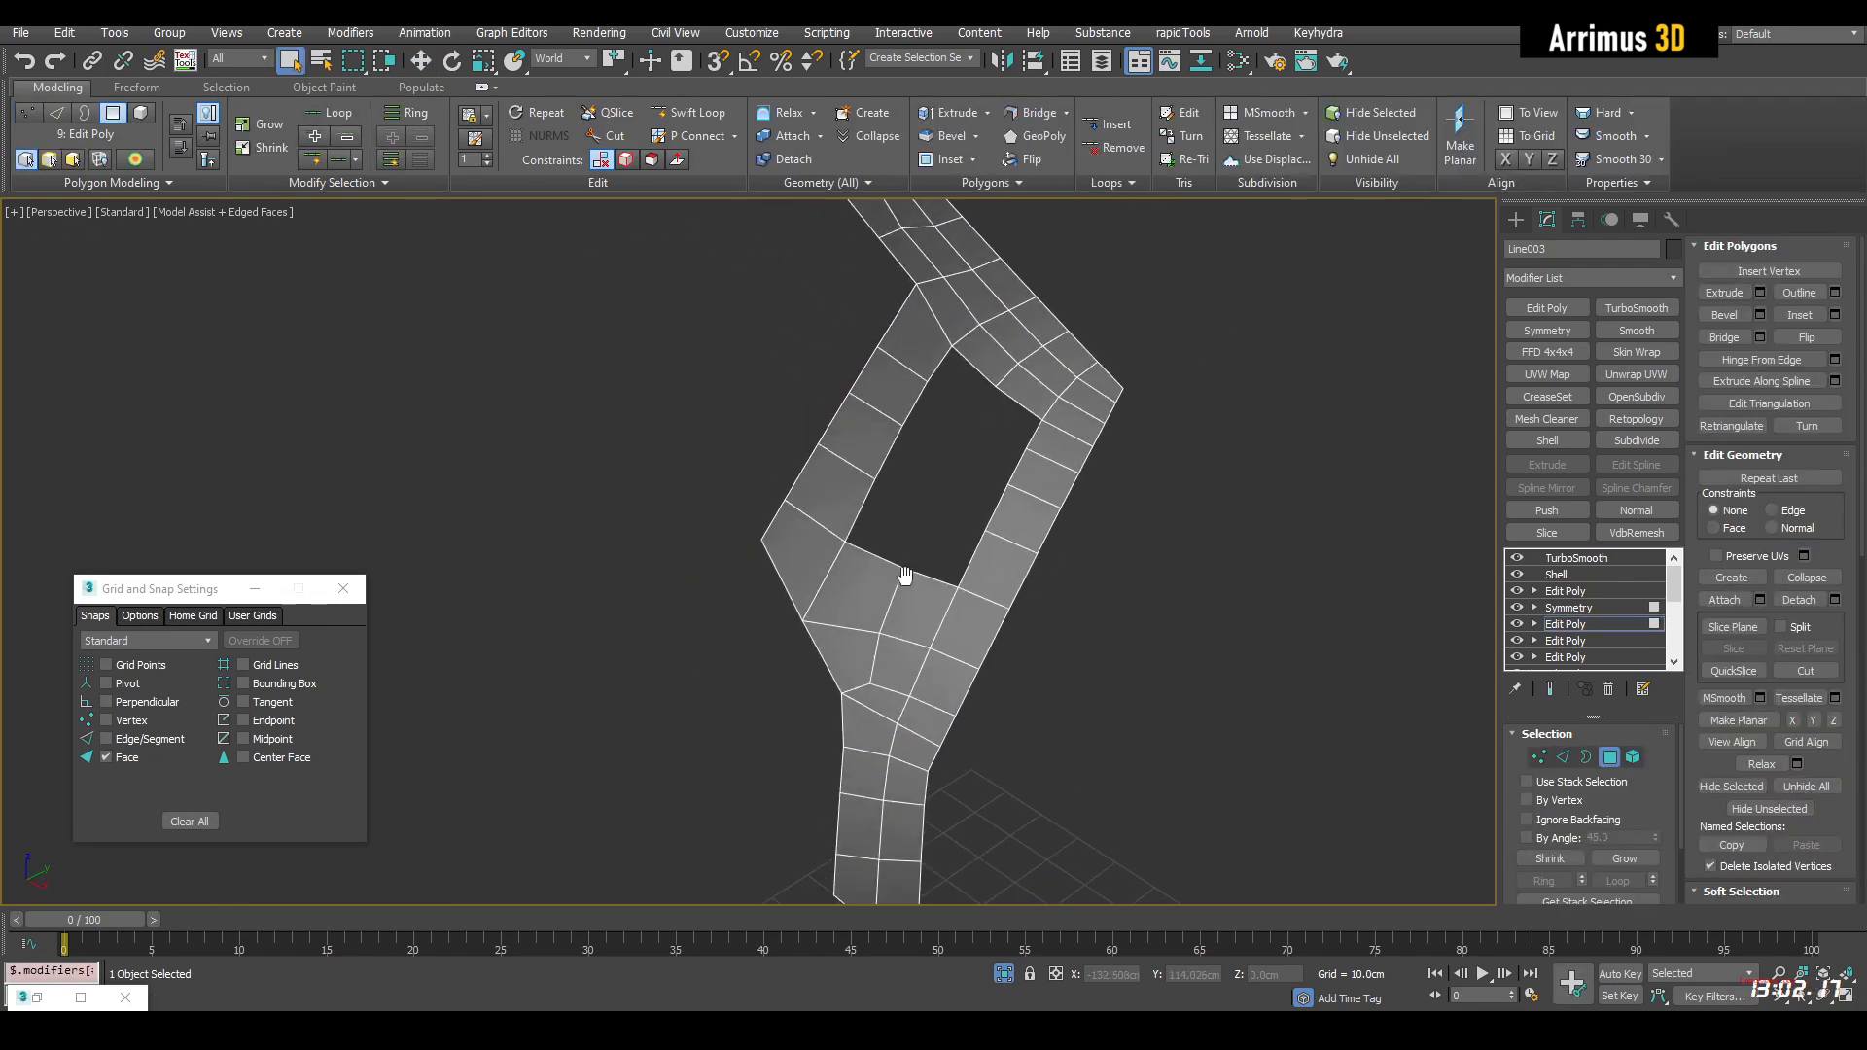
# Slide the upper hole's corner vertices along their edges to even out its outline, and preview the smoothed frame
pyautogui.press('1')
pyautogui.press('w')
pyautogui.click(887, 576)
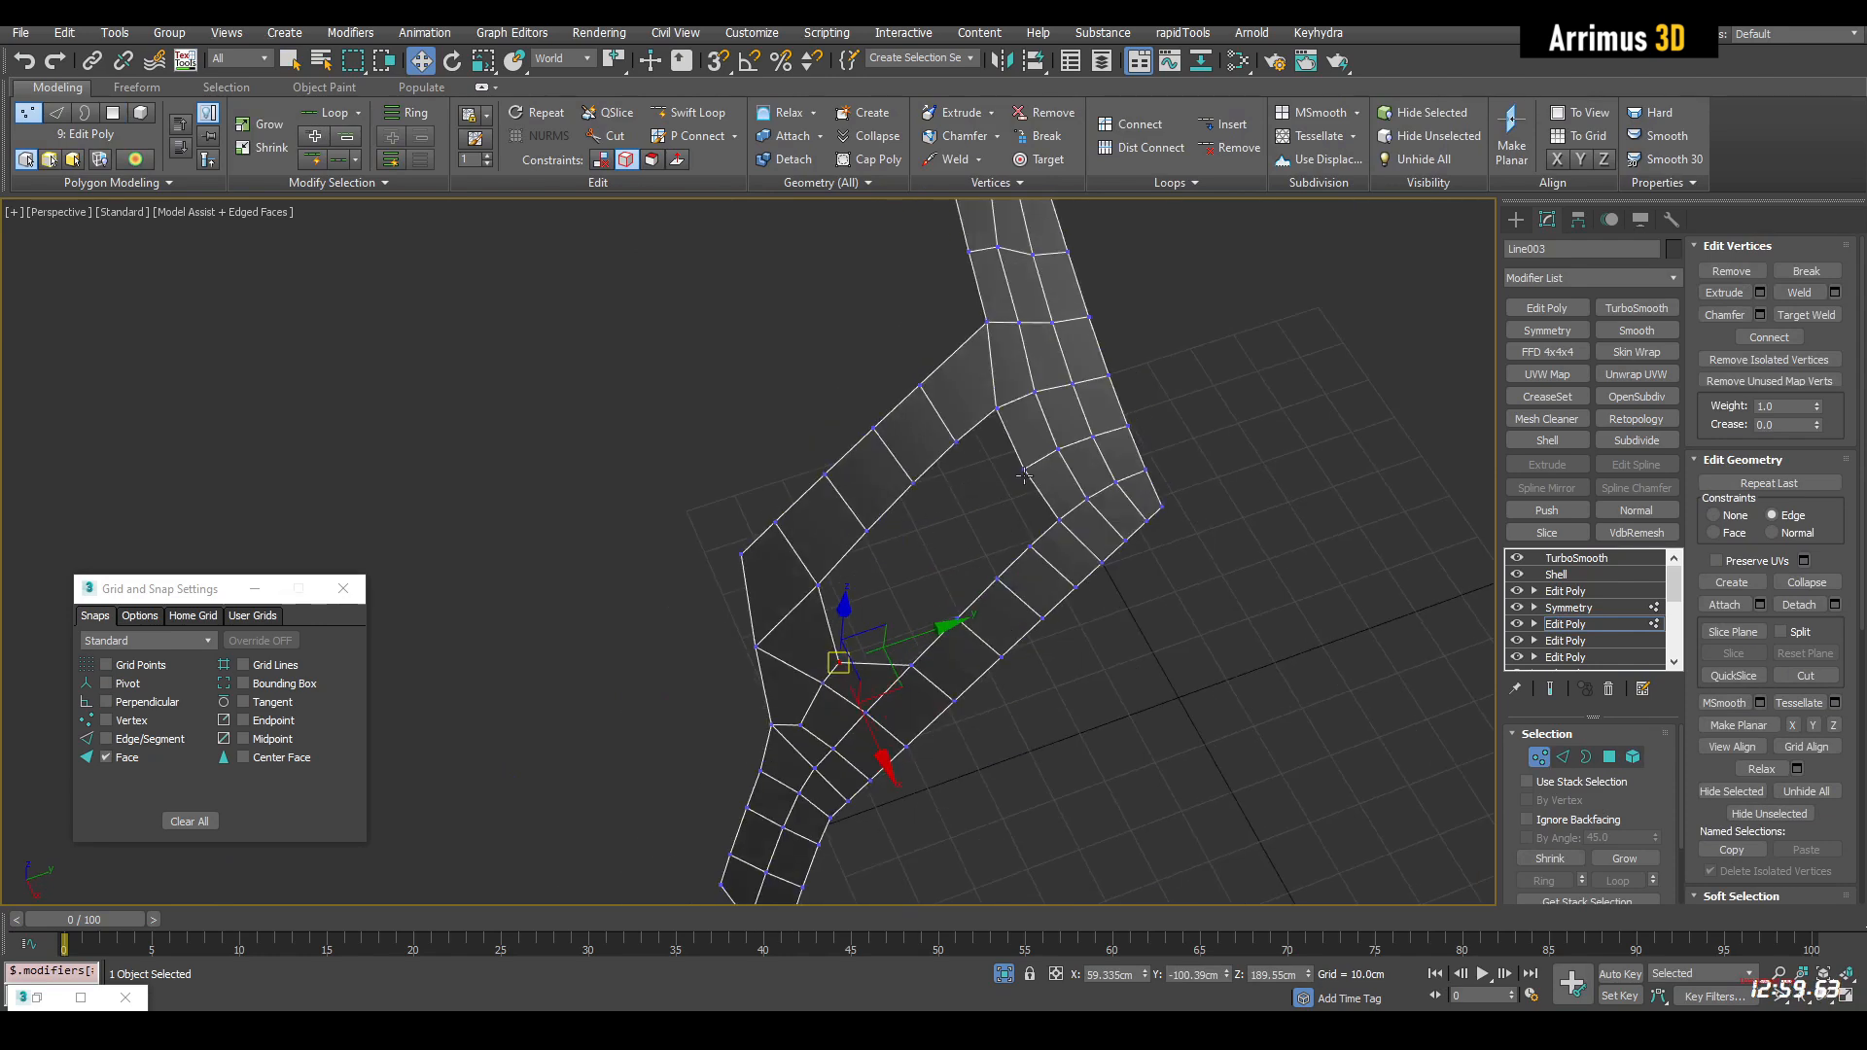
pyautogui.moveTo(999, 401); pyautogui.dragTo(985, 414)
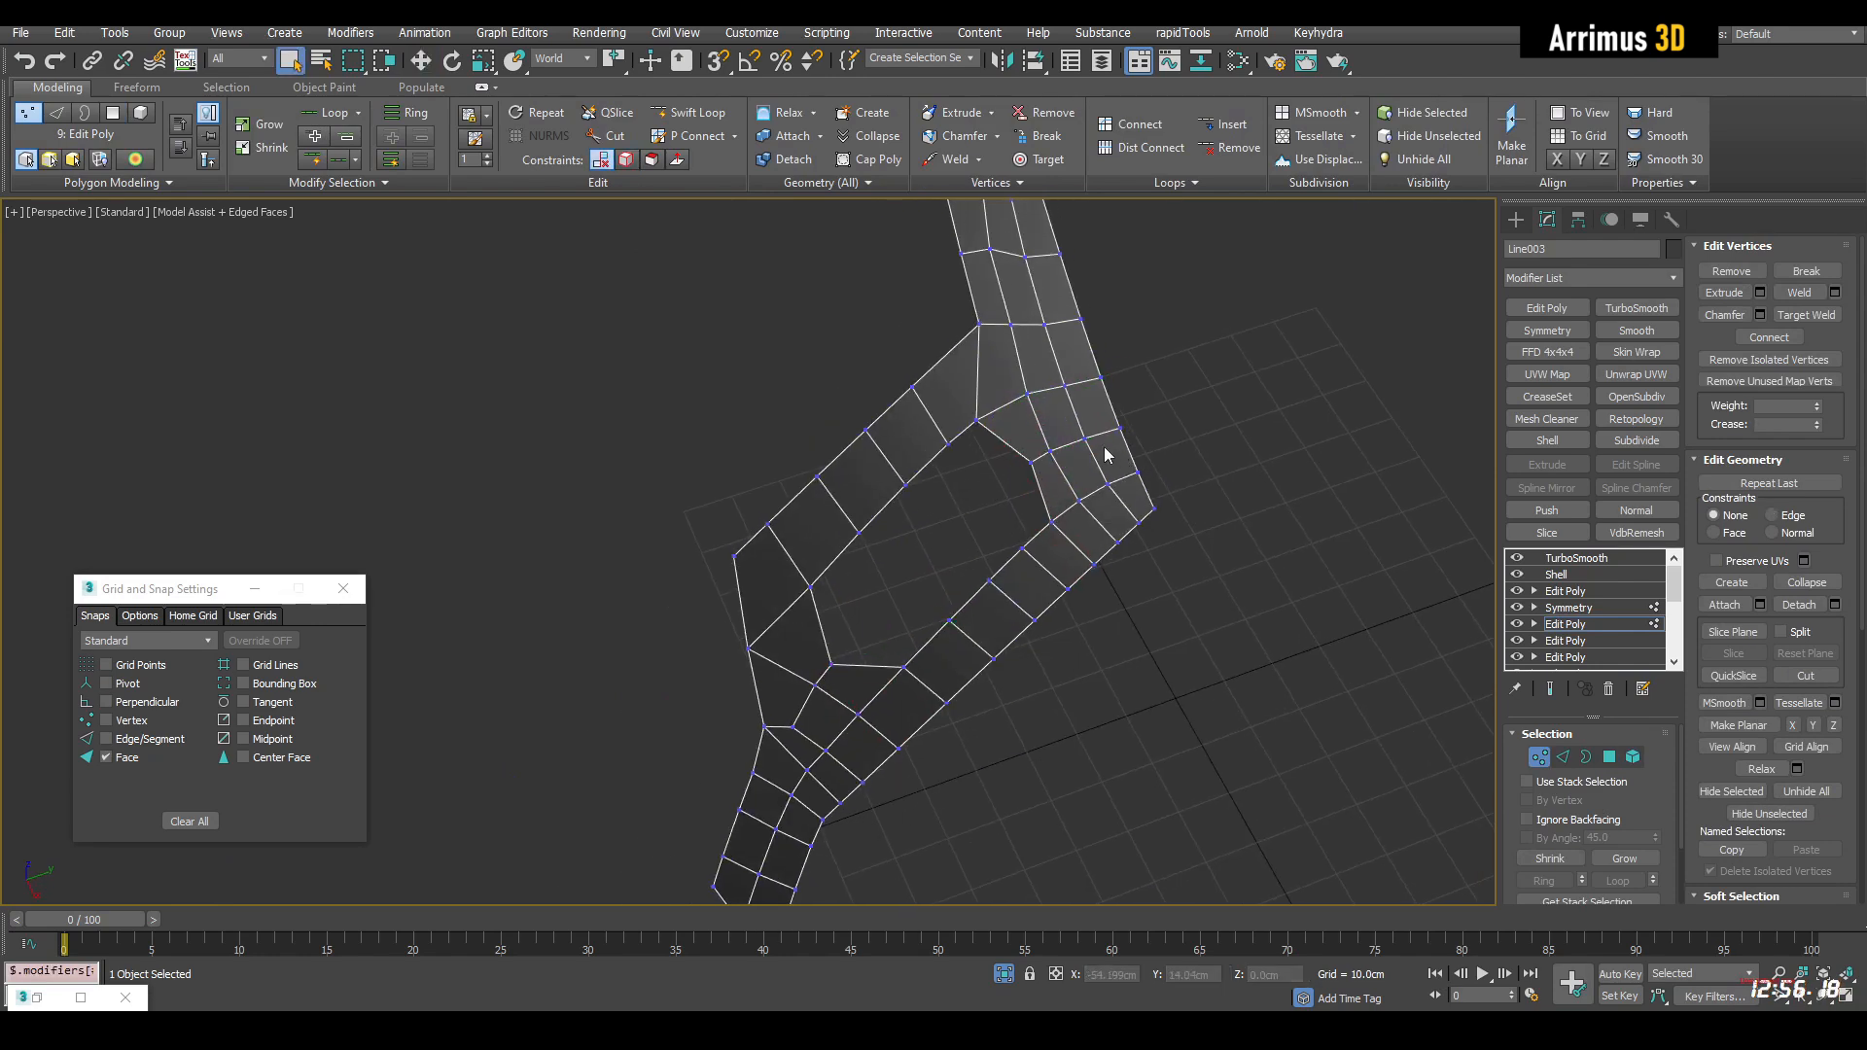
pyautogui.hotkey('shift', 'e')
pyautogui.press('F4')
pyautogui.keyDown('alt'); pyautogui.moveTo(1104, 455); pyautogui.dragTo(1085, 563, button='middle'); pyautogui.keyUp('alt')
pyautogui.press('1')
pyautogui.scroll(-4, 1029, 533)
pyautogui.press('1')
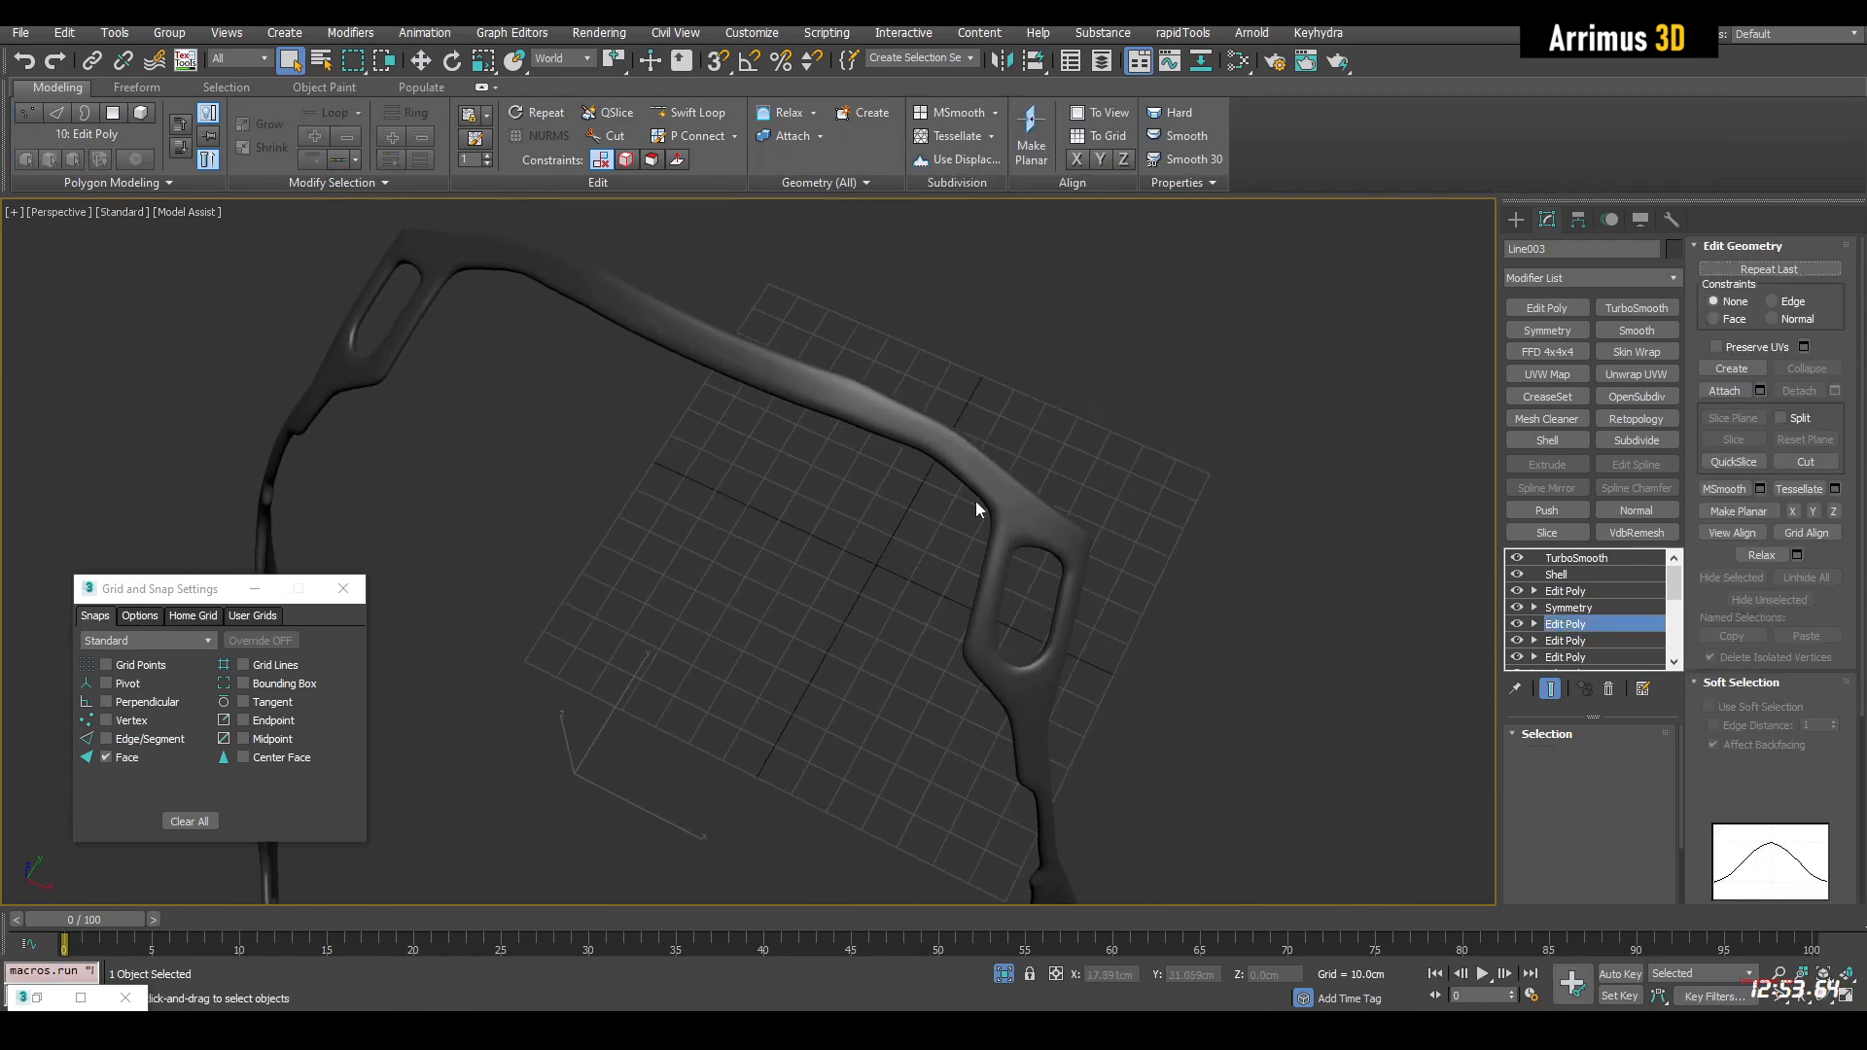
# Cut a lengthwise row of edges through the upper polygons of the top strip, from its corner bend to the mirror end
pyautogui.hotkey('shift', 'e')
pyautogui.press('F4')
pyautogui.scroll(3, 883, 442)
pyautogui.press('4')
pyautogui.scroll(3, 905, 412)
pyautogui.keyDown('alt'); pyautogui.moveTo(905, 411); pyautogui.dragTo(1139, 477, button='middle'); pyautogui.keyUp('alt')
pyautogui.press('1')
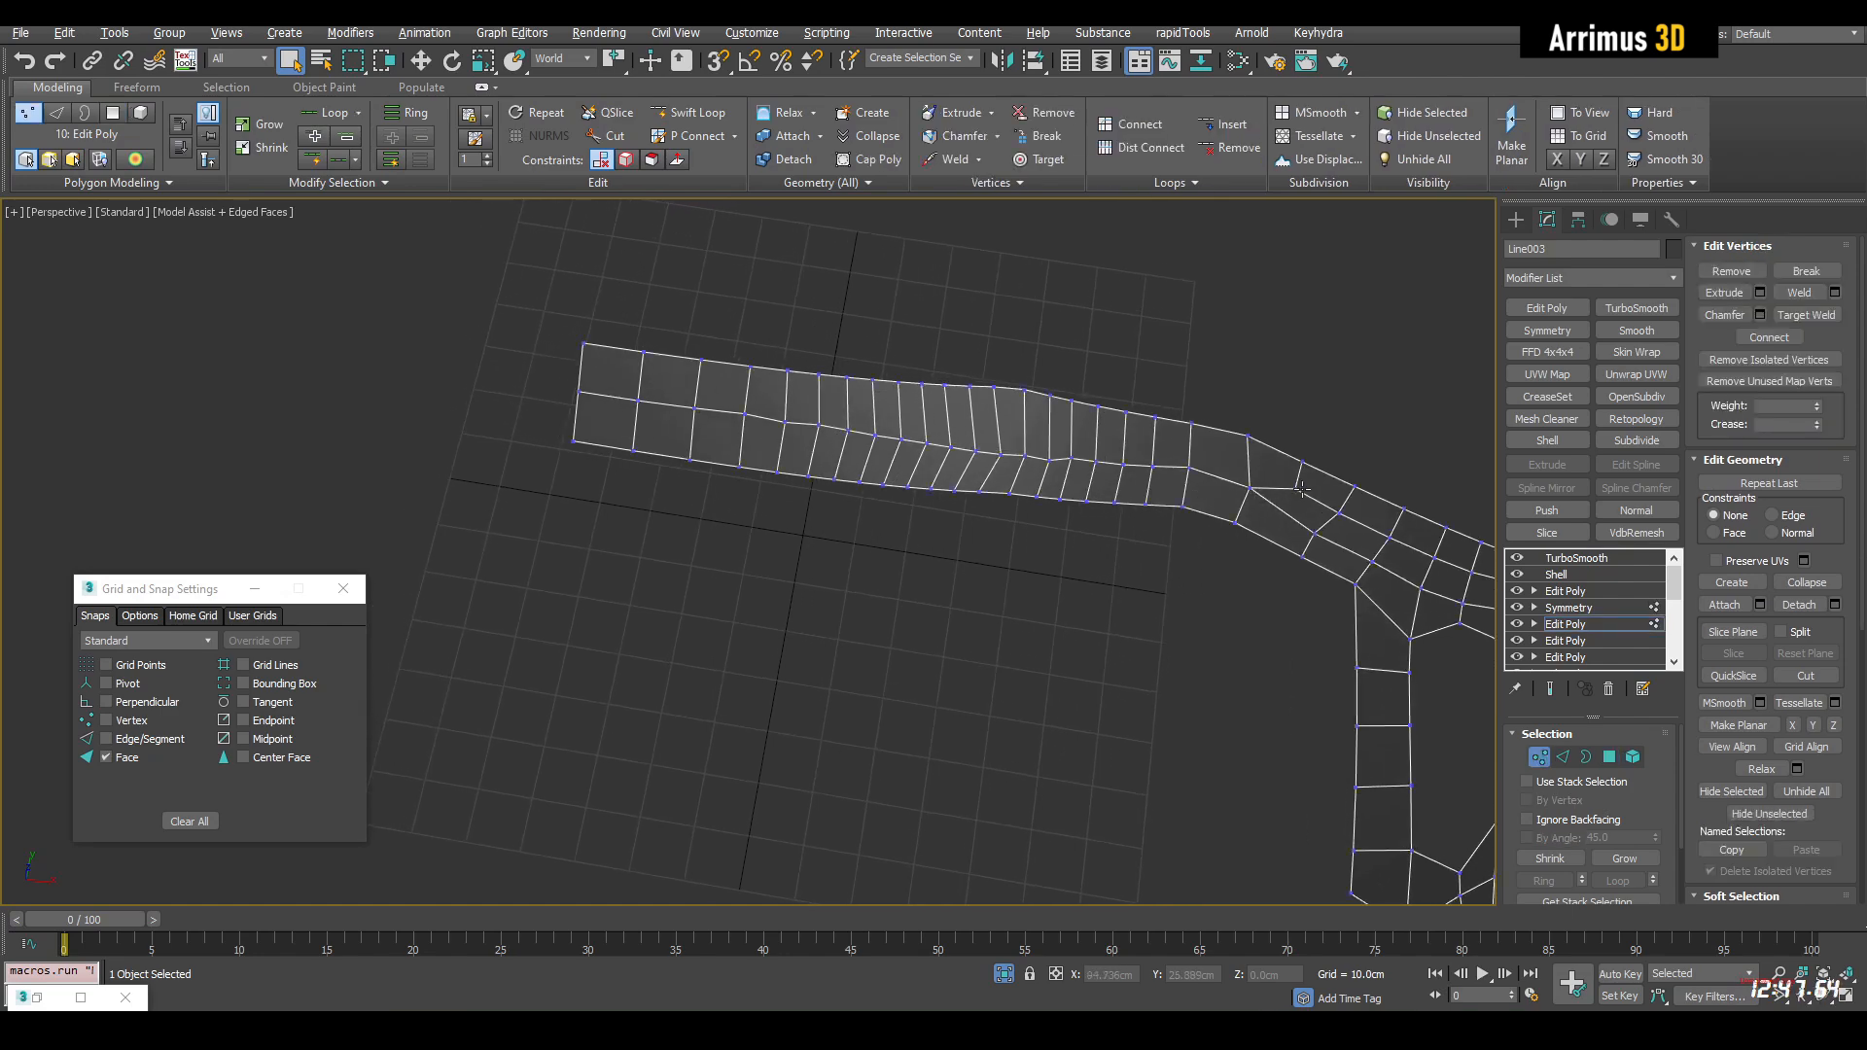
pyautogui.hotkey('alt', 'c')
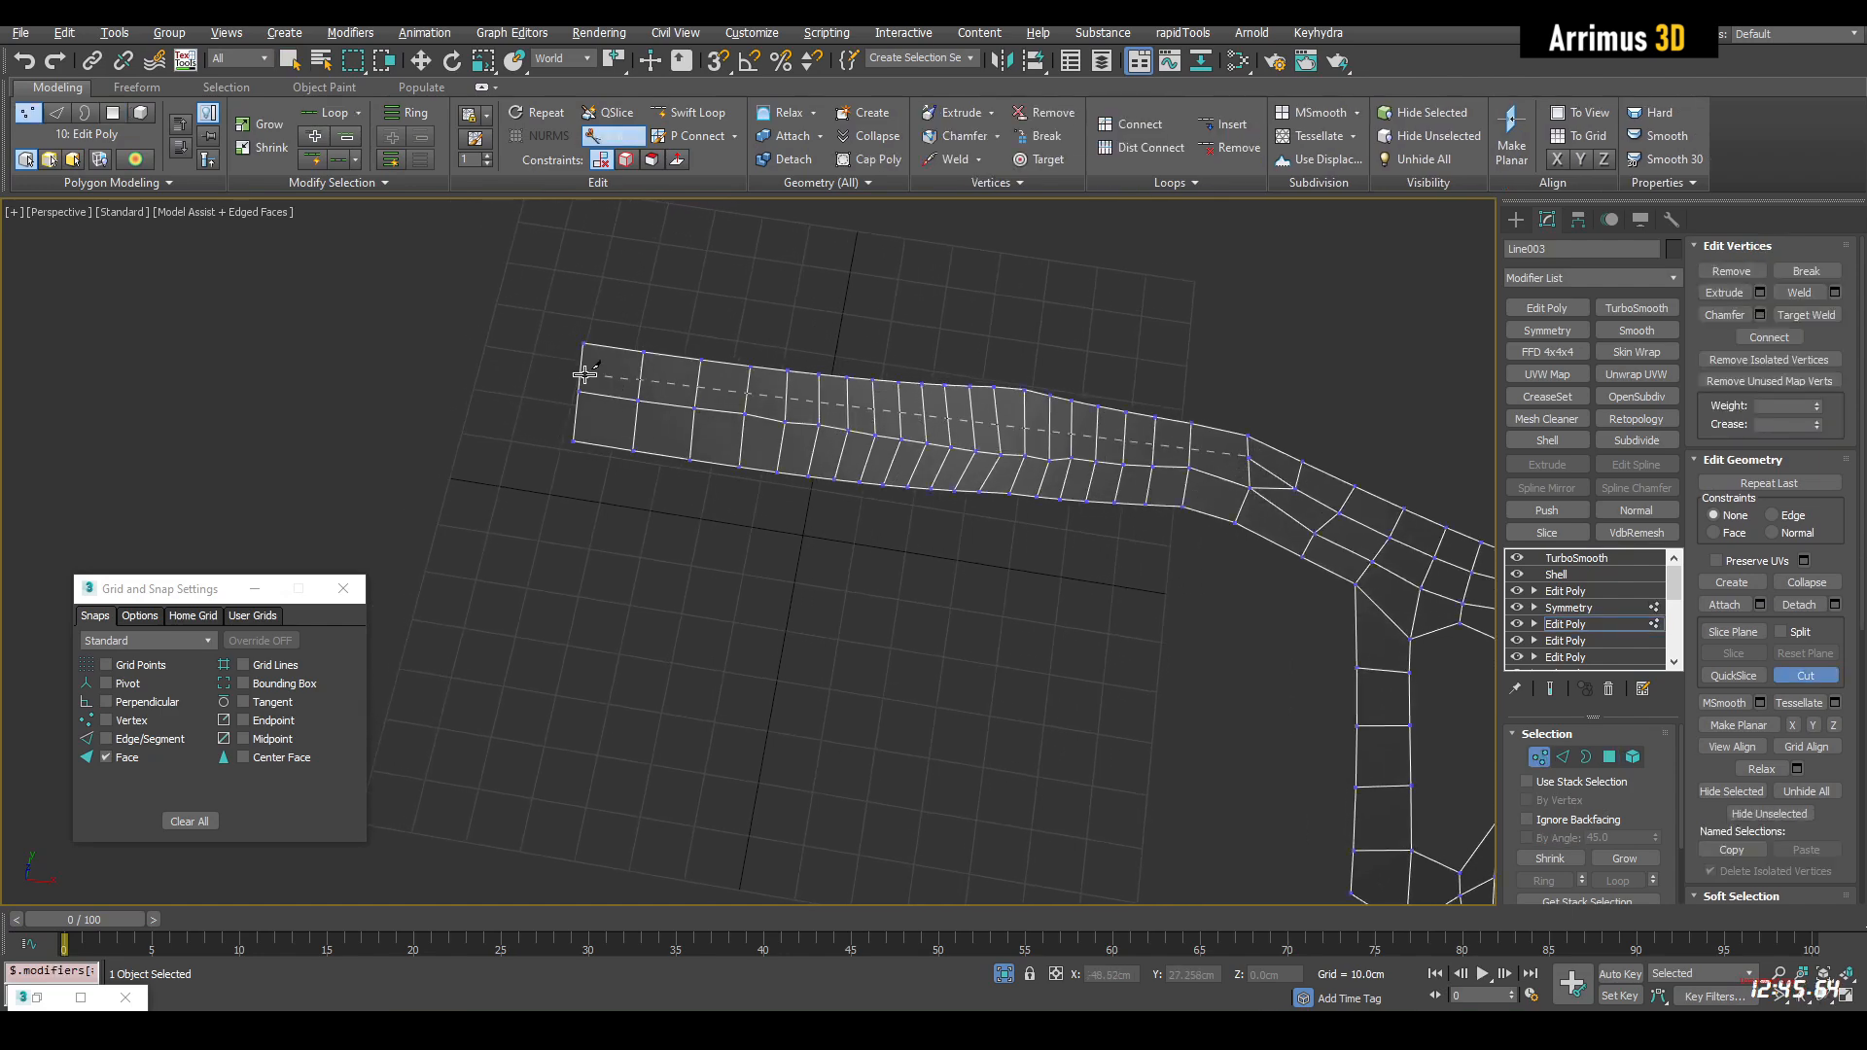
pyautogui.rightClick(865, 380)
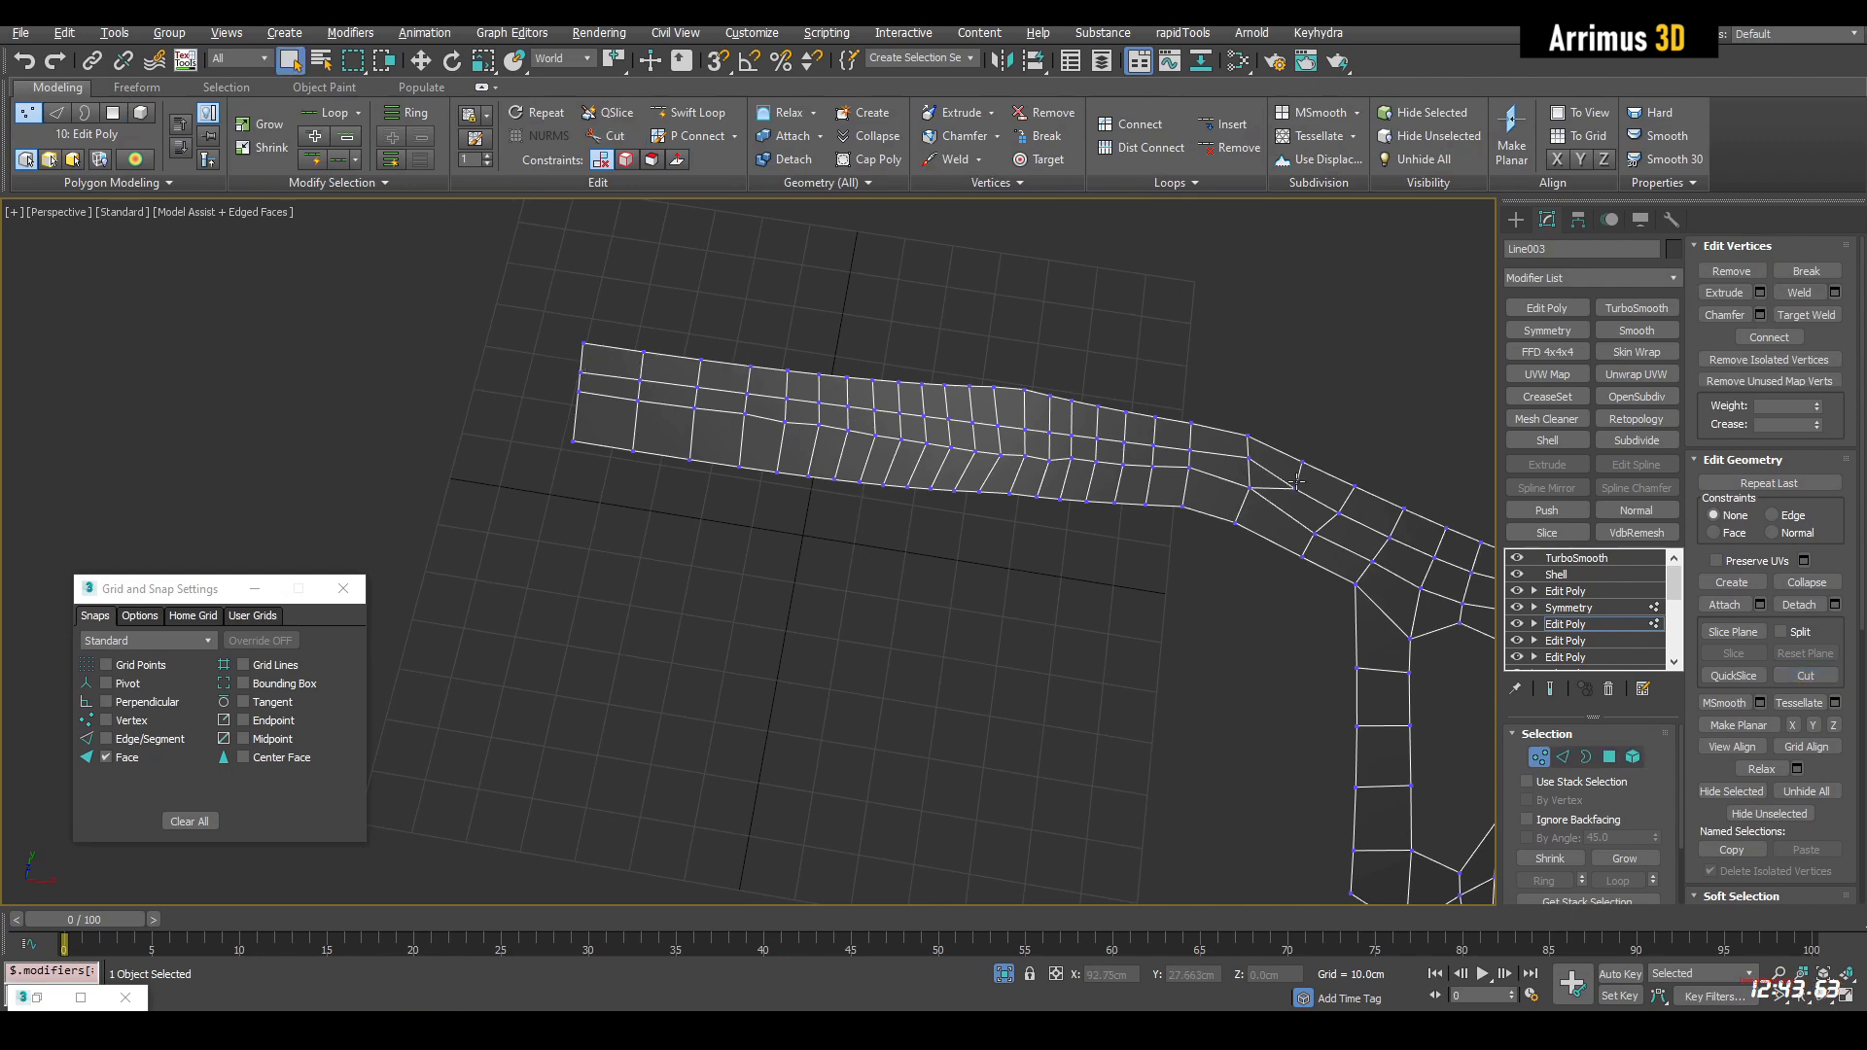
pyautogui.press('2')
# Select alternate cross edge loops along the dense part of the top strip and remove them together with their vertices
pyautogui.press('2')
pyautogui.hotkey('alt', 'q')
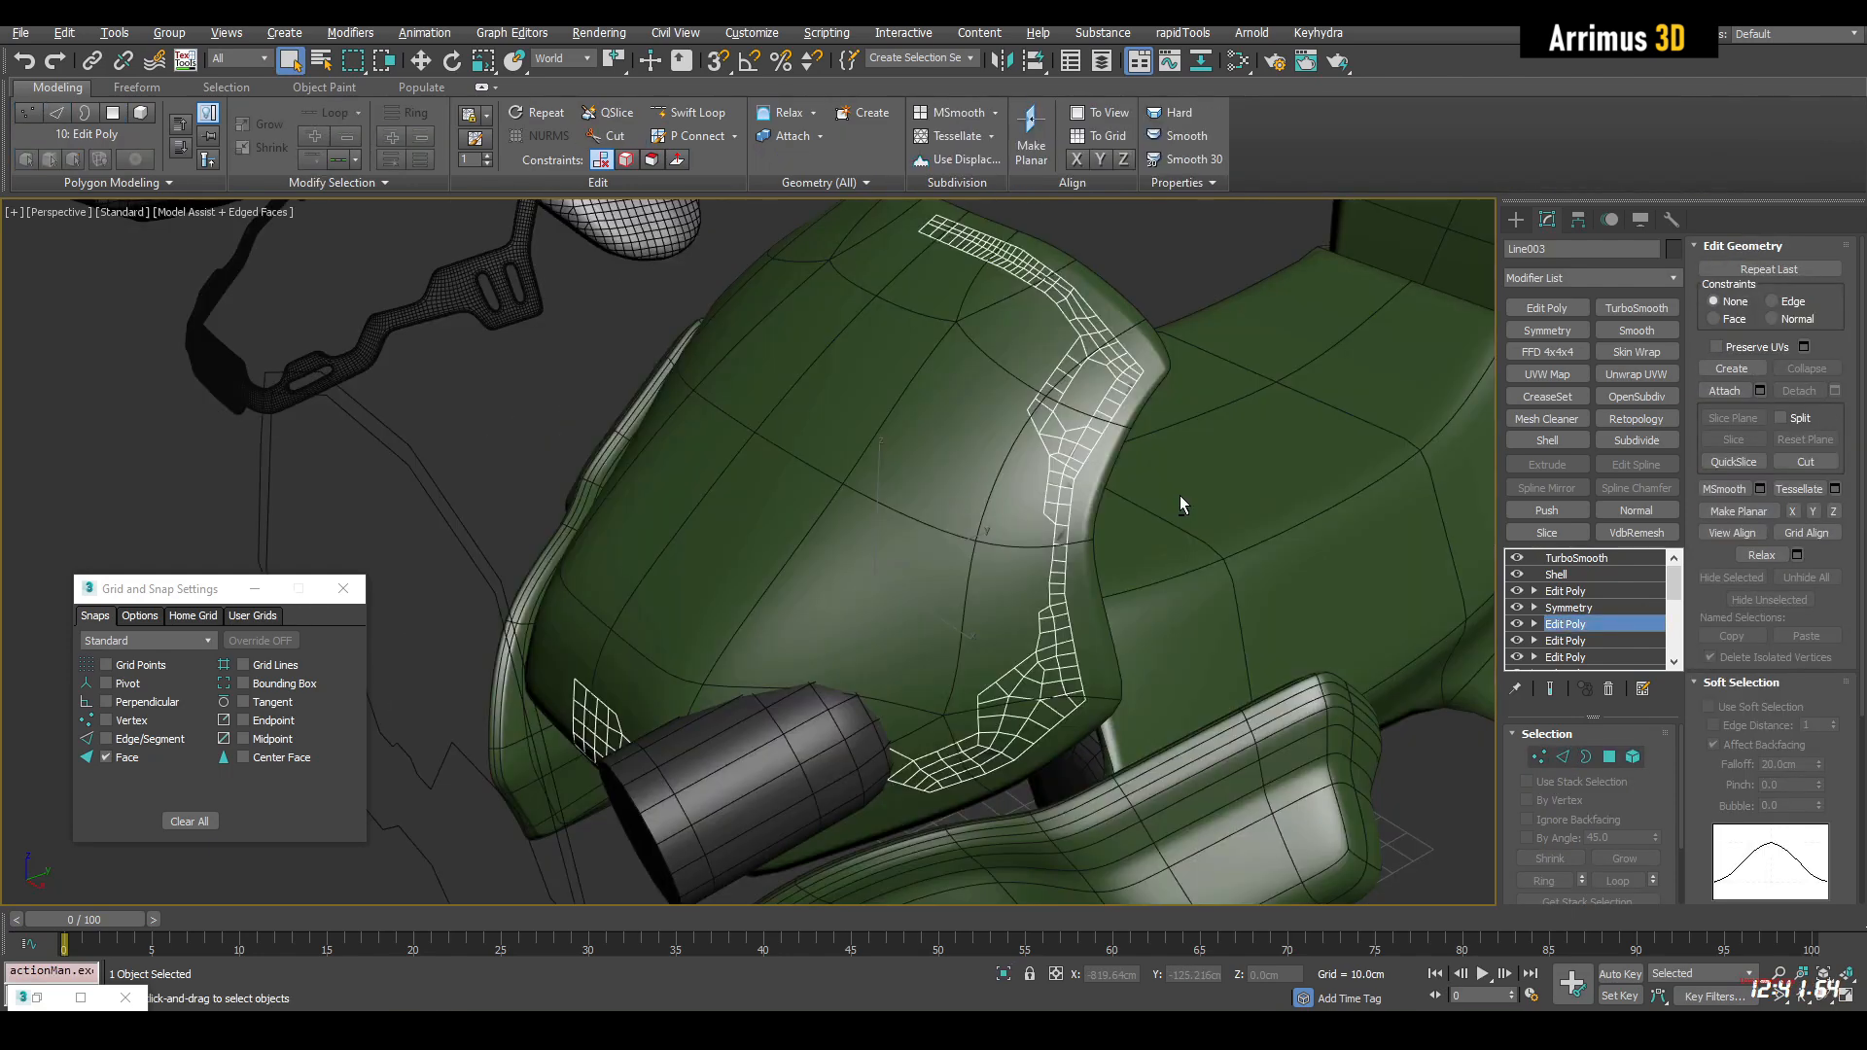
pyautogui.keyDown('alt'); pyautogui.moveTo(1013, 486); pyautogui.dragTo(964, 497, button='middle'); pyautogui.keyUp('alt')
pyautogui.press('4')
pyautogui.click(1051, 484)
pyautogui.press('z')
pyautogui.scroll(-8, 1051, 484)
pyautogui.hotkey('ctrl', 'd')
pyautogui.scroll(-3, 1021, 463)
pyautogui.scroll(3, 1040, 466)
pyautogui.press('2')
pyautogui.click(931, 484)
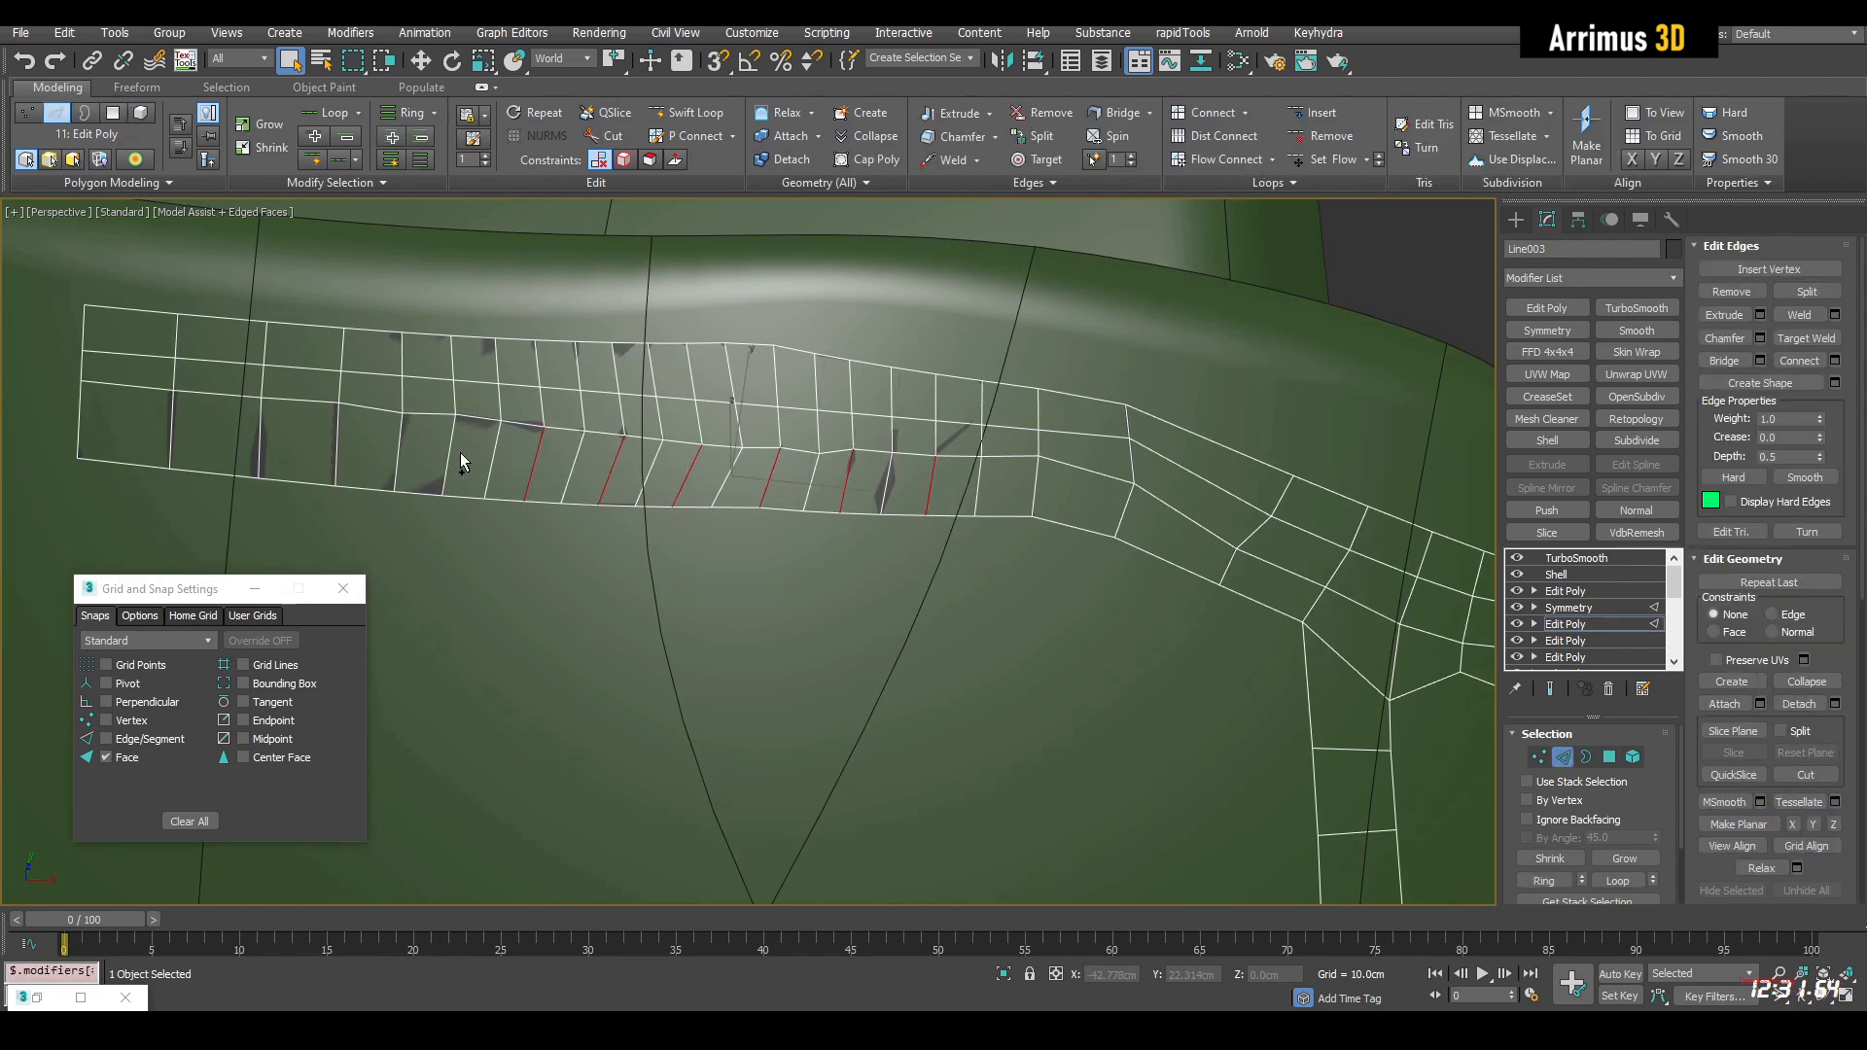
pyautogui.hotkey('ctrl', 'BackSpace')
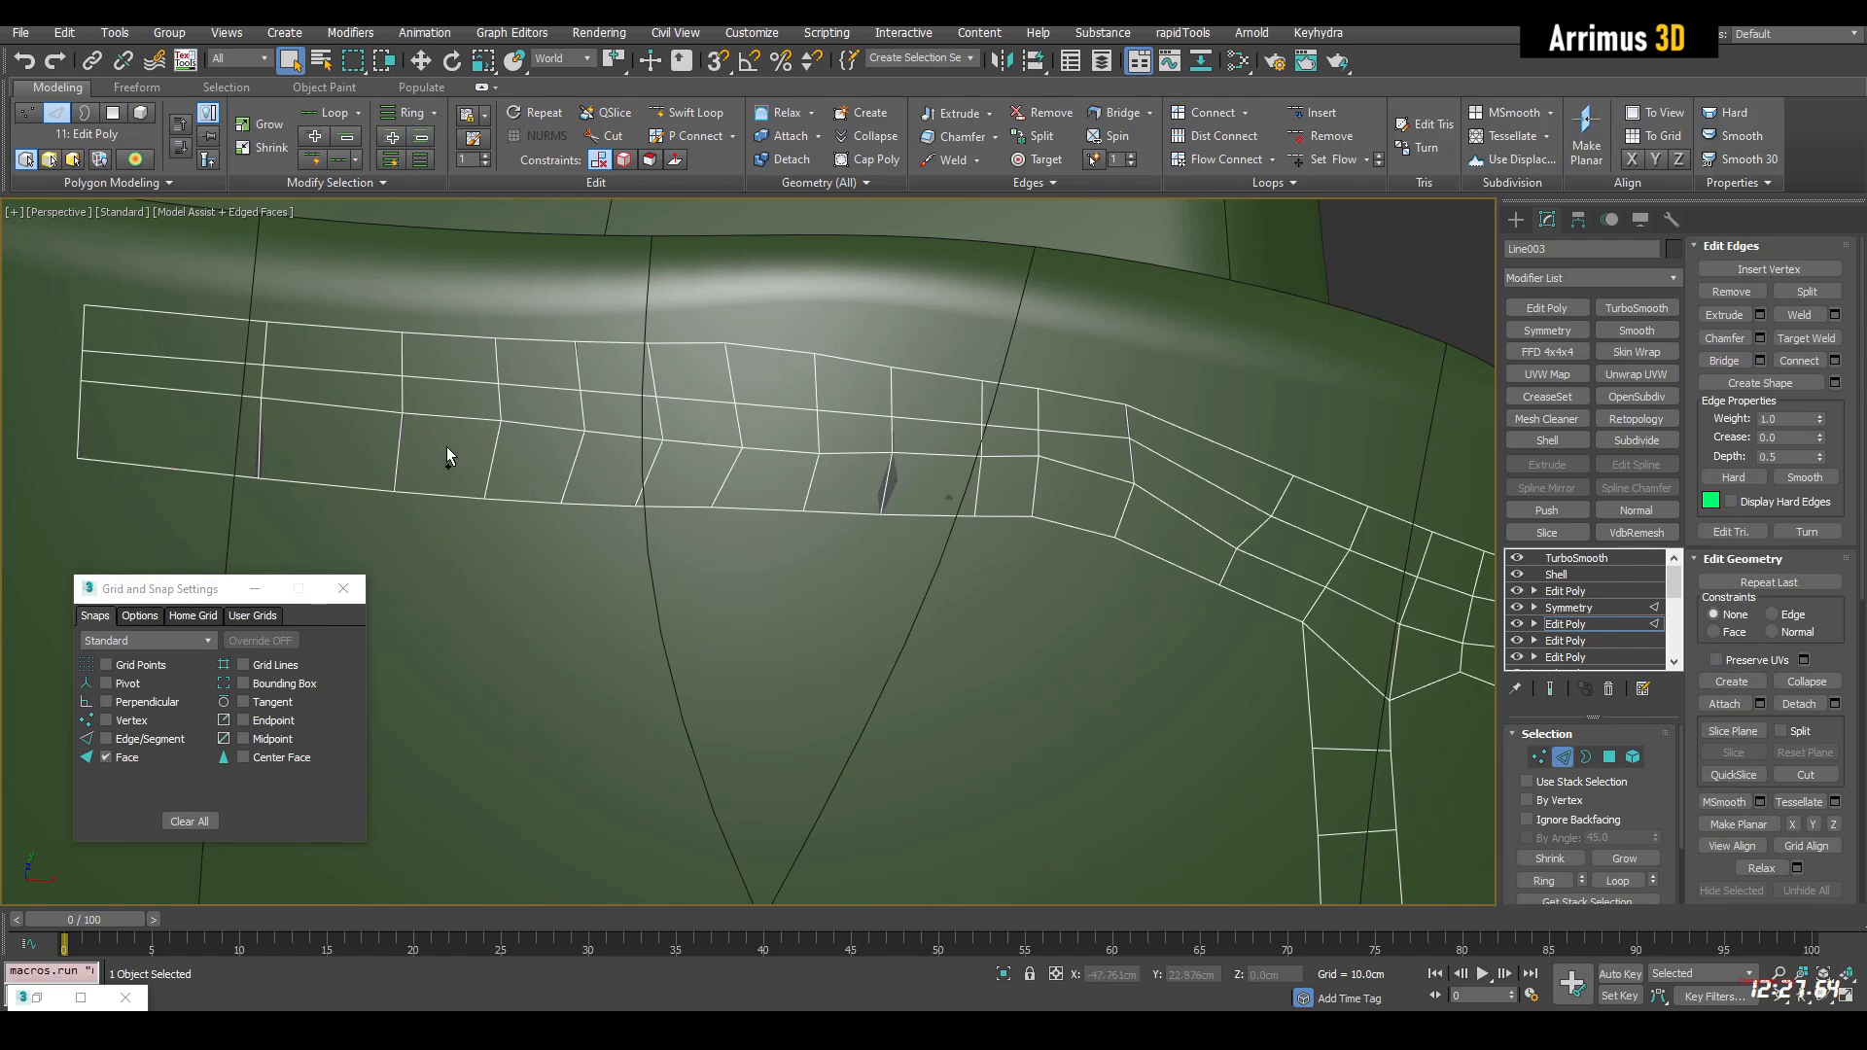
# Select the two lengthwise inner edge loops of the top strip and center them between its borders with Loop Tools
pyautogui.scroll(-3, 406, 443)
pyautogui.scroll(2, 530, 446)
pyautogui.moveTo(747, 421); pyautogui.dragTo(752, 465)
pyautogui.hotkey('alt', 'l')
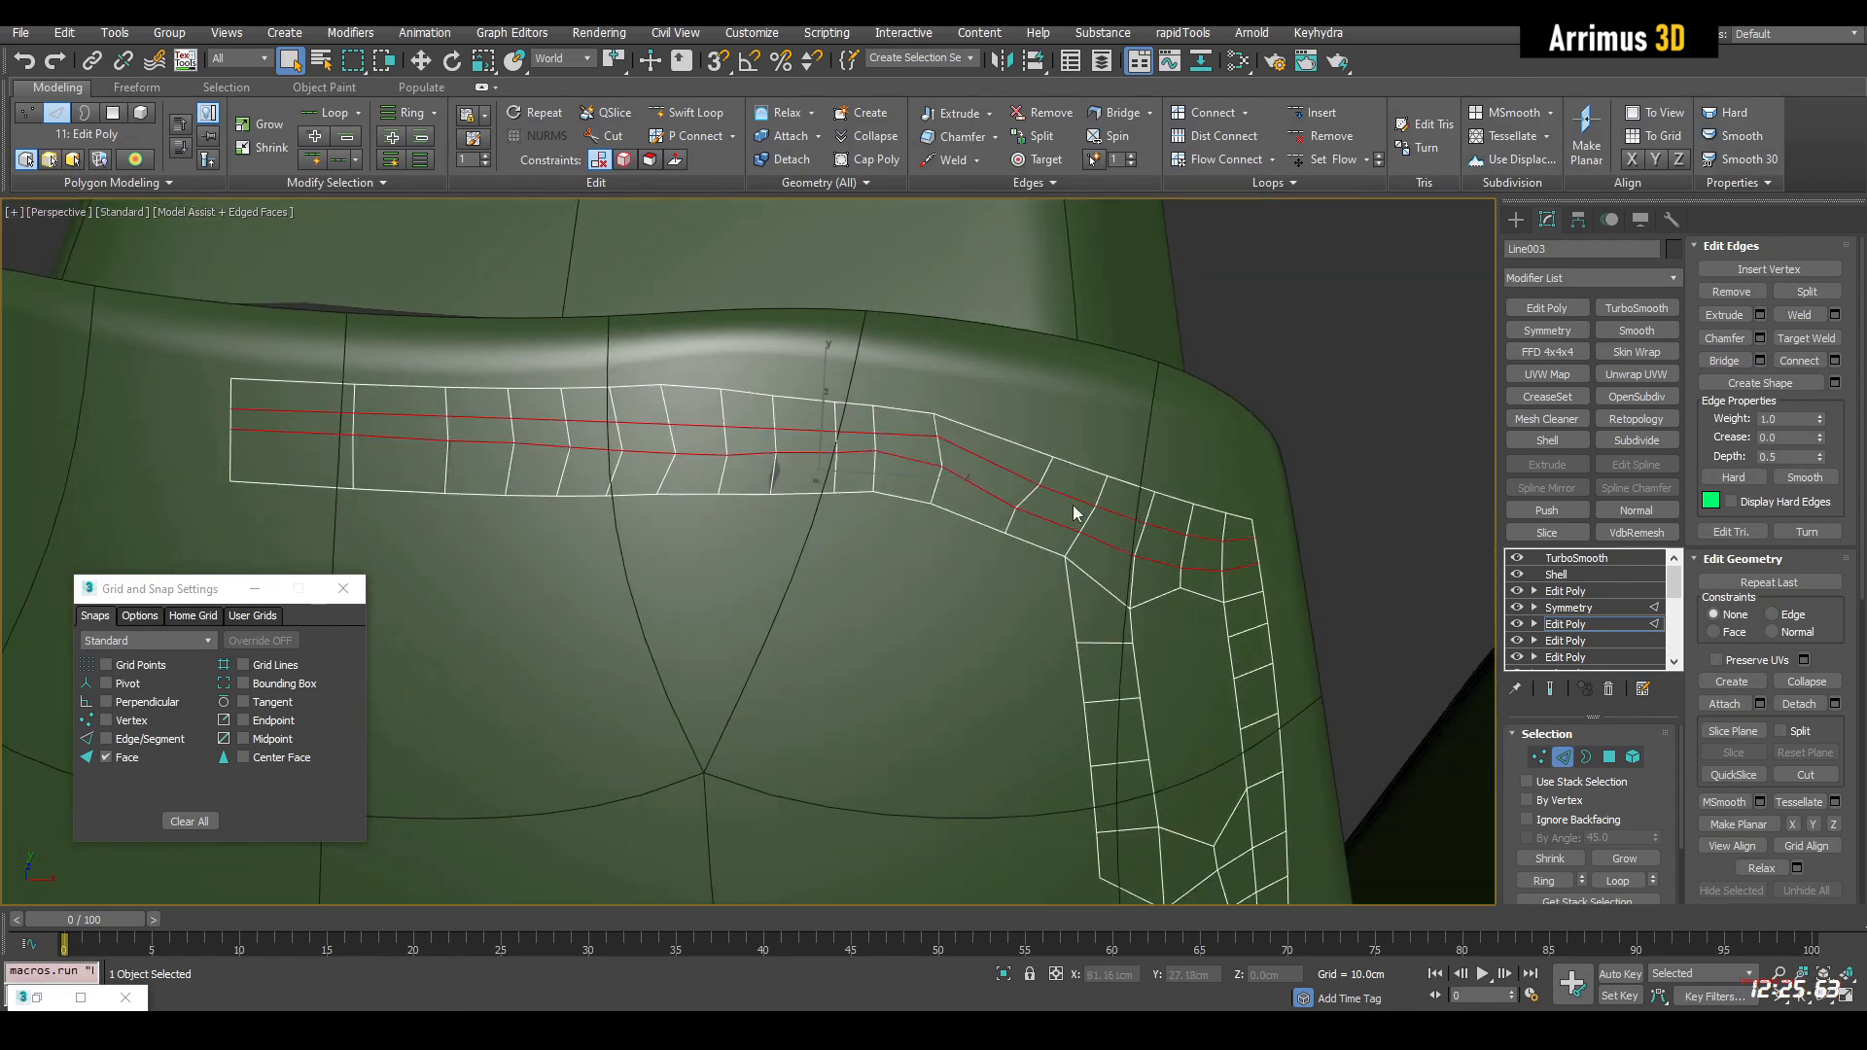
pyautogui.click(1292, 184)
pyautogui.click(1316, 228)
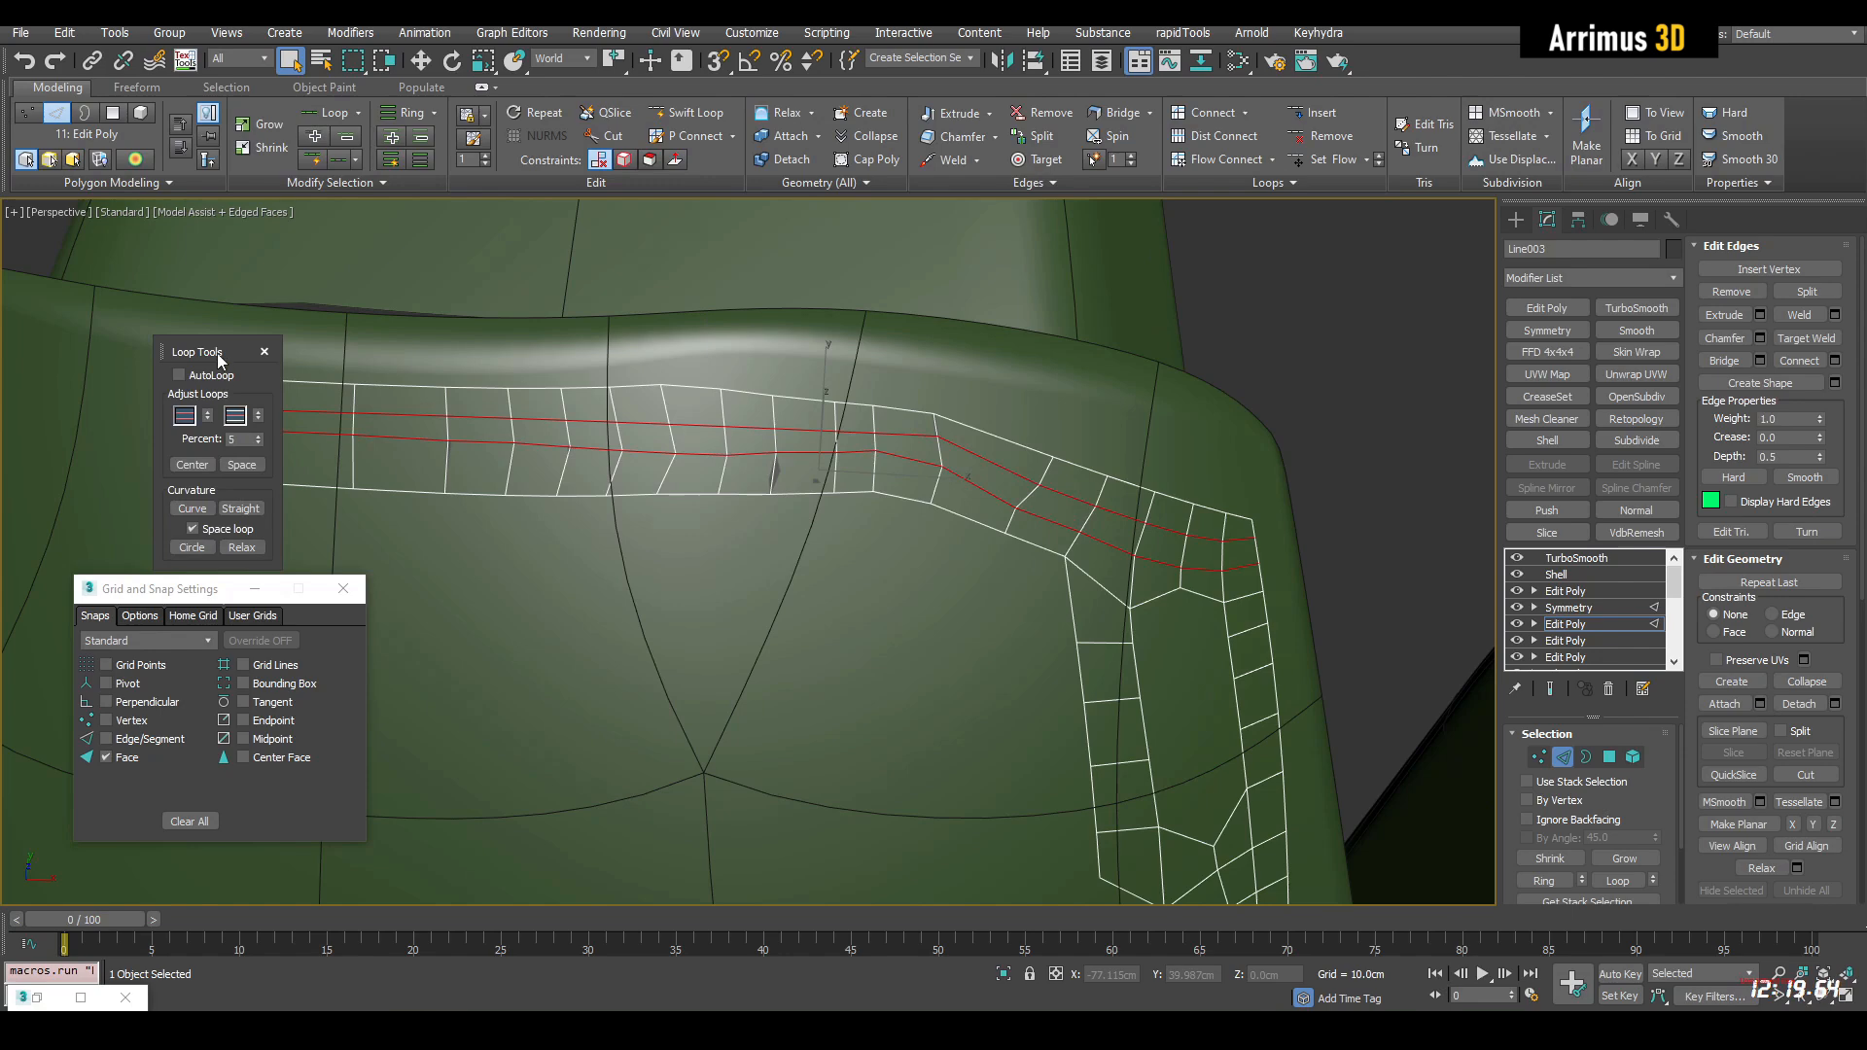
pyautogui.moveTo(218, 353); pyautogui.dragTo(138, 294)
pyautogui.click(131, 412)
pyautogui.click(130, 412)
pyautogui.click(131, 411)
pyautogui.click(130, 411)
pyautogui.moveTo(837, 498); pyautogui.dragTo(849, 494, button='middle')
pyautogui.hotkey('ctrl', 'e')
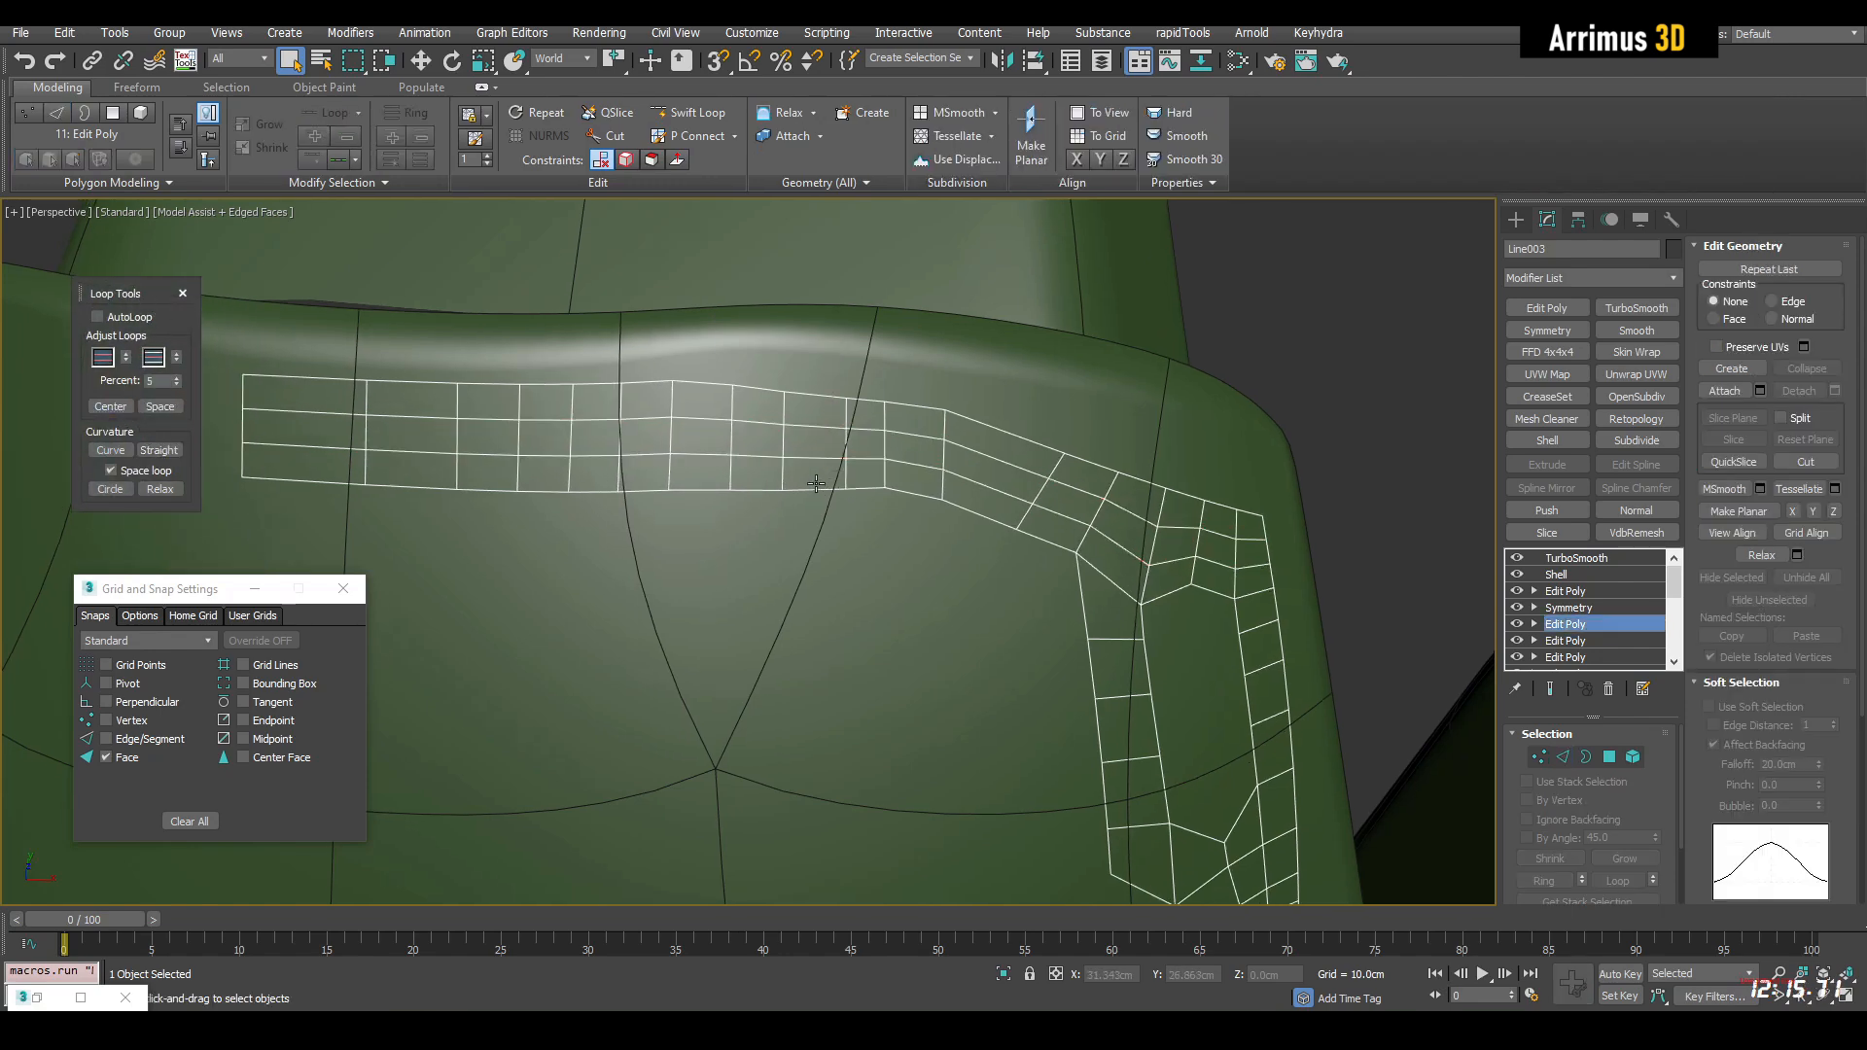
# Delete middle-row polygons of the top strip to open long slots and a small hole, and add an Edit Poly modifier above Symmetry
pyautogui.press('4')
pyautogui.click(1070, 498)
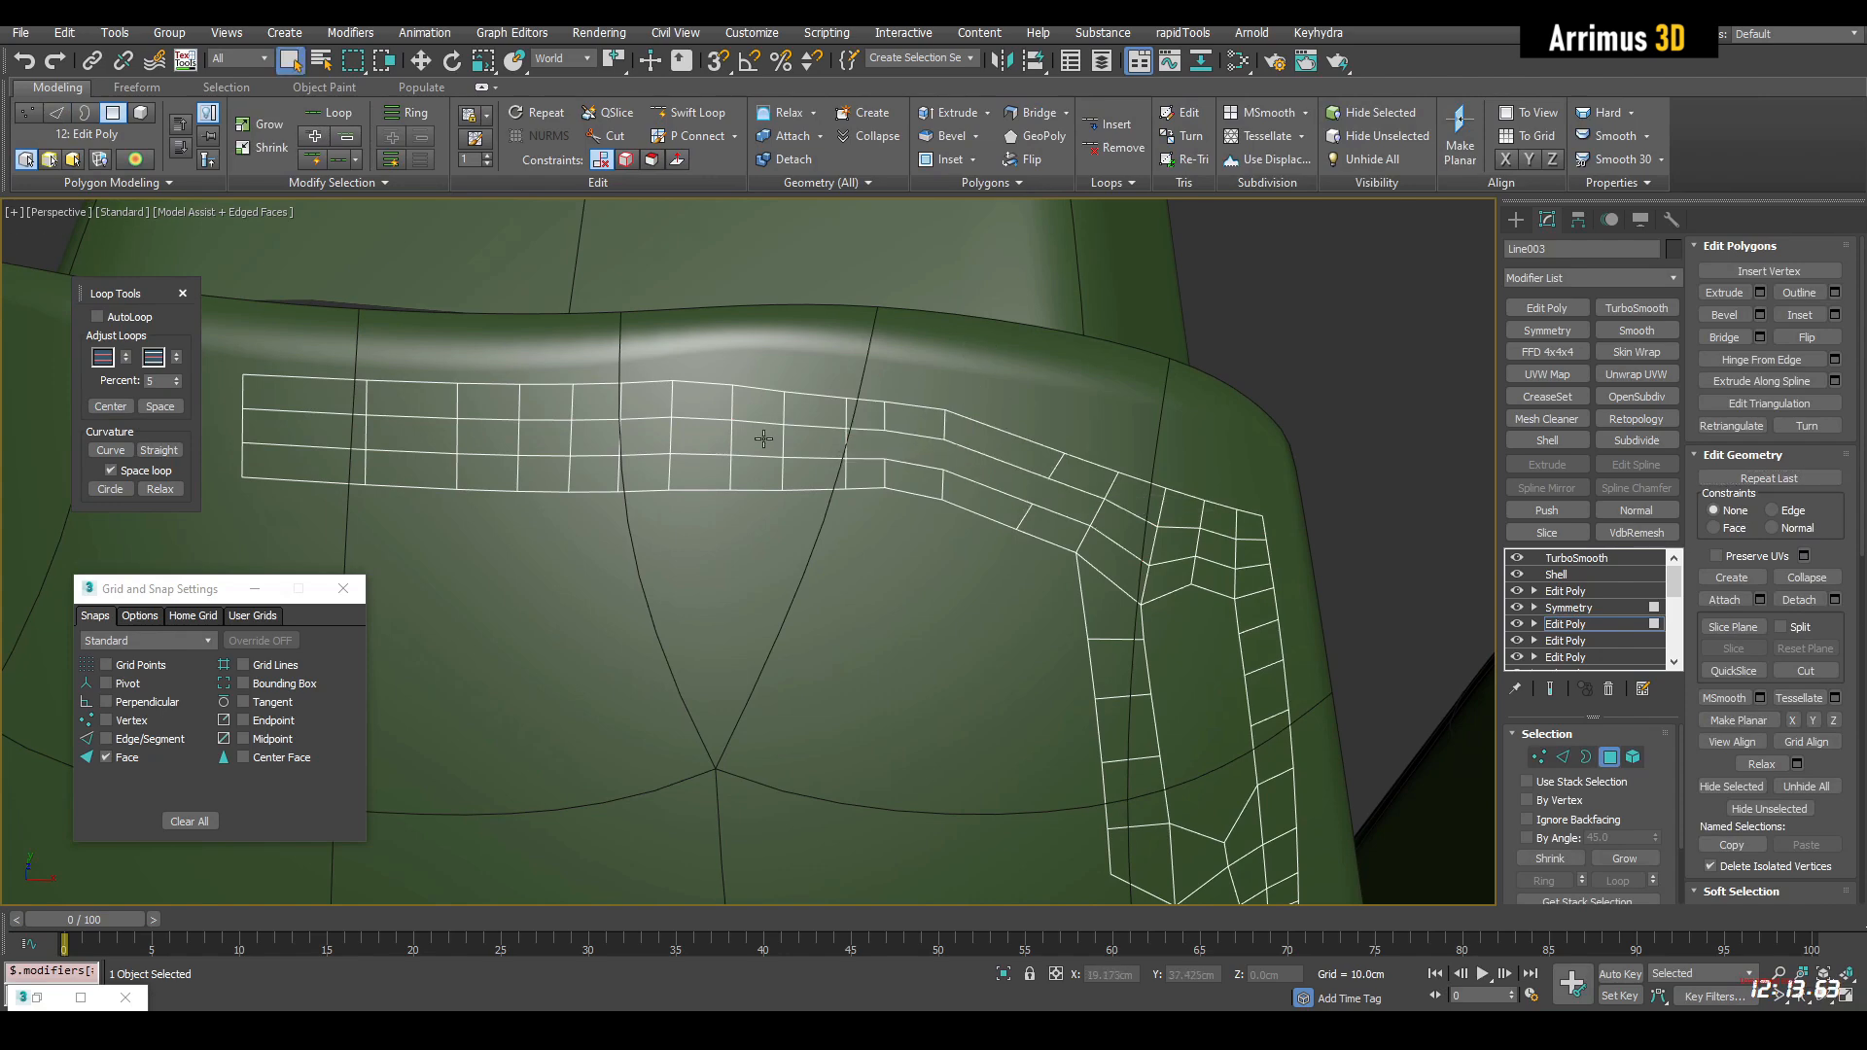
pyautogui.click(594, 444)
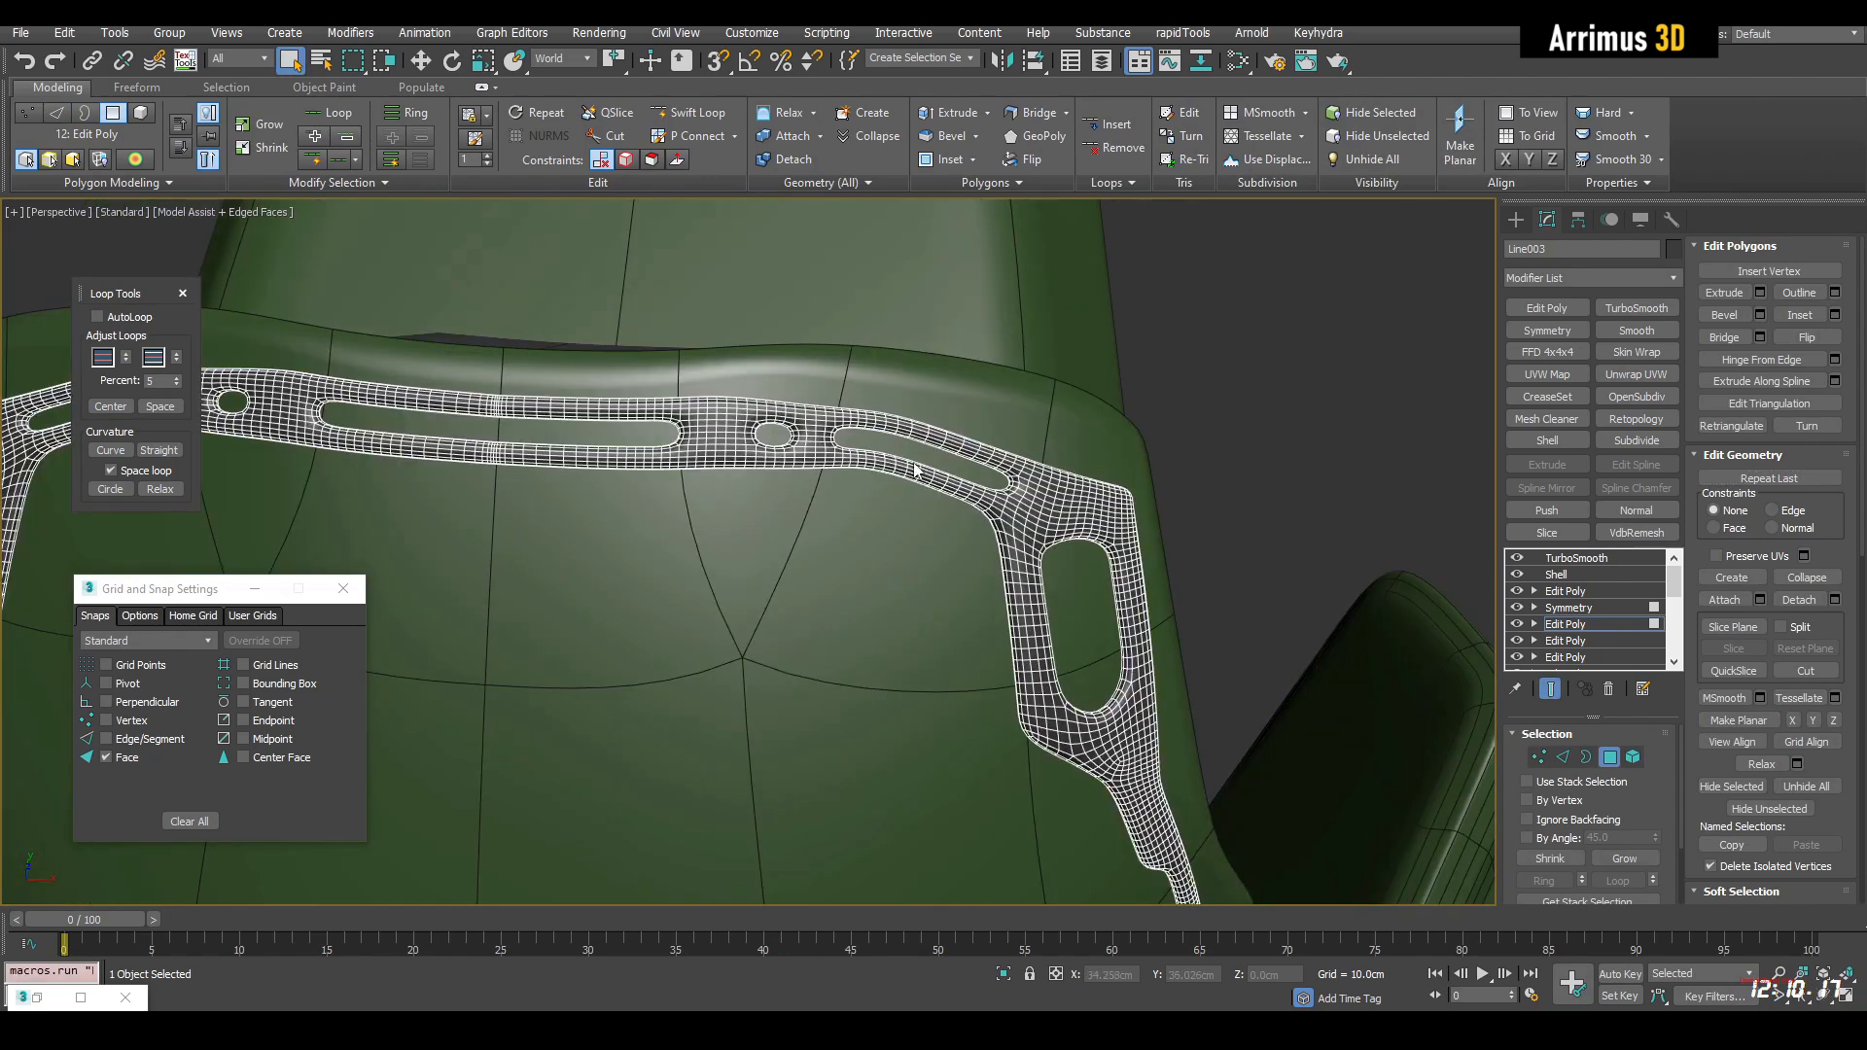
pyautogui.press('4')
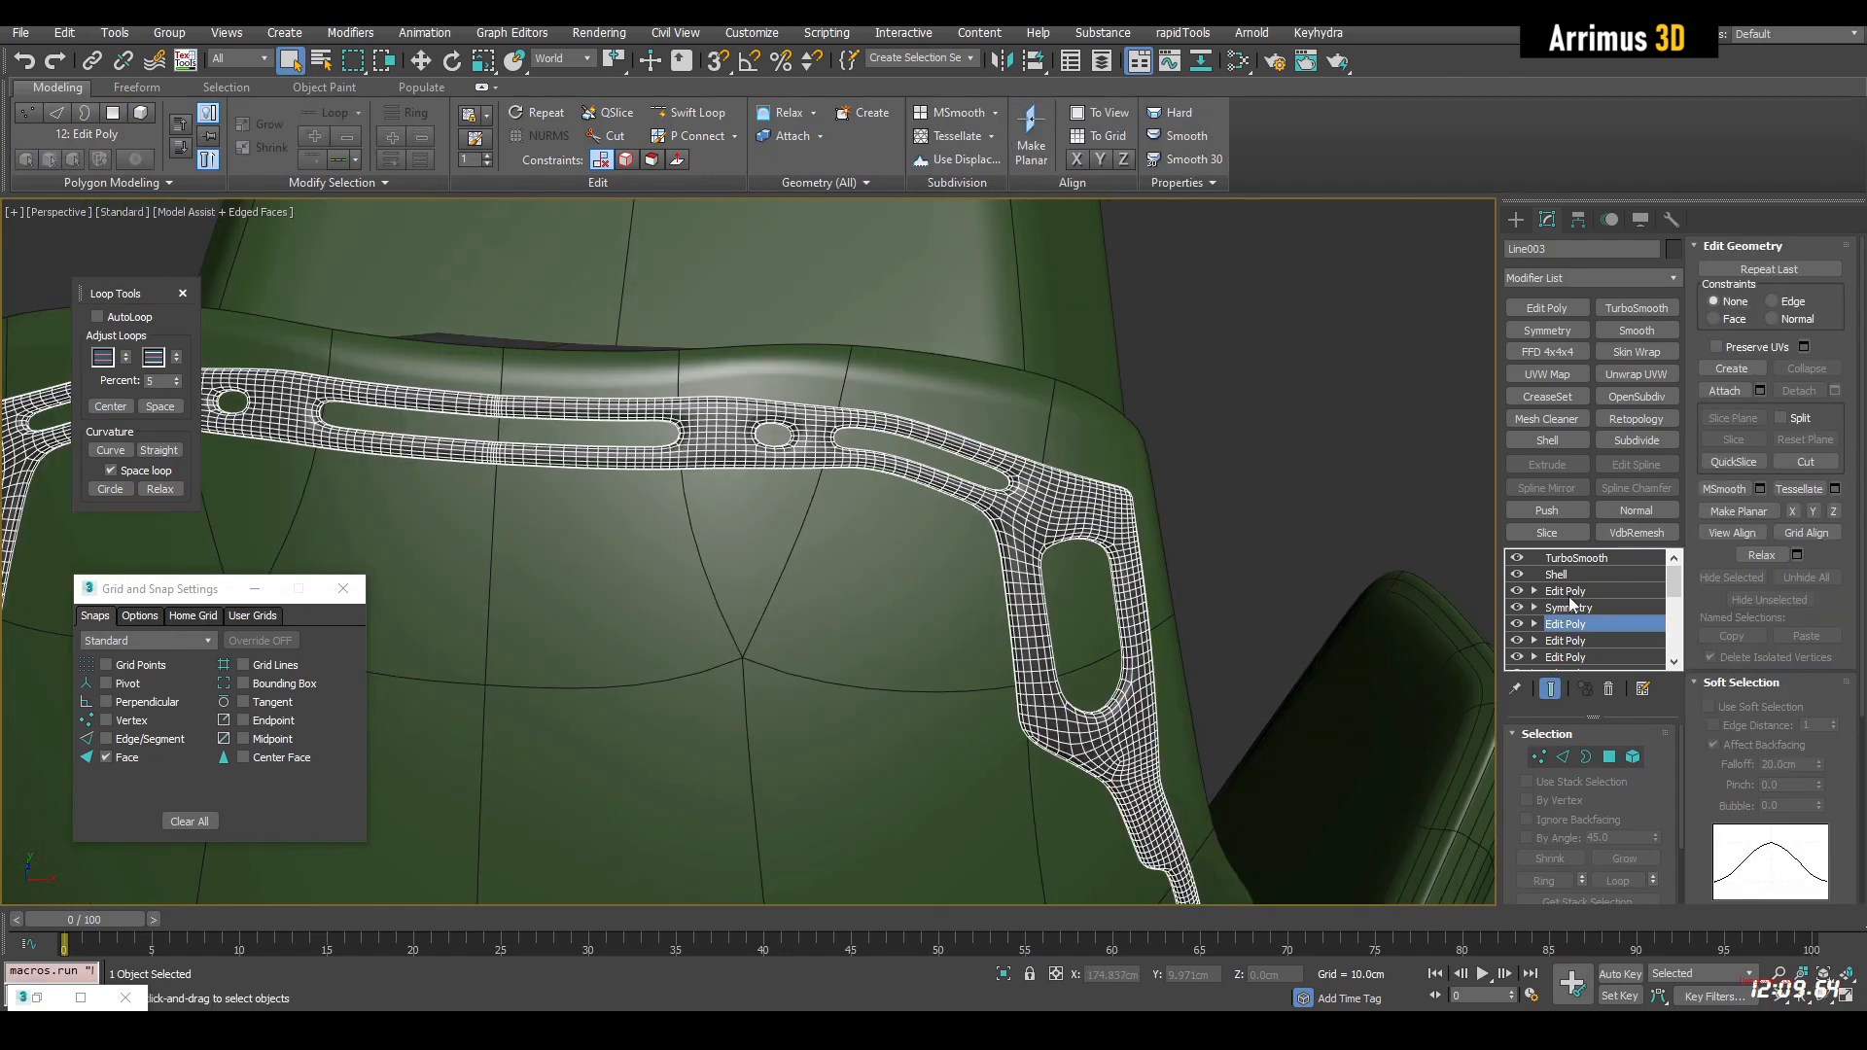
pyautogui.click(1581, 590)
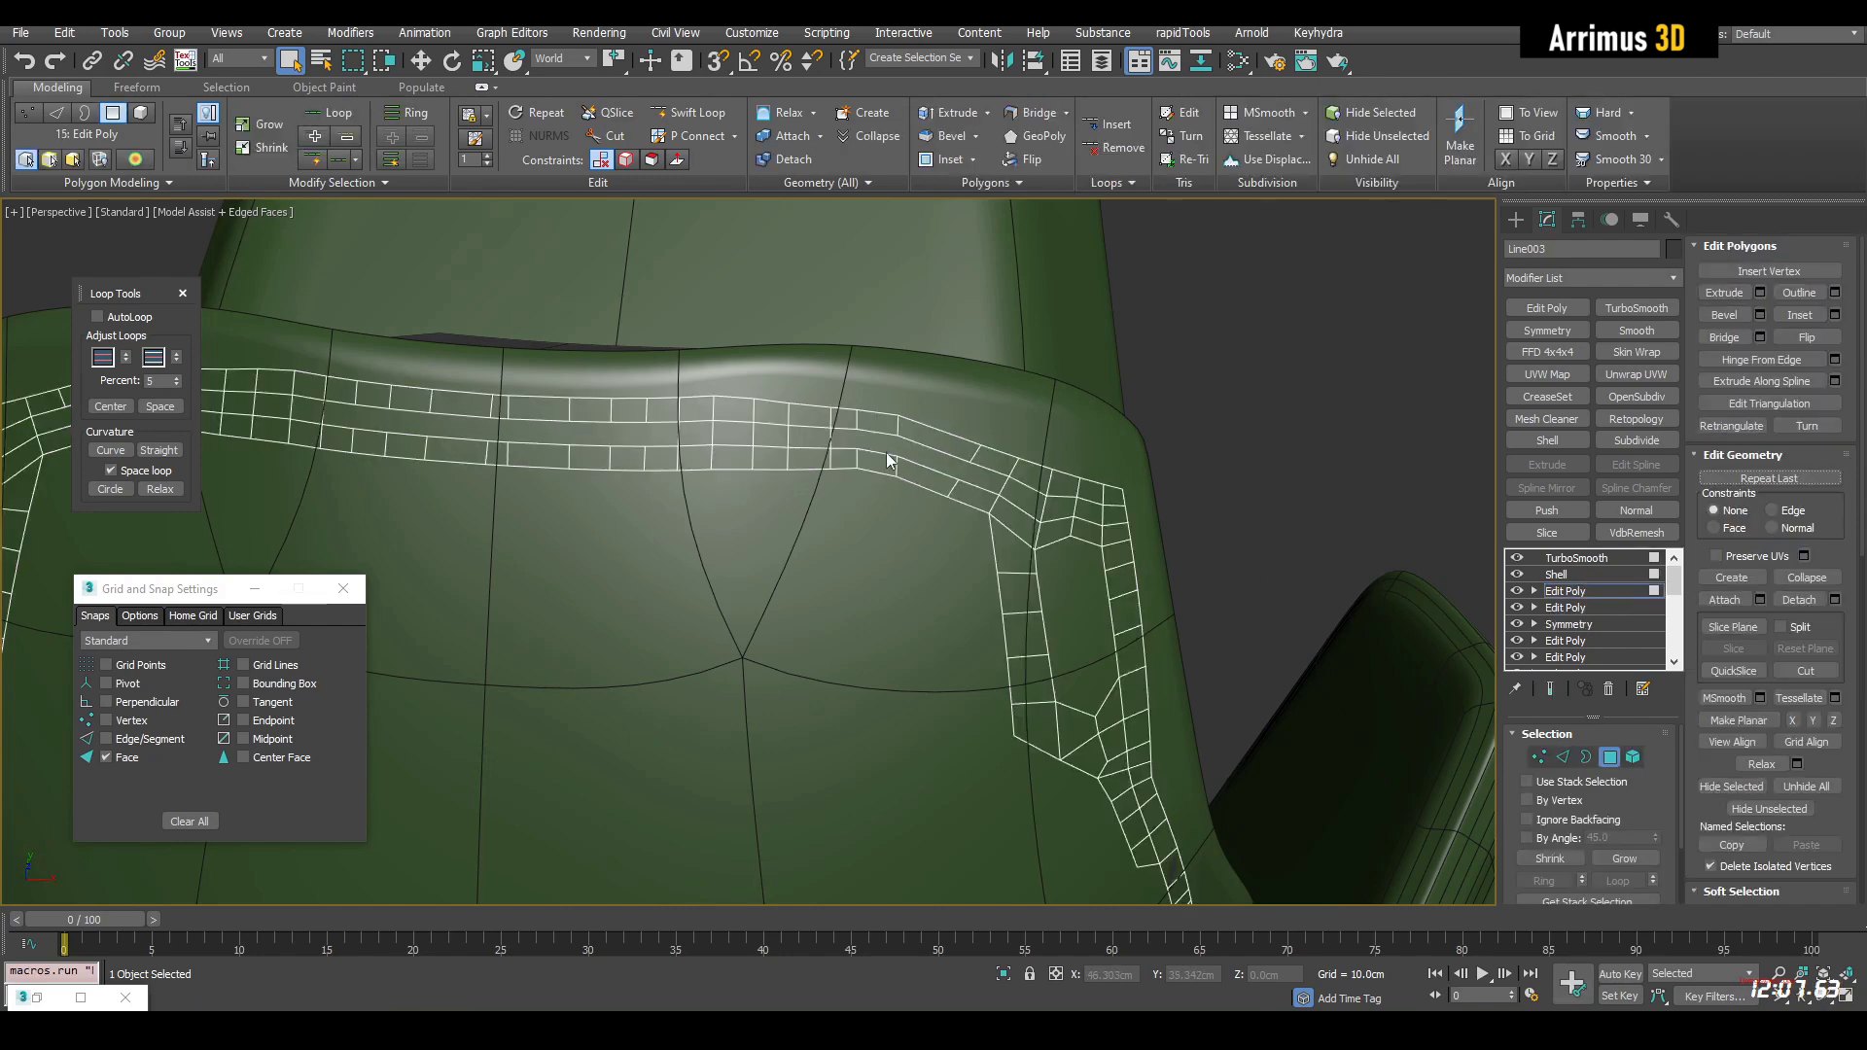